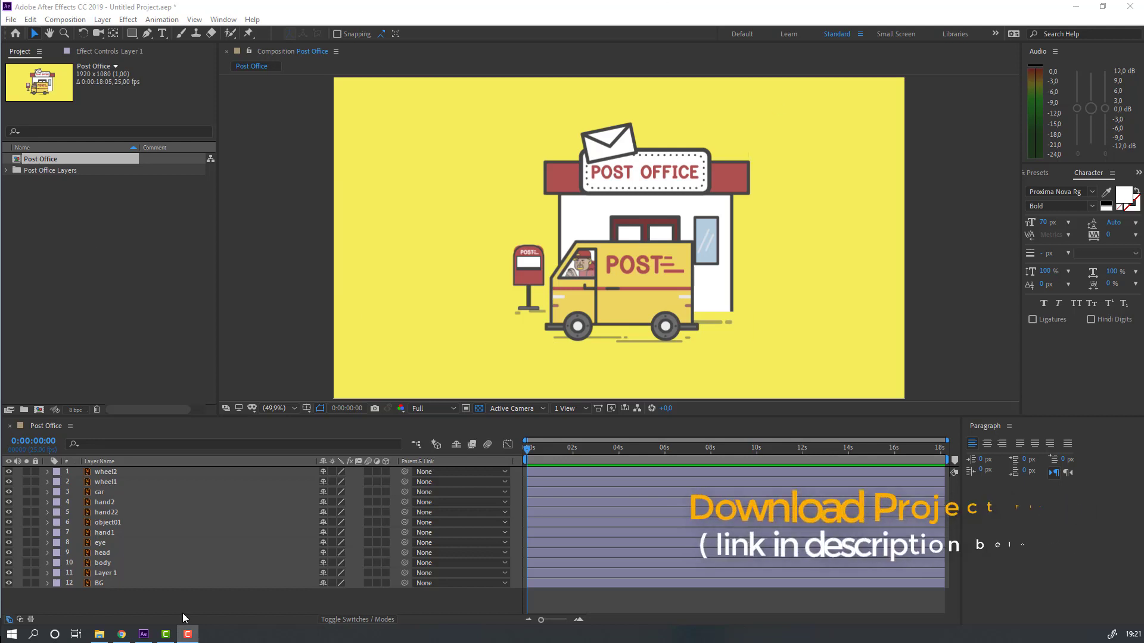
Lock the BG and Layer 1 layers against edits
click(100, 584)
click(35, 583)
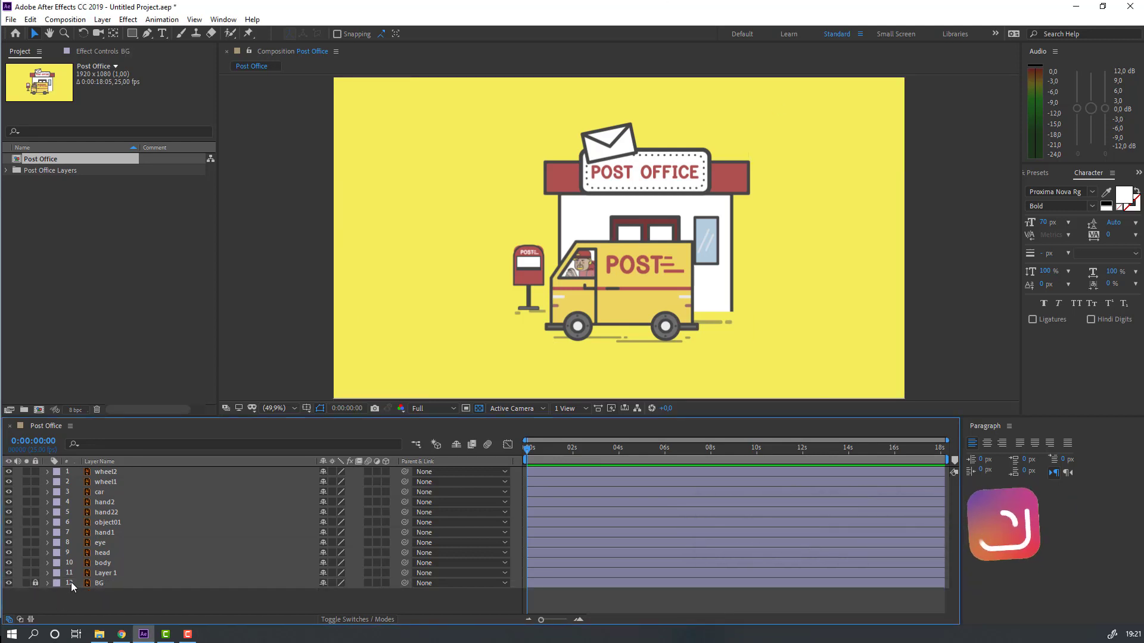
click(106, 573)
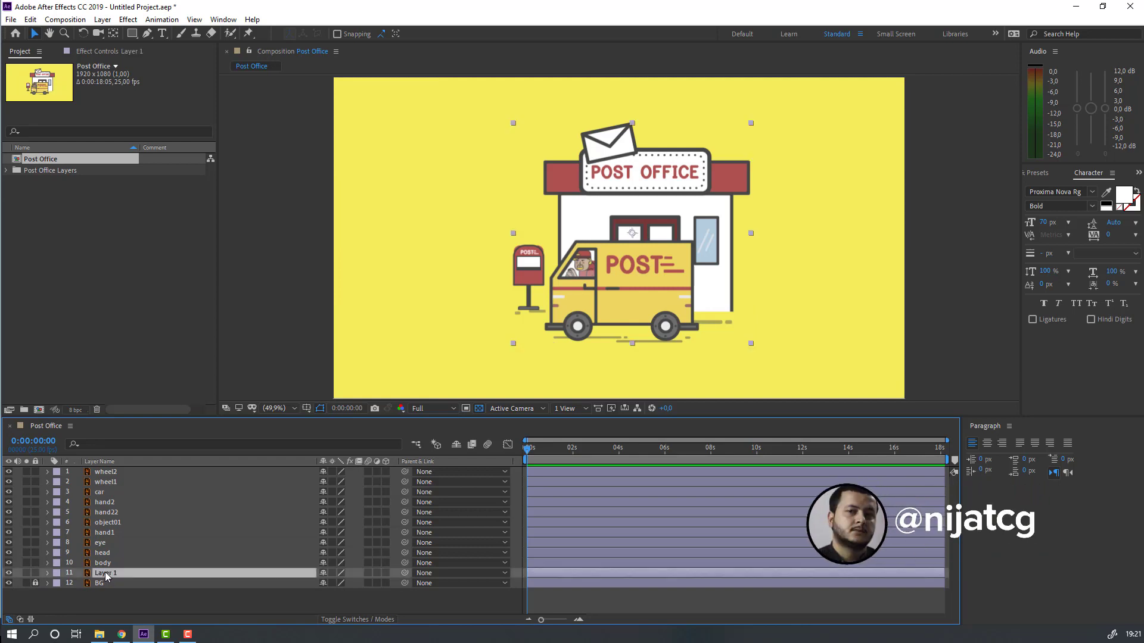
click(9, 573)
click(8, 573)
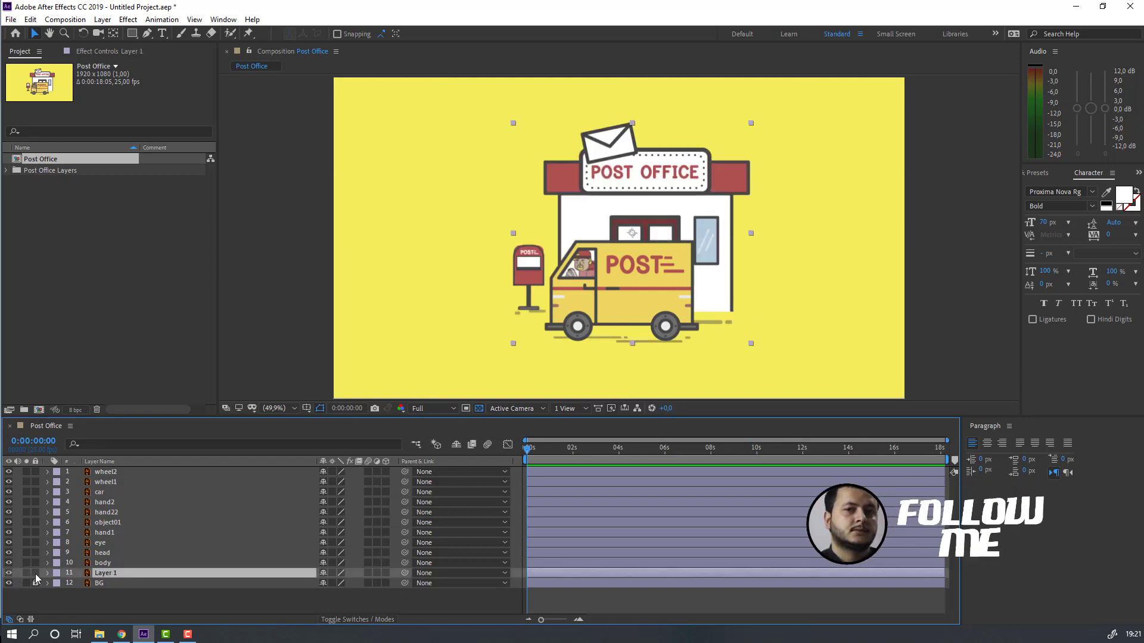
click(36, 573)
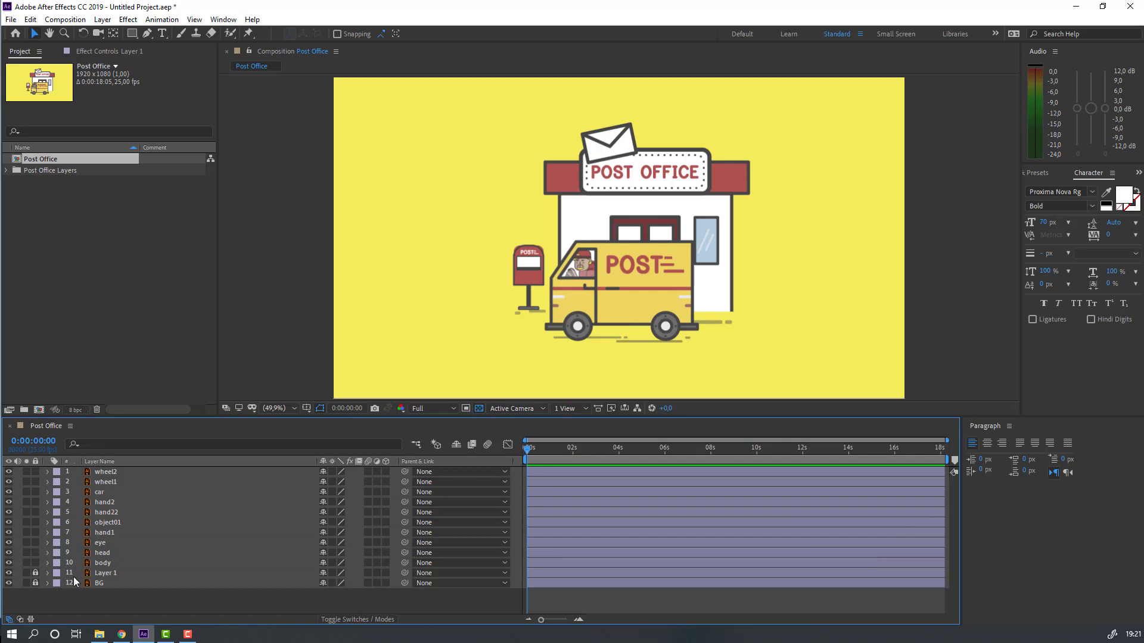
Select the ten van and driver layers, from body through wheel2
click(104, 563)
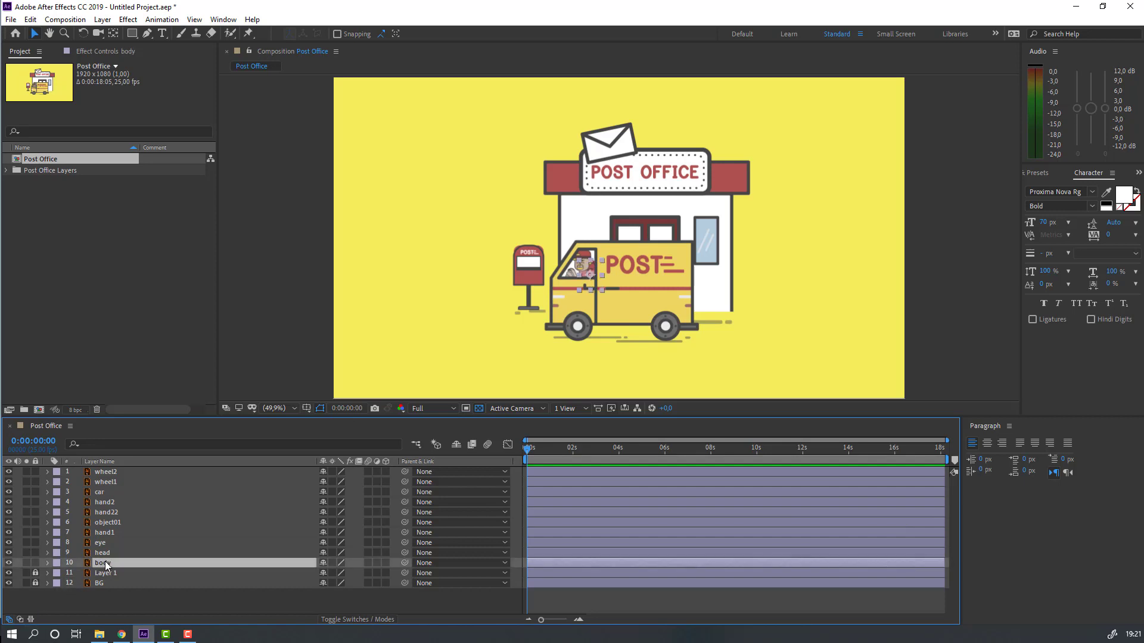
ctrl+click(107, 554)
ctrl+click(103, 543)
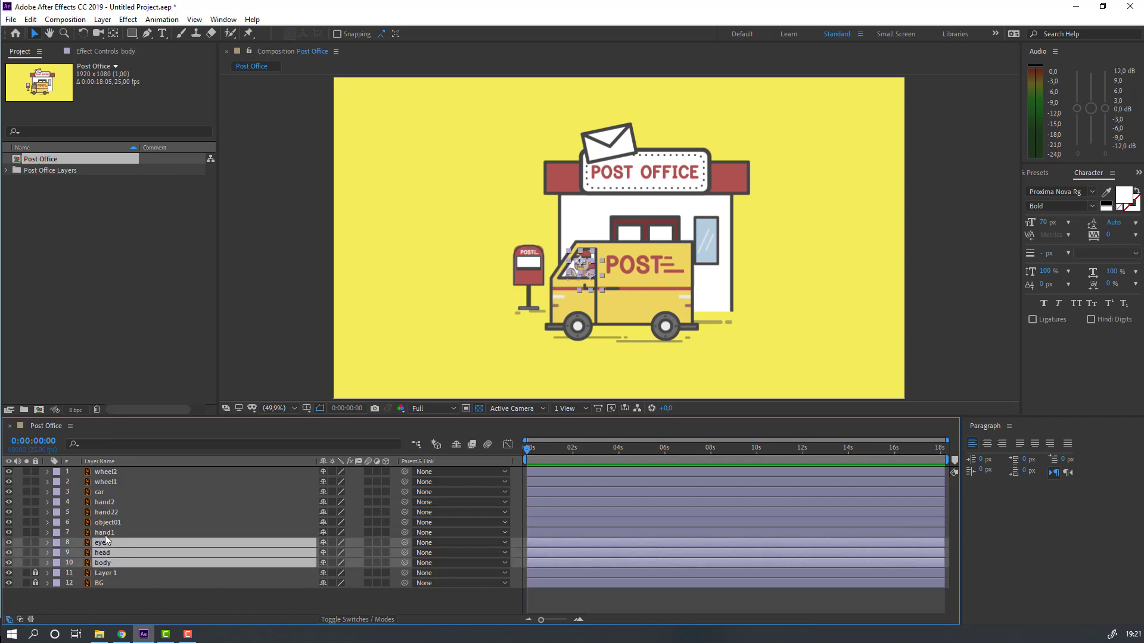
ctrl+click(107, 533)
ctrl+click(101, 523)
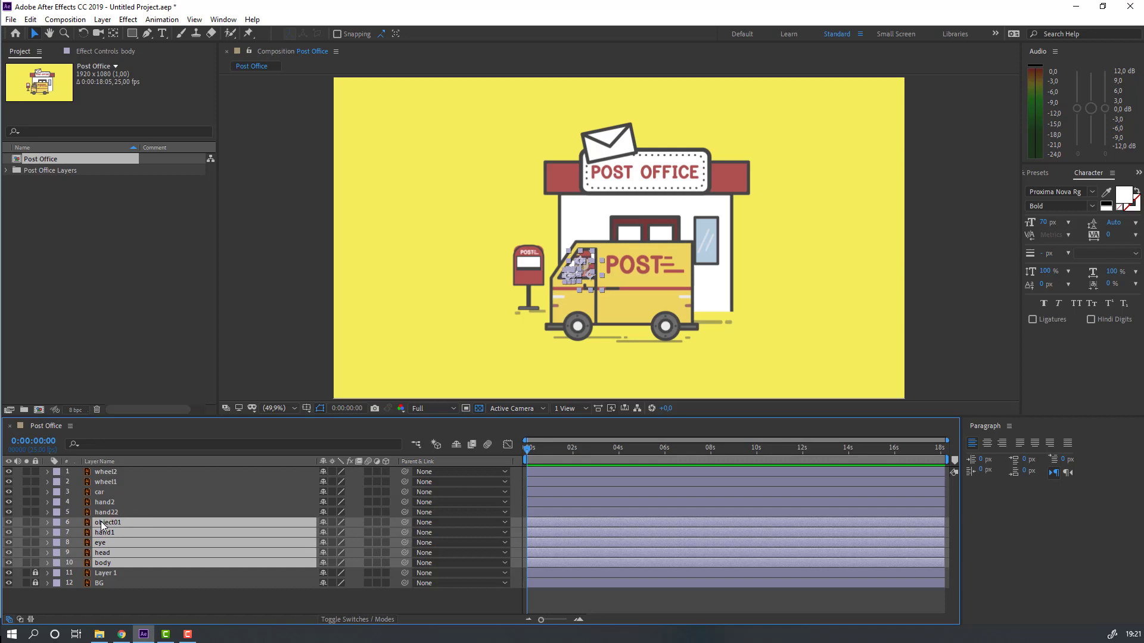
ctrl+click(103, 515)
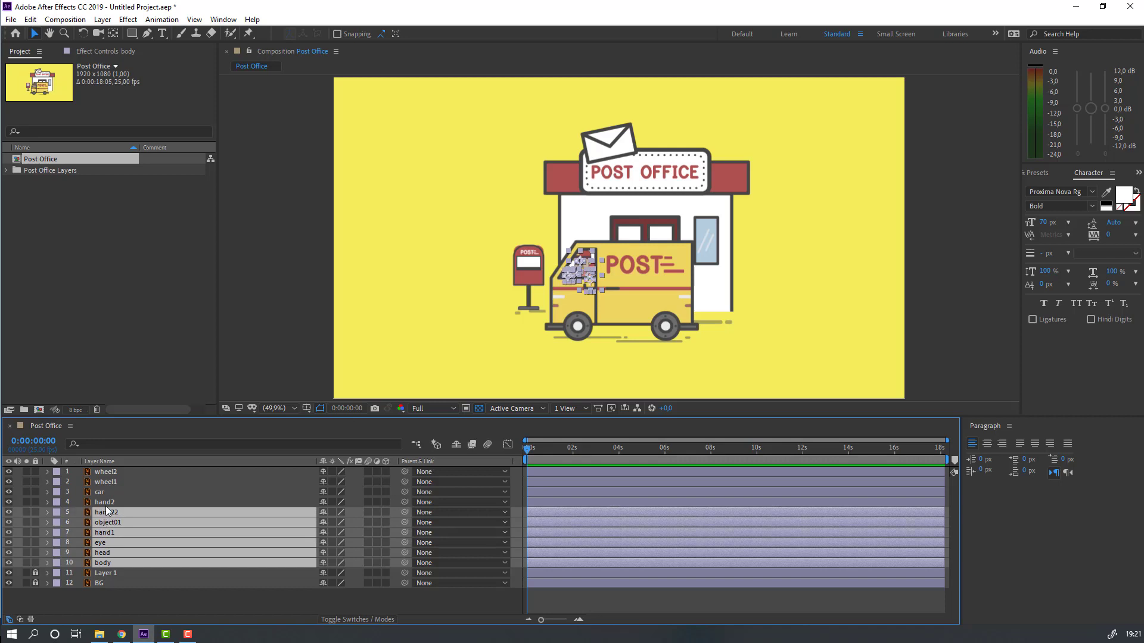
ctrl+click(106, 503)
ctrl+click(107, 492)
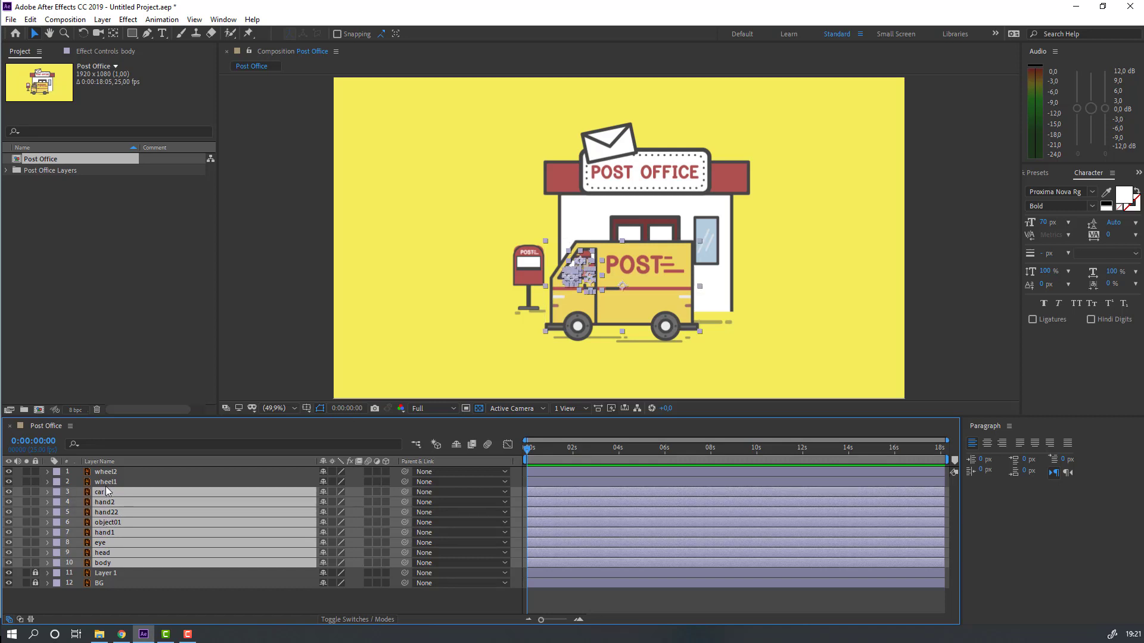
ctrl+click(107, 482)
ctrl+click(108, 475)
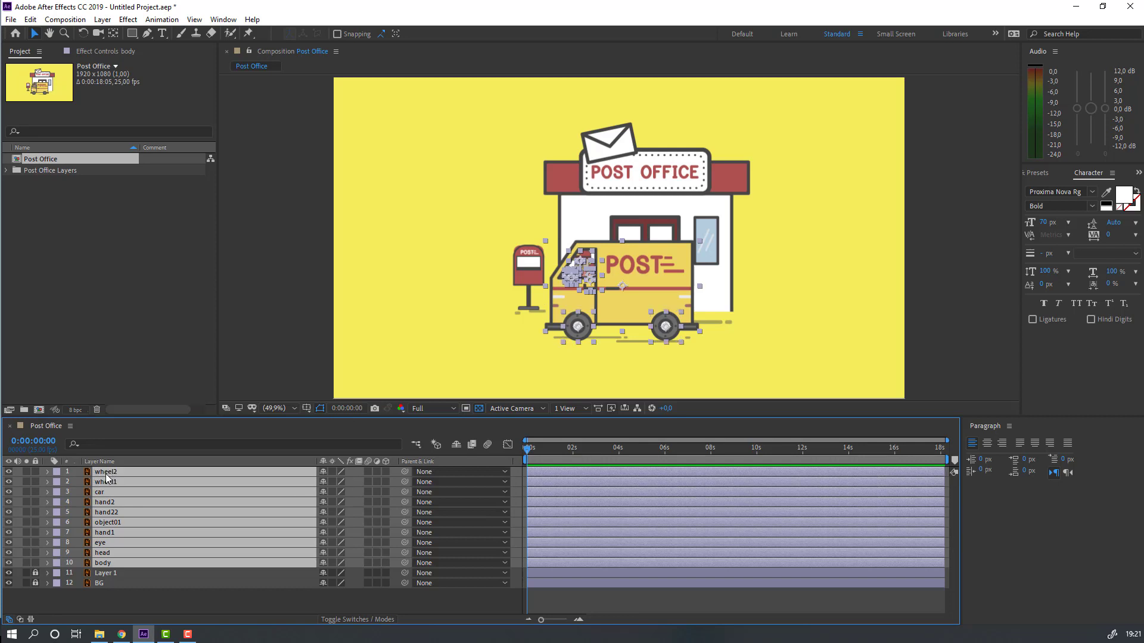
Pre-compose the selected layers into a new composition named 'car'
right_click(107, 519)
click(140, 462)
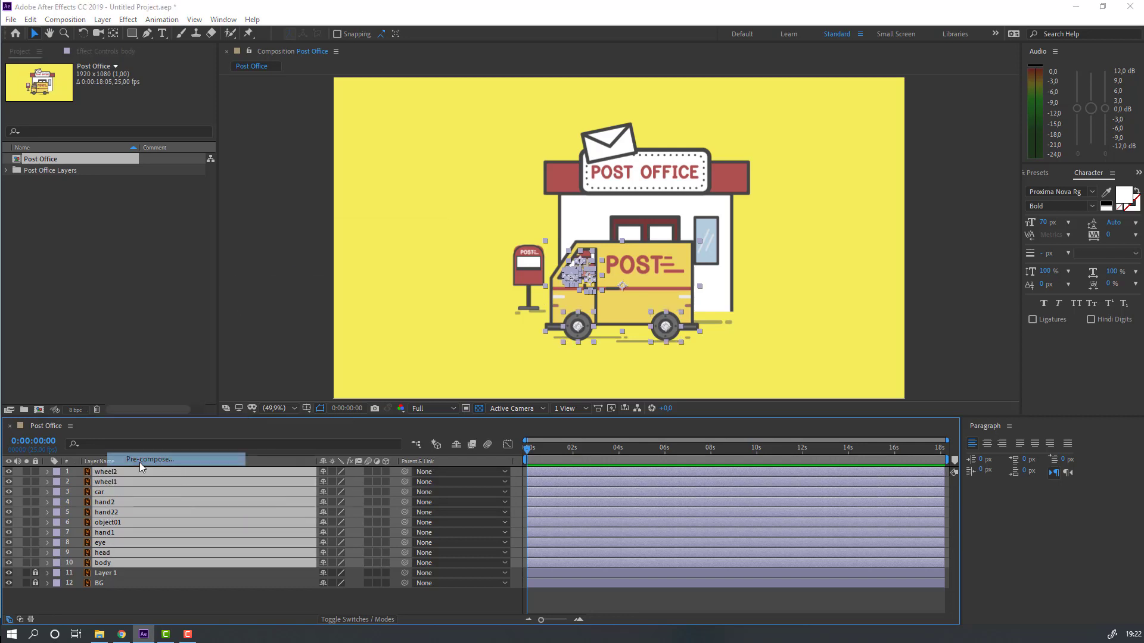
text(ca)
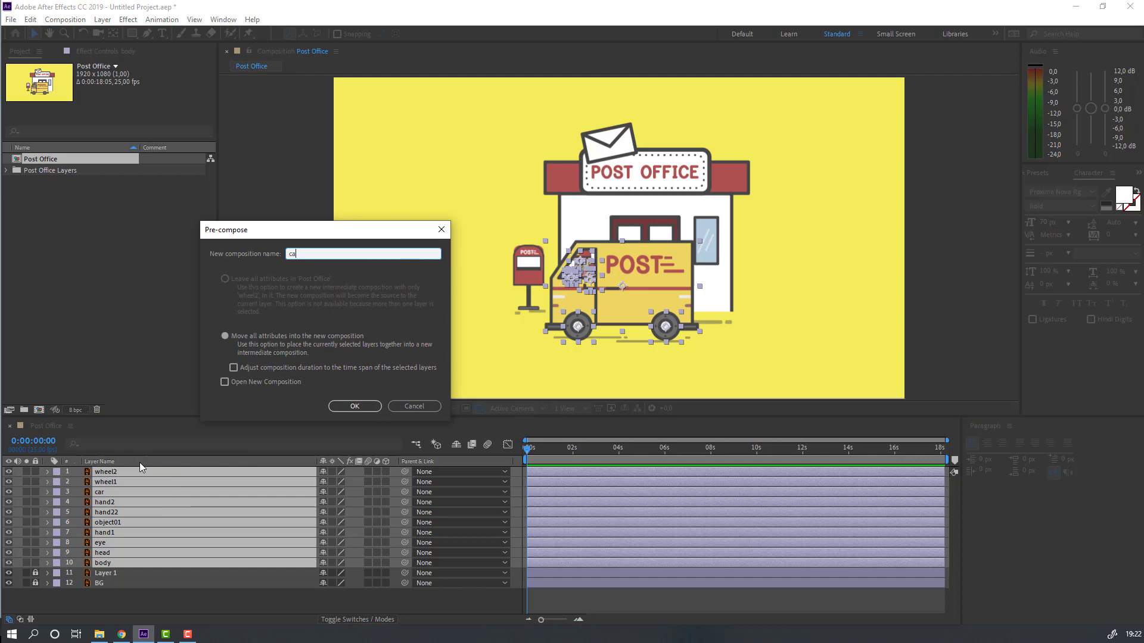
text(r)
key(Return)
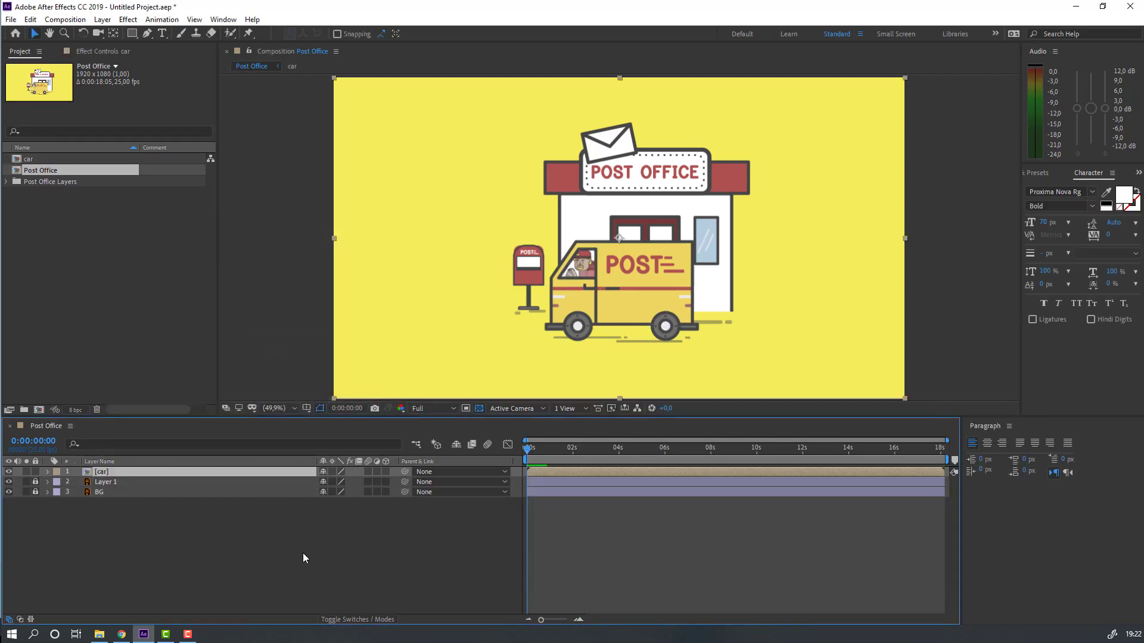
Inside the car comp, select the driver layers from body through hand2
double_click(103, 472)
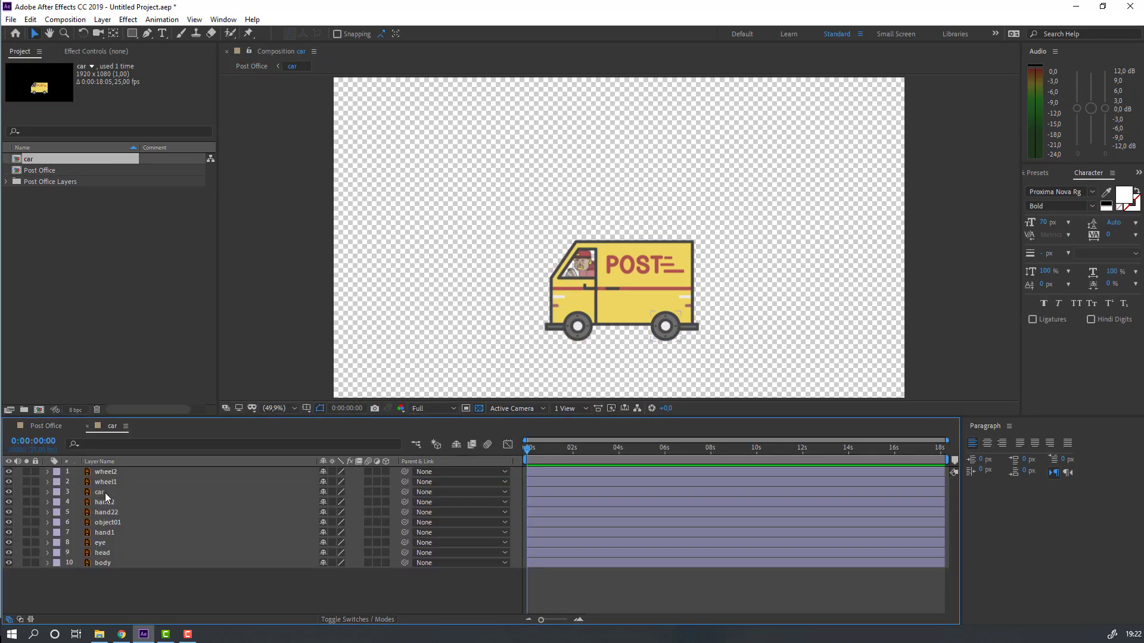
click(100, 564)
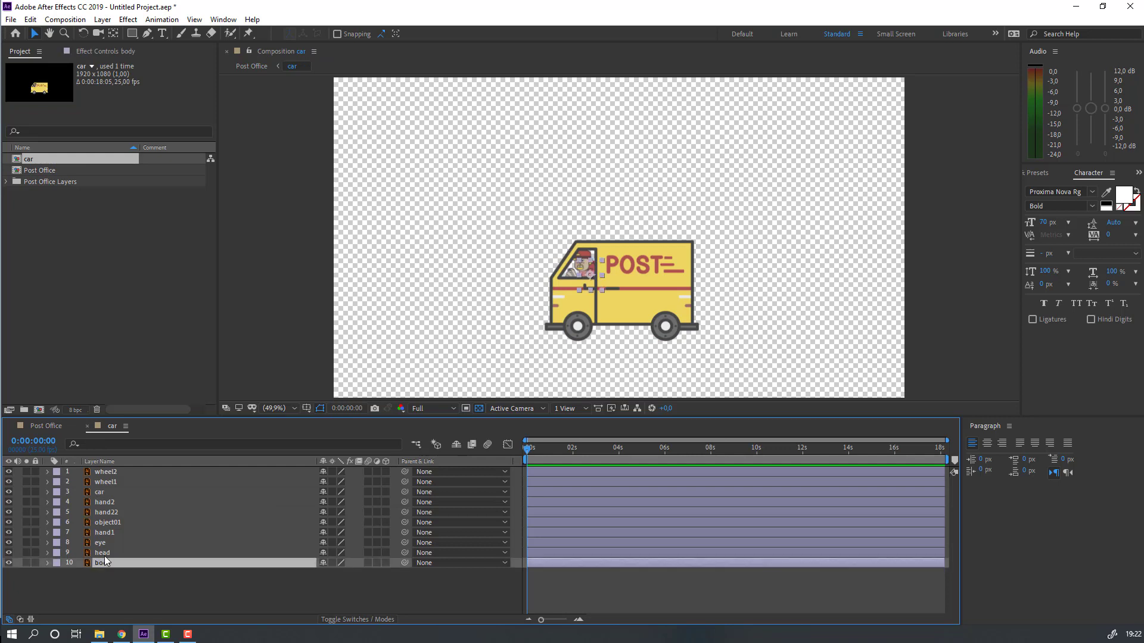
shift+click(98, 553)
shift+click(103, 543)
shift+click(105, 533)
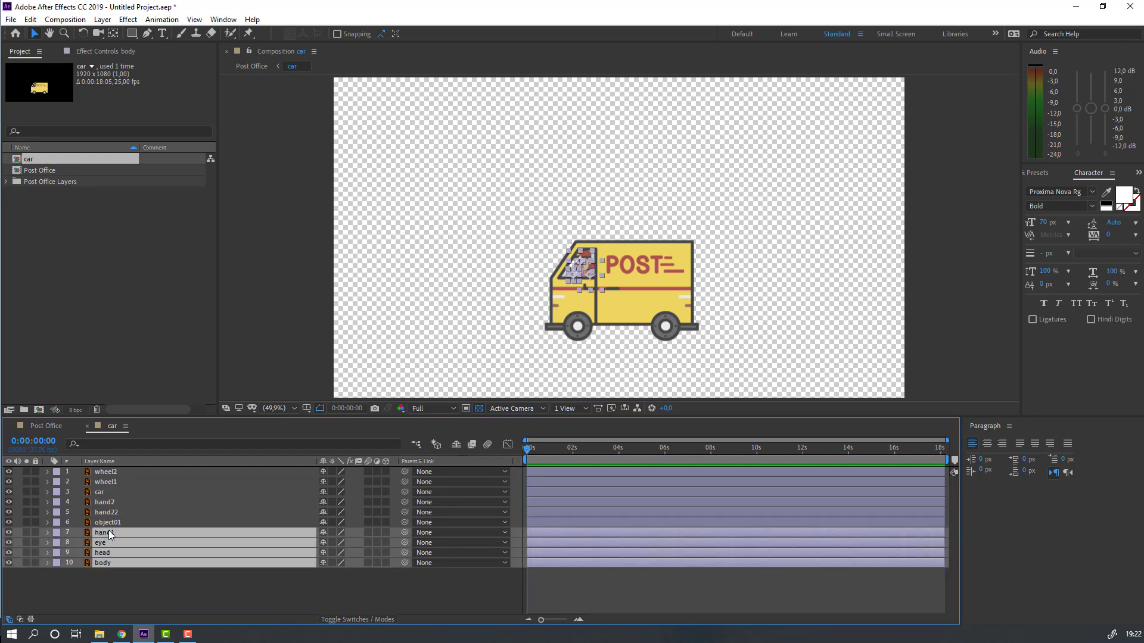
shift+click(95, 522)
shift+click(98, 514)
shift+click(99, 503)
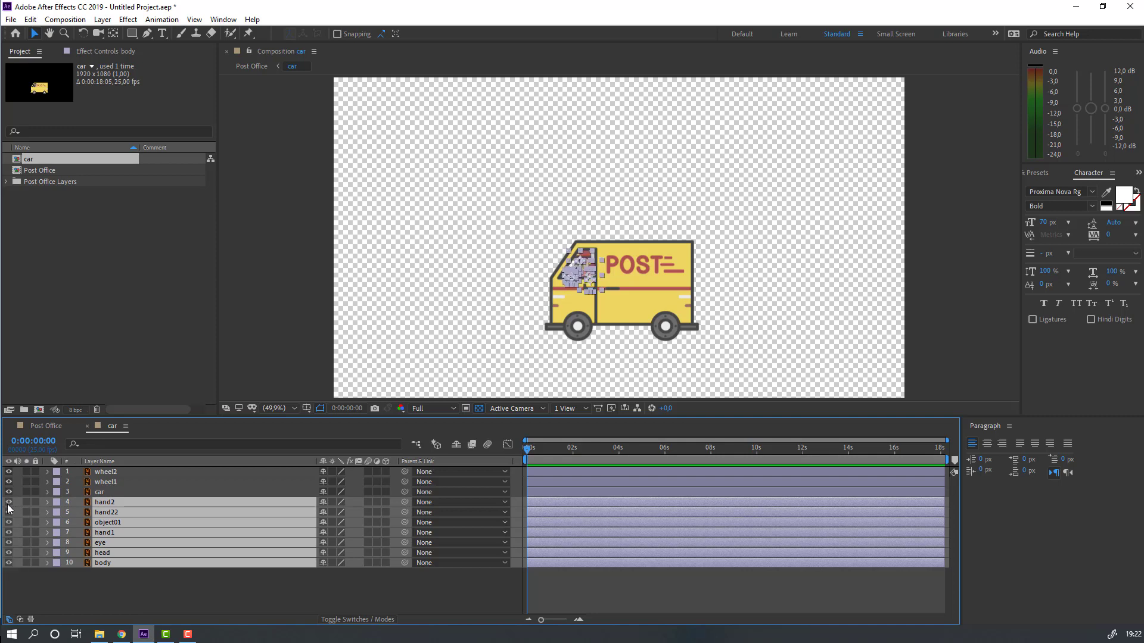
Pre-compose the driver layers as 'man', then return to Post Office
right_click(104, 527)
click(148, 475)
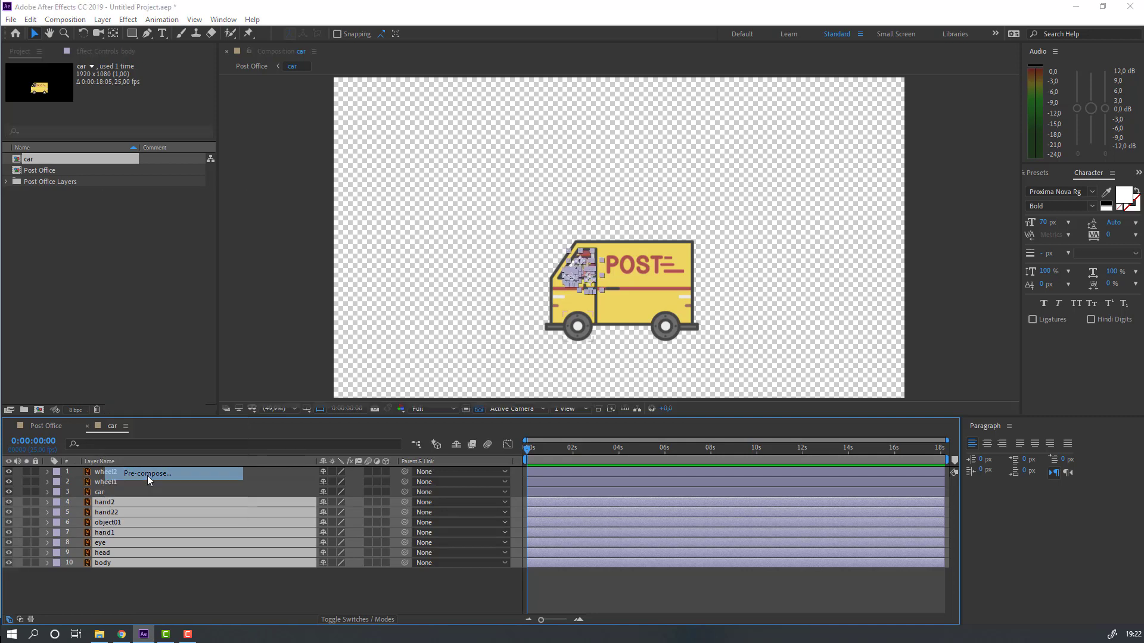
text(man)
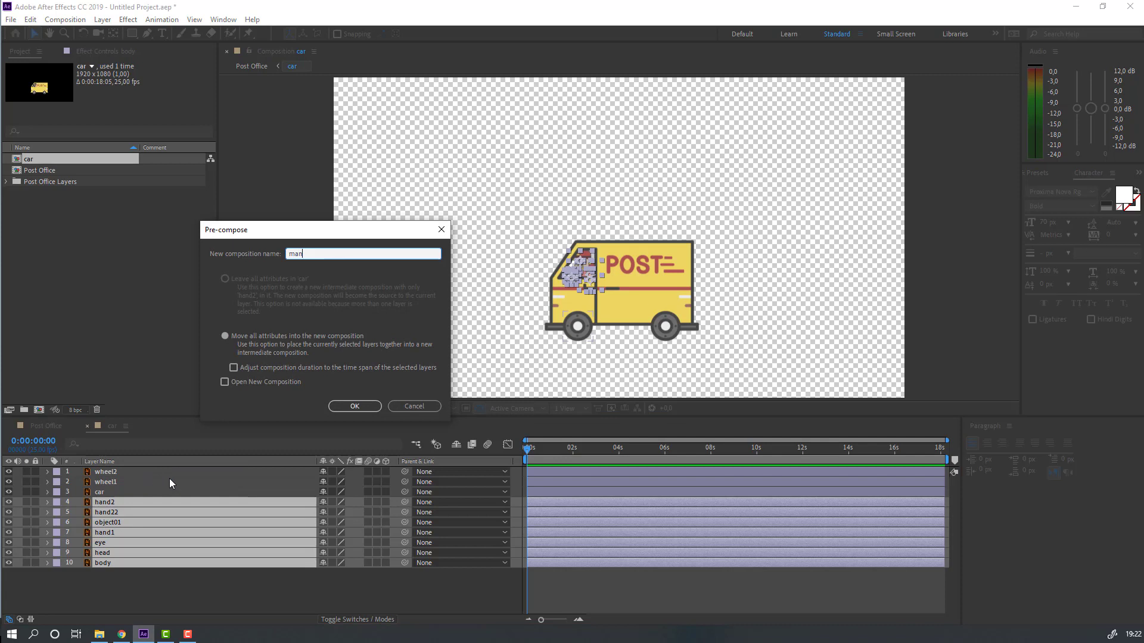
click(355, 406)
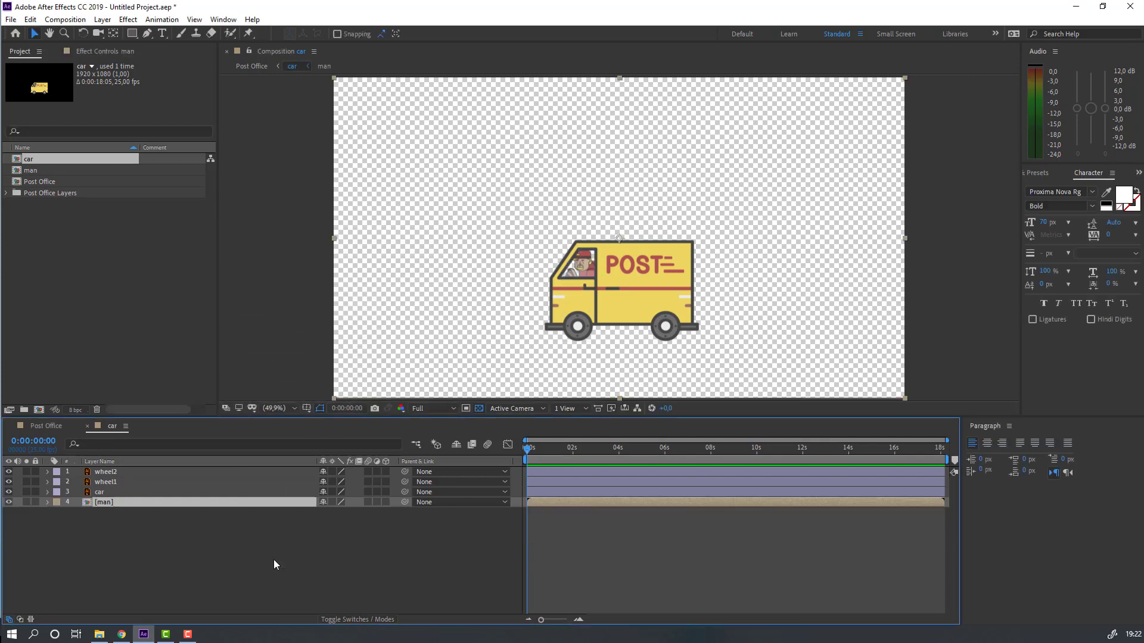
scroll(663, 273, up, 2)
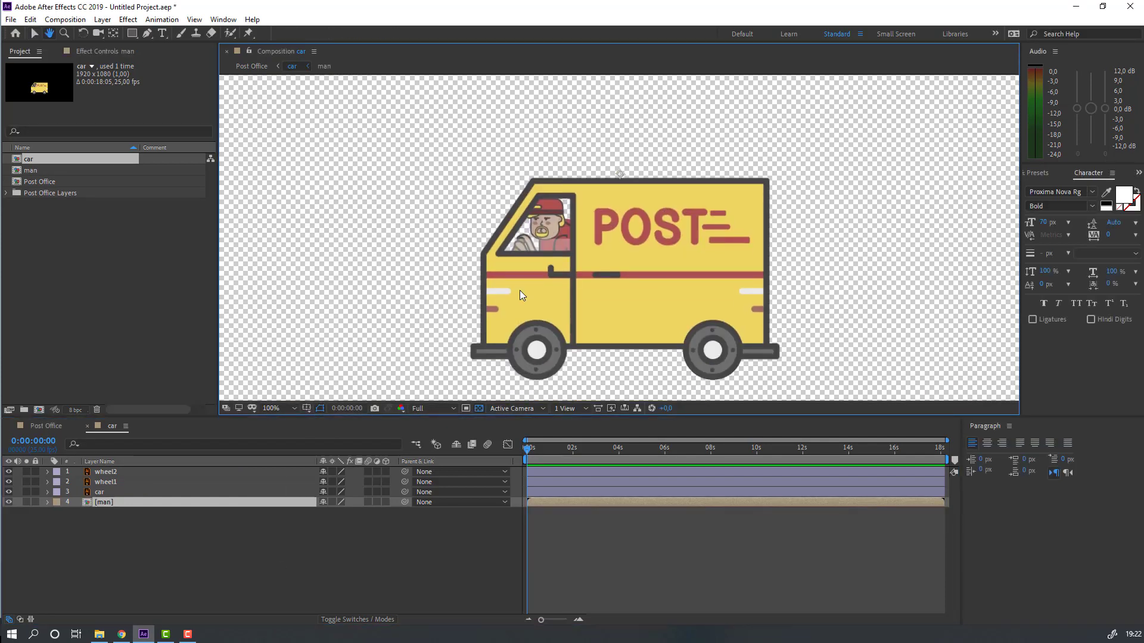
click(46, 425)
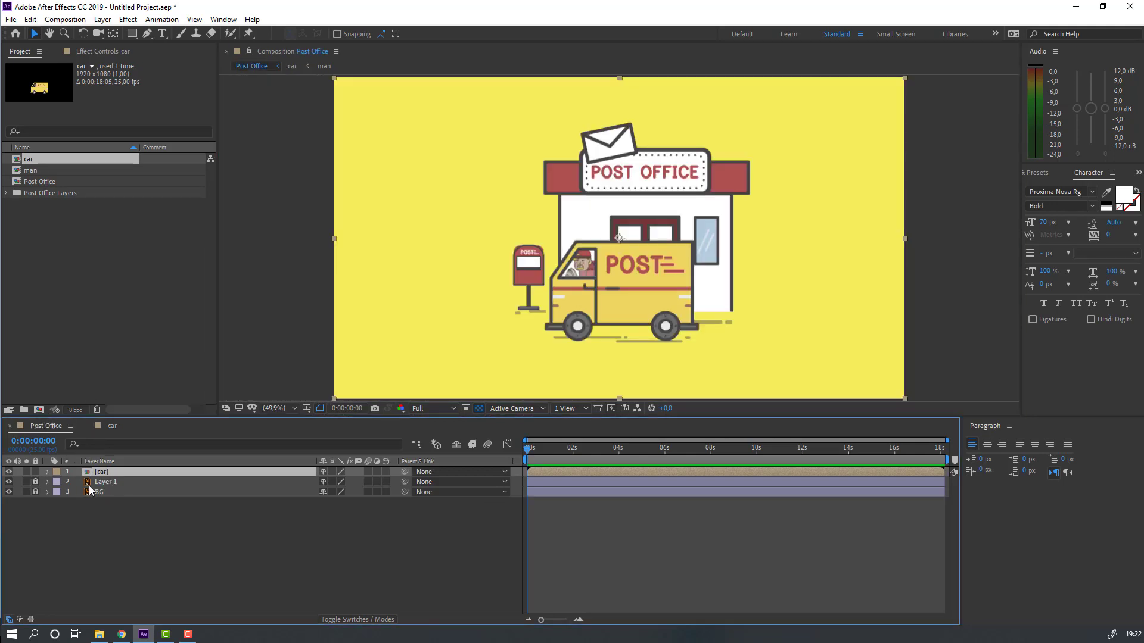
Keyframe the car's Position: off-screen right at start, parked at the post office near 3 s
key(p)
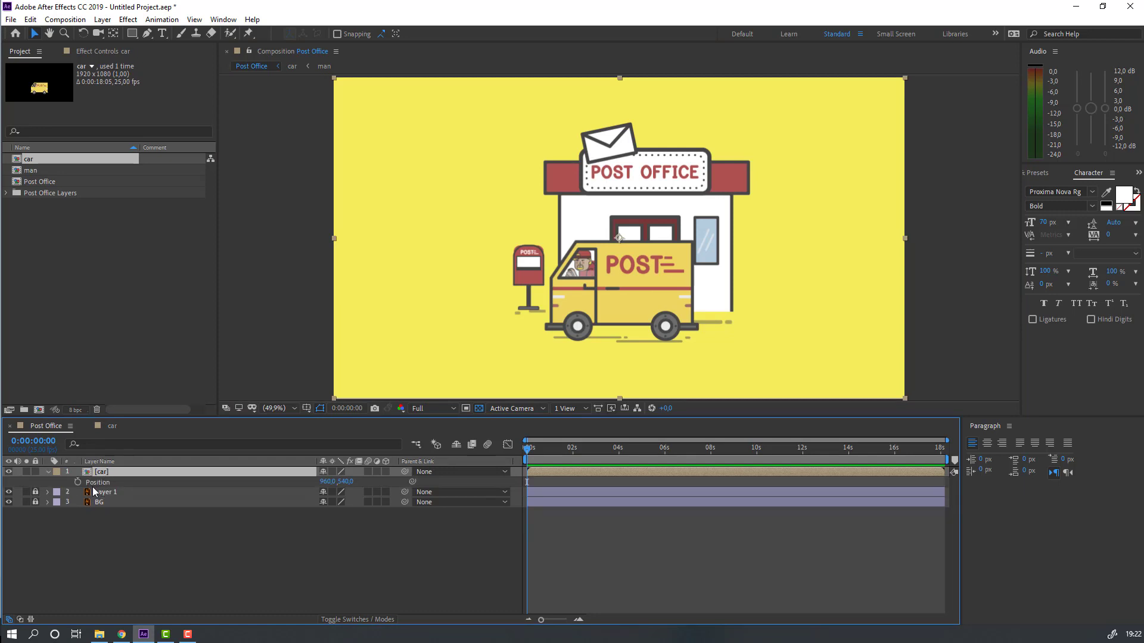
click(78, 482)
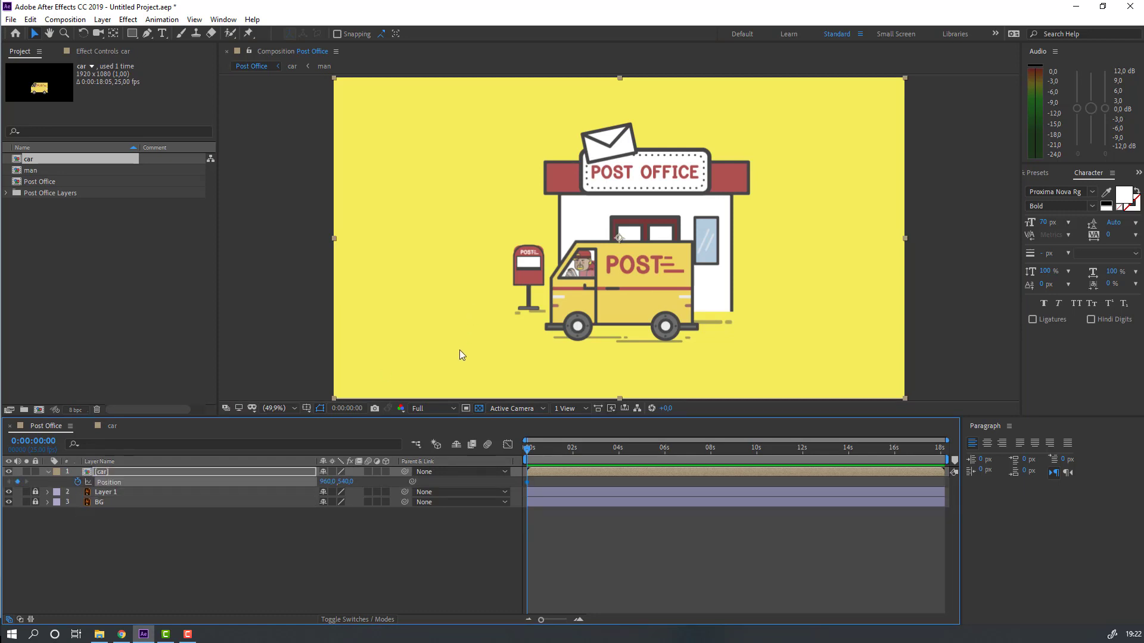
key(comma)
key(comma)
drag(326, 481, 1012, 459)
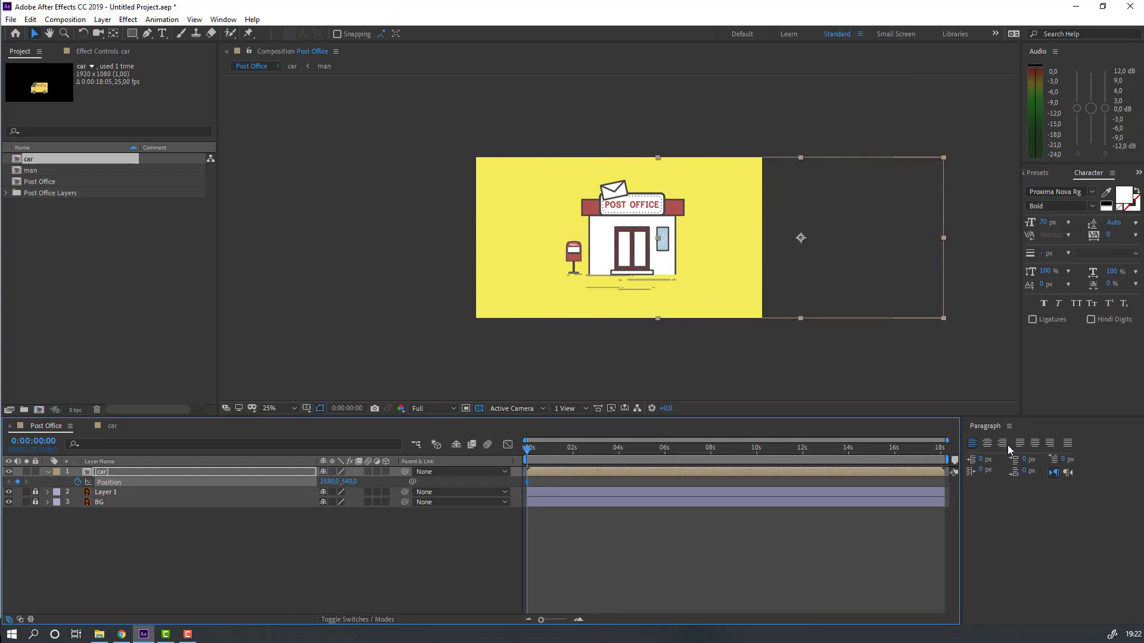
drag(542, 453, 601, 451)
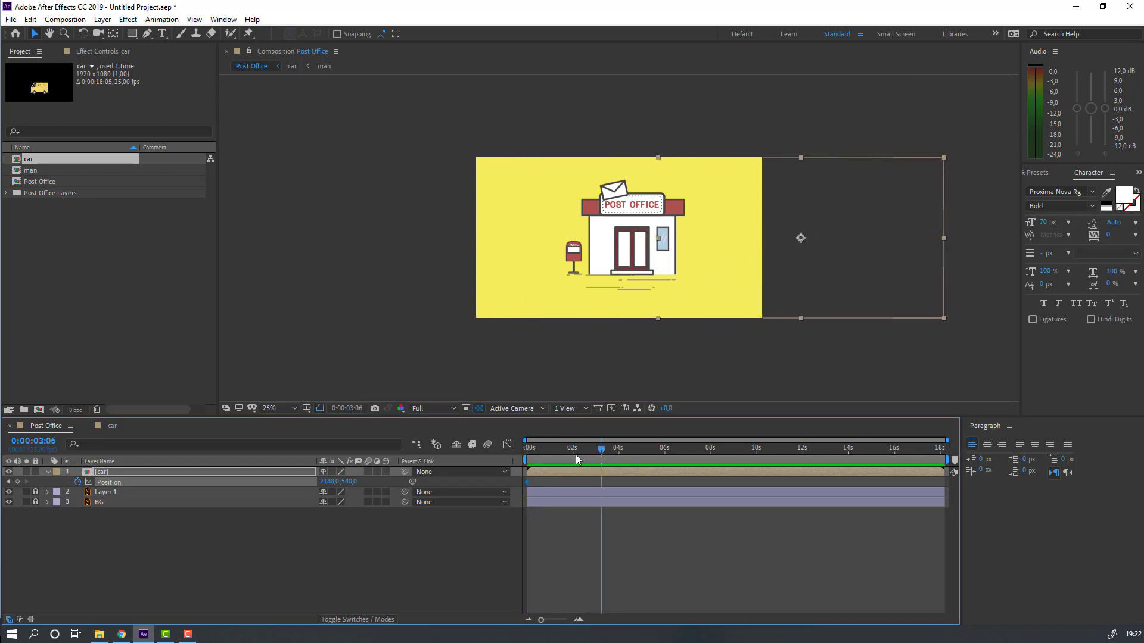
drag(319, 484, 246, 485)
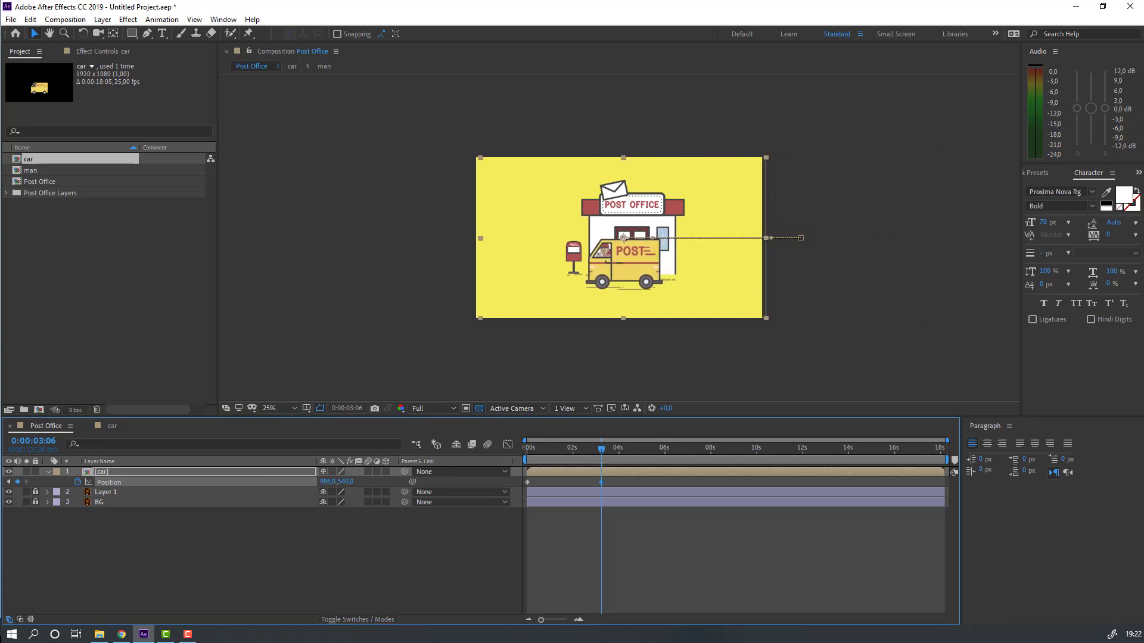
Fit the viewer up to 100%, end the work area at 6:02, and preview
key(period)
click(278, 408)
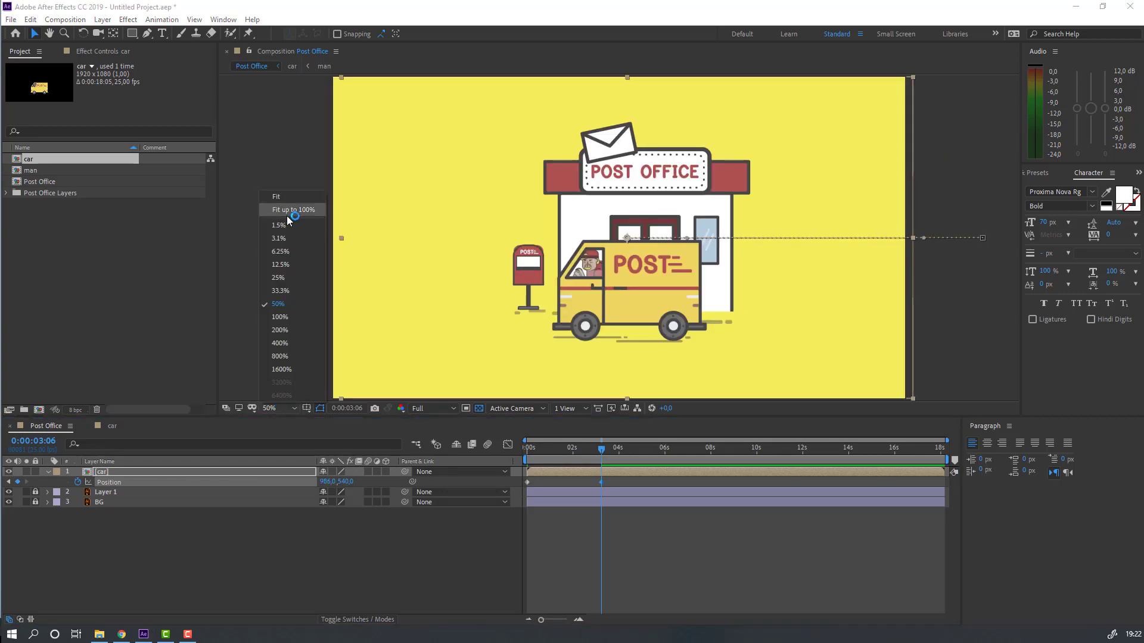
click(291, 214)
click(656, 530)
drag(606, 448, 666, 452)
key(n)
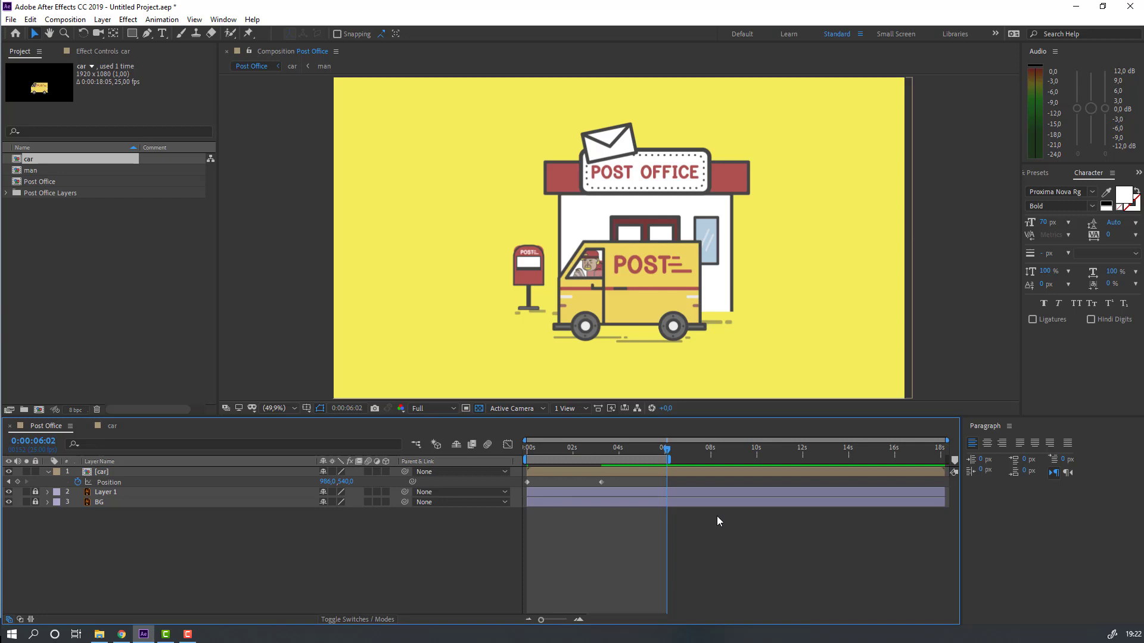
key(space)
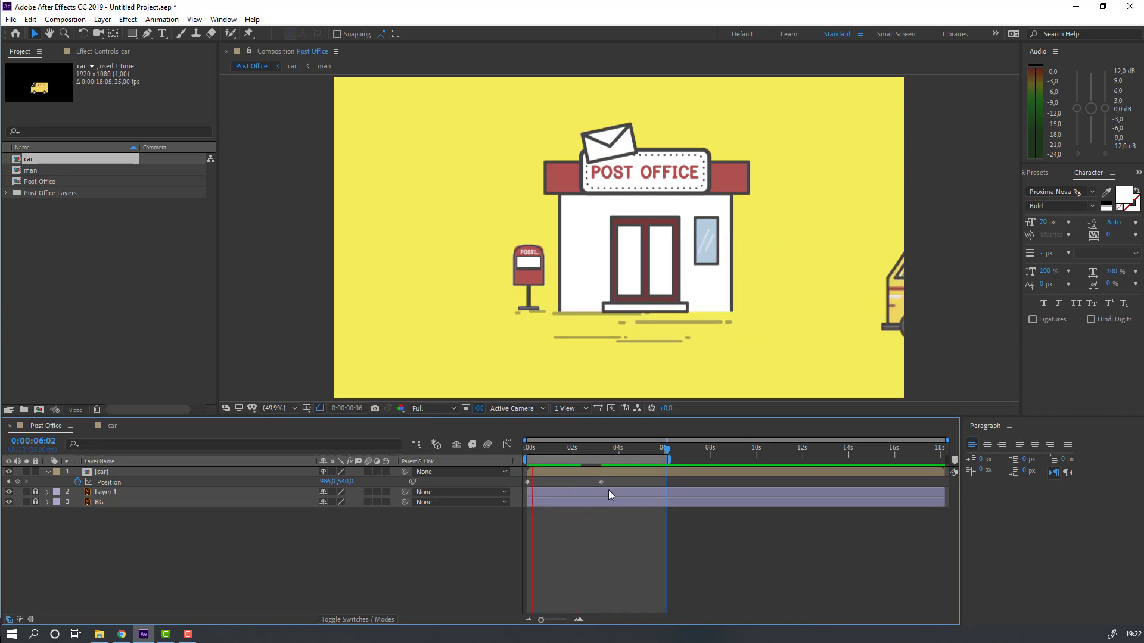
key(space)
key(space)
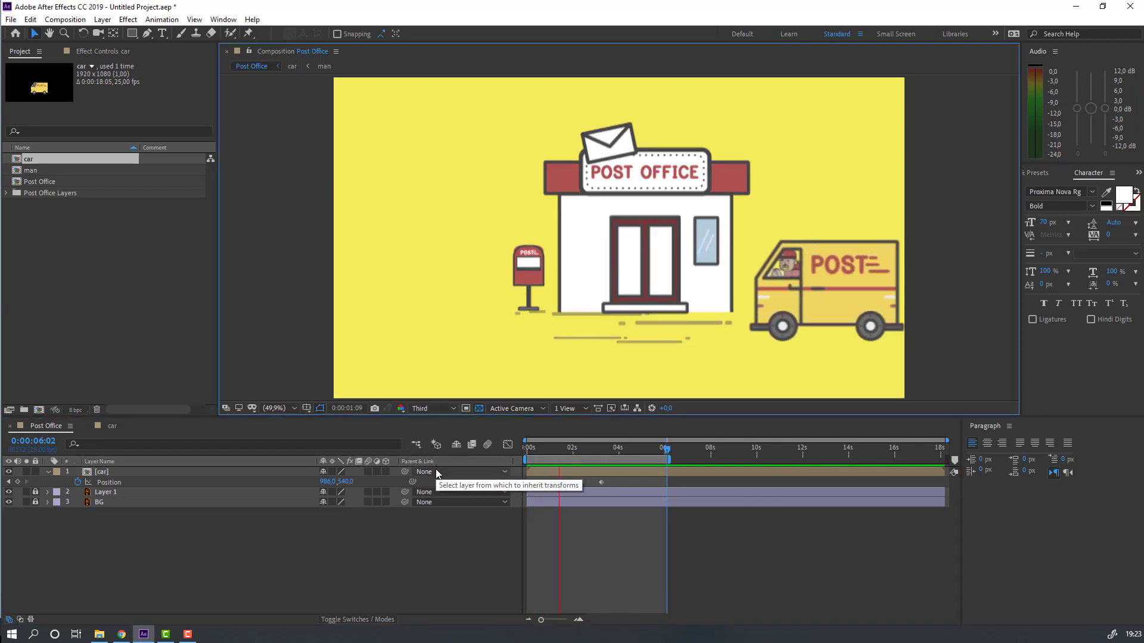
Move the van's arrival keyframe earlier to 2:04 and preview the drive-in
click(601, 484)
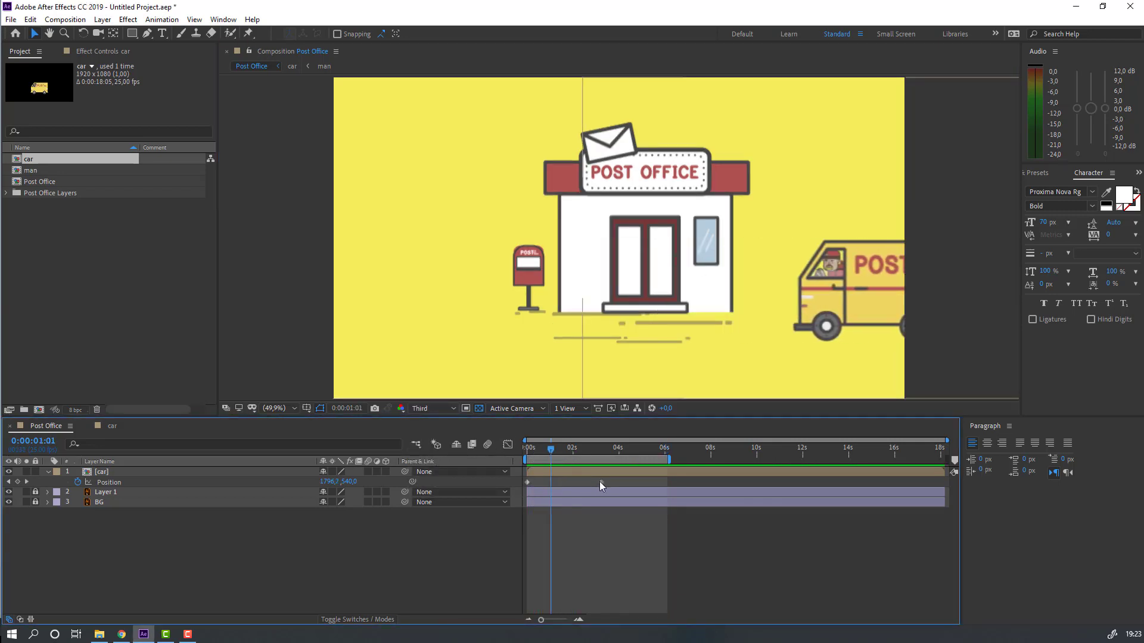
drag(600, 484, 576, 537)
click(576, 555)
key(space)
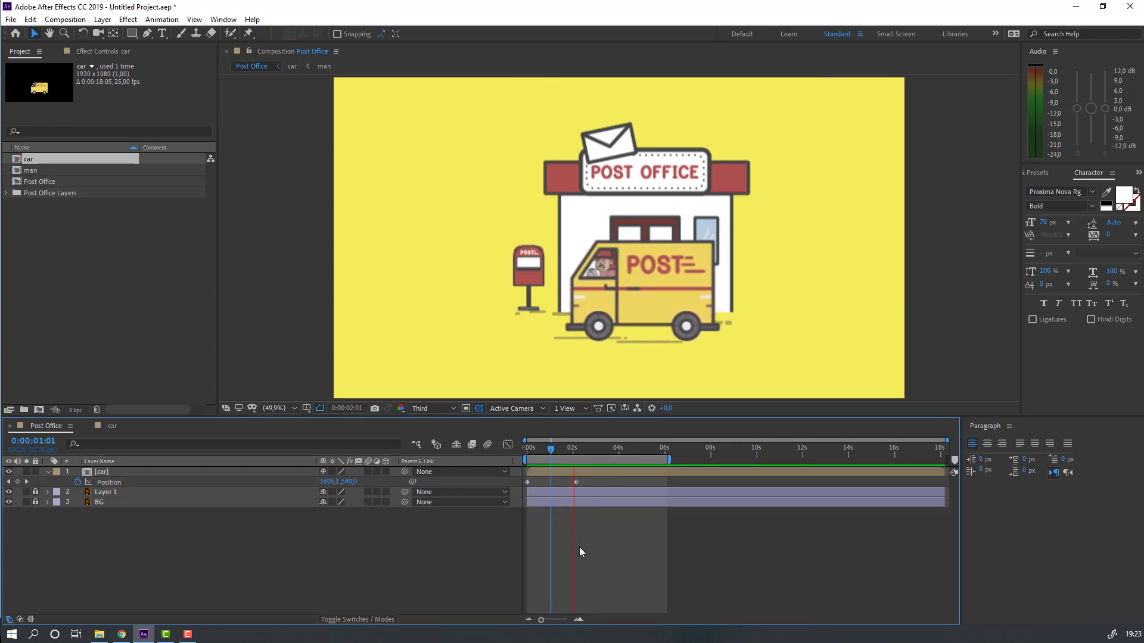
click(576, 448)
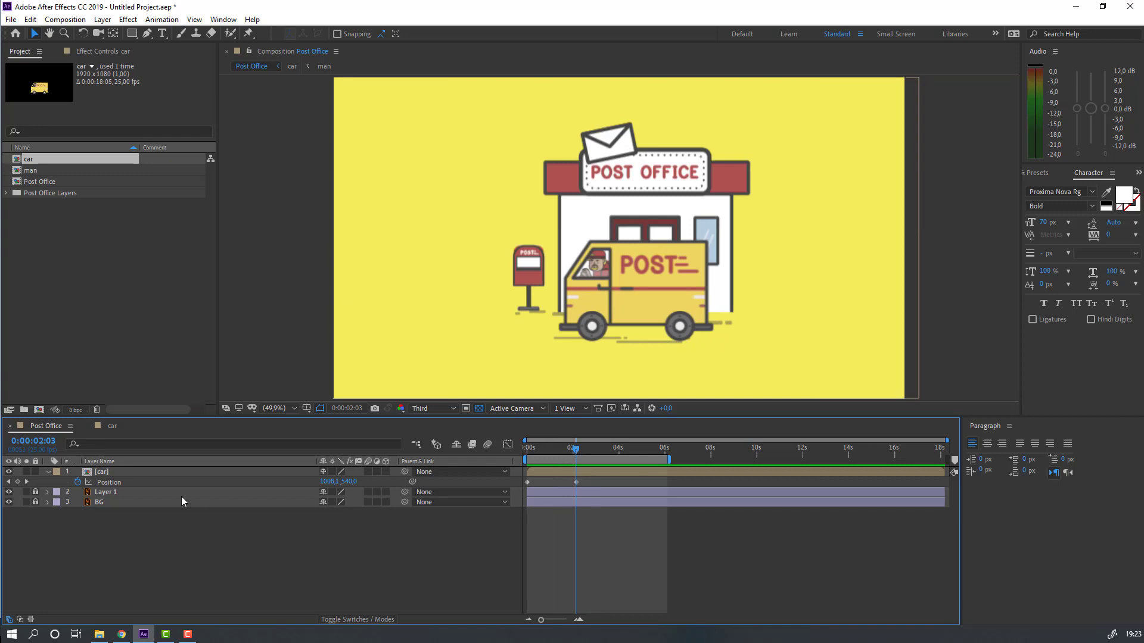
double_click(102, 472)
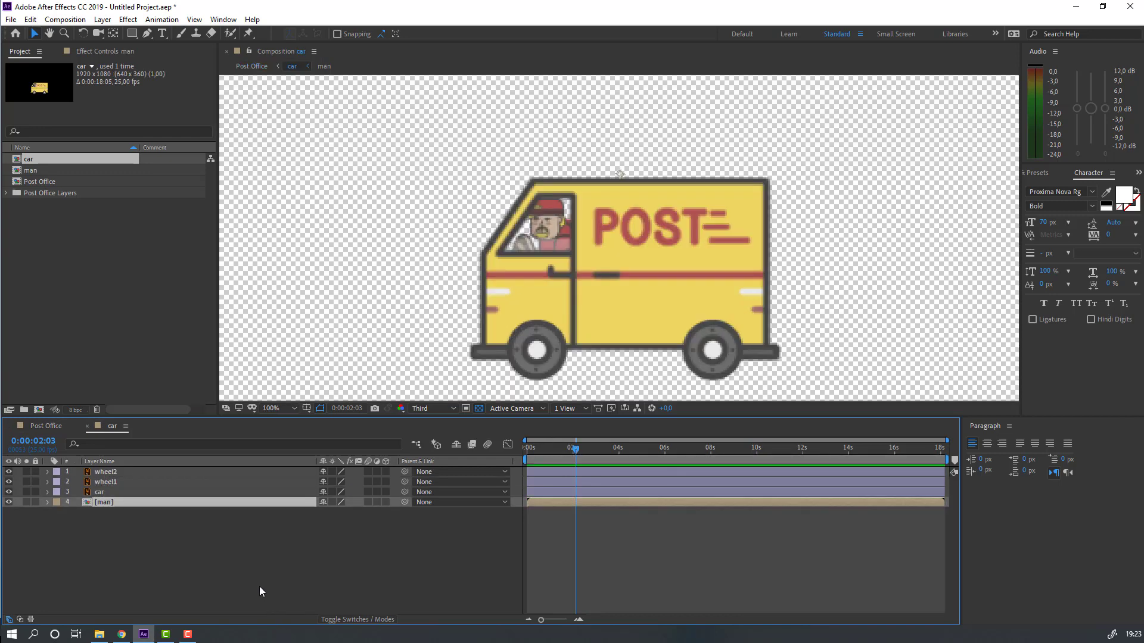
Keyframe the van body's Position, dipping it down 7 px and back up by frame 8
click(101, 493)
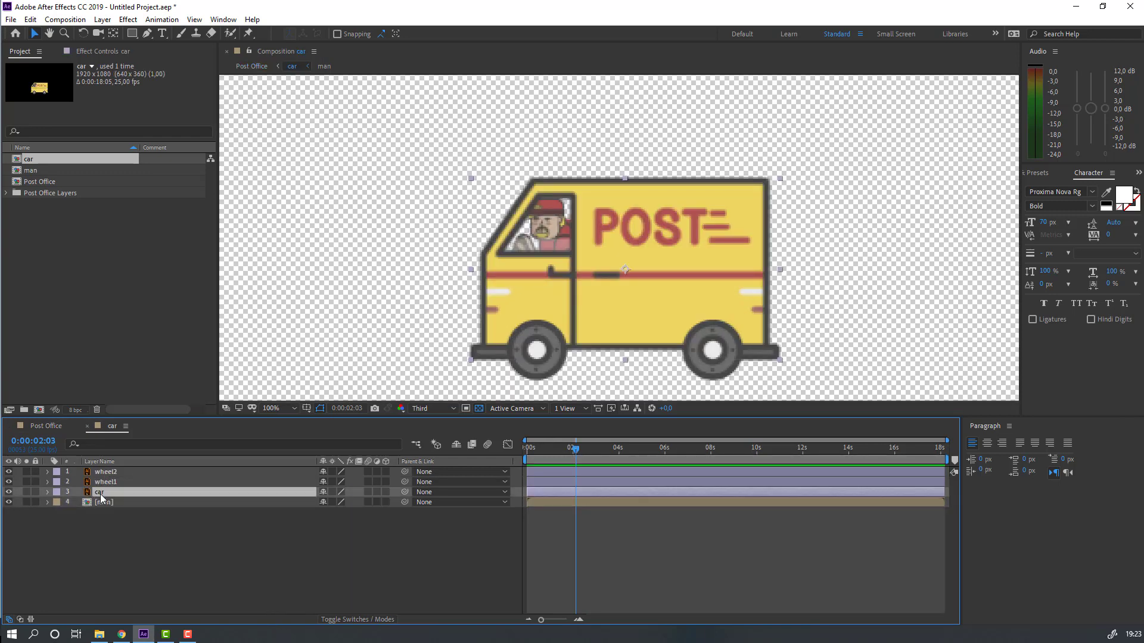
key(p)
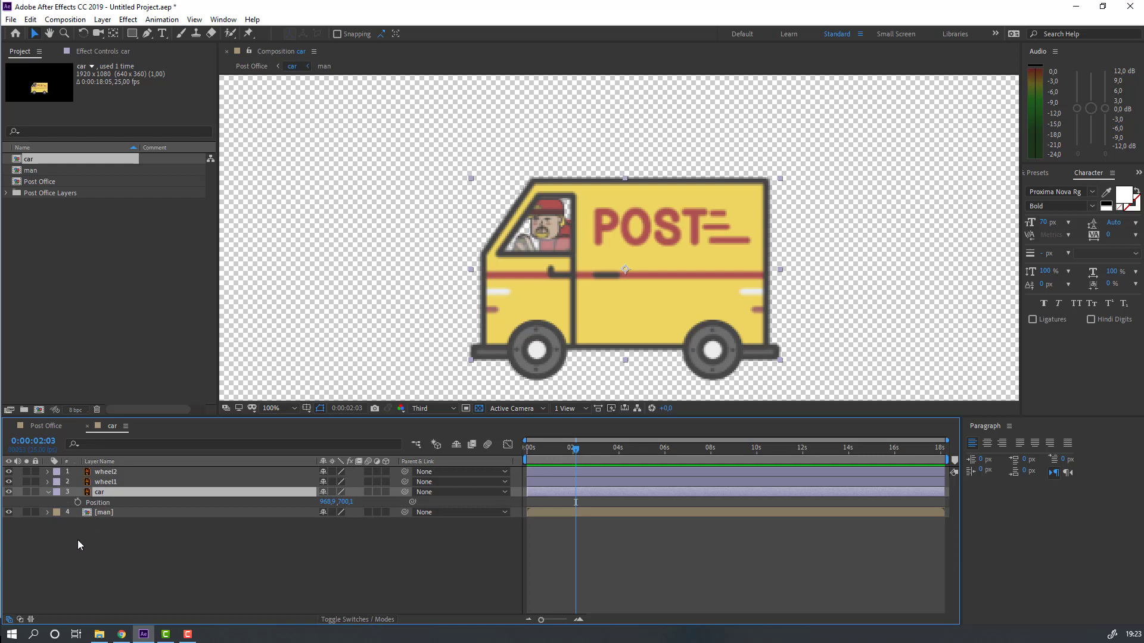
click(78, 502)
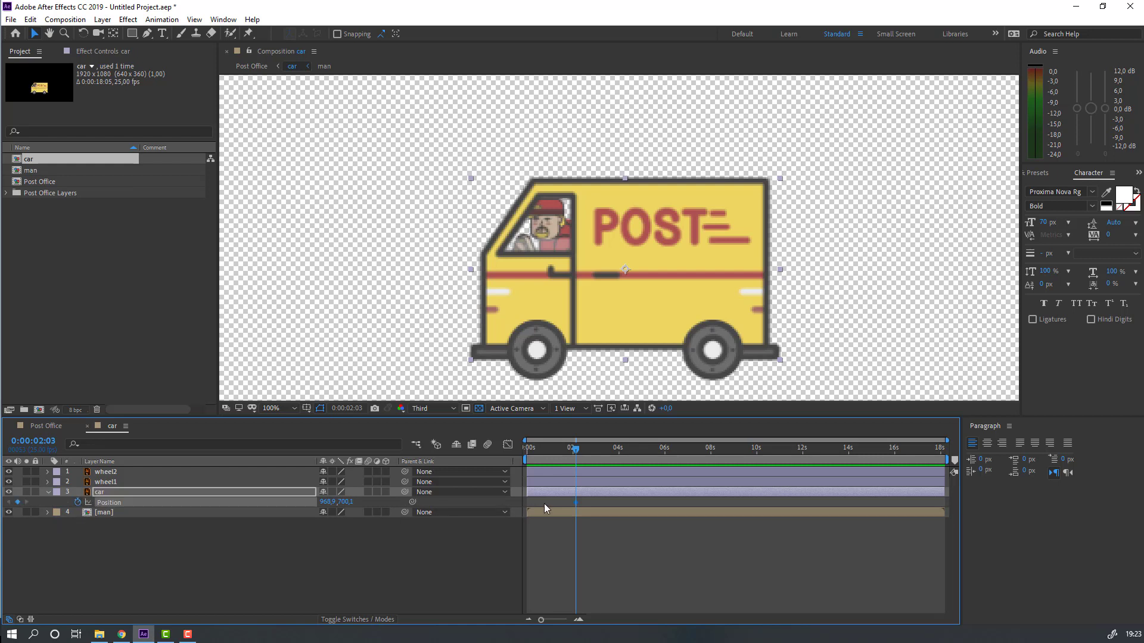
drag(576, 501, 528, 505)
drag(556, 448, 517, 450)
key(equal)
key(equal)
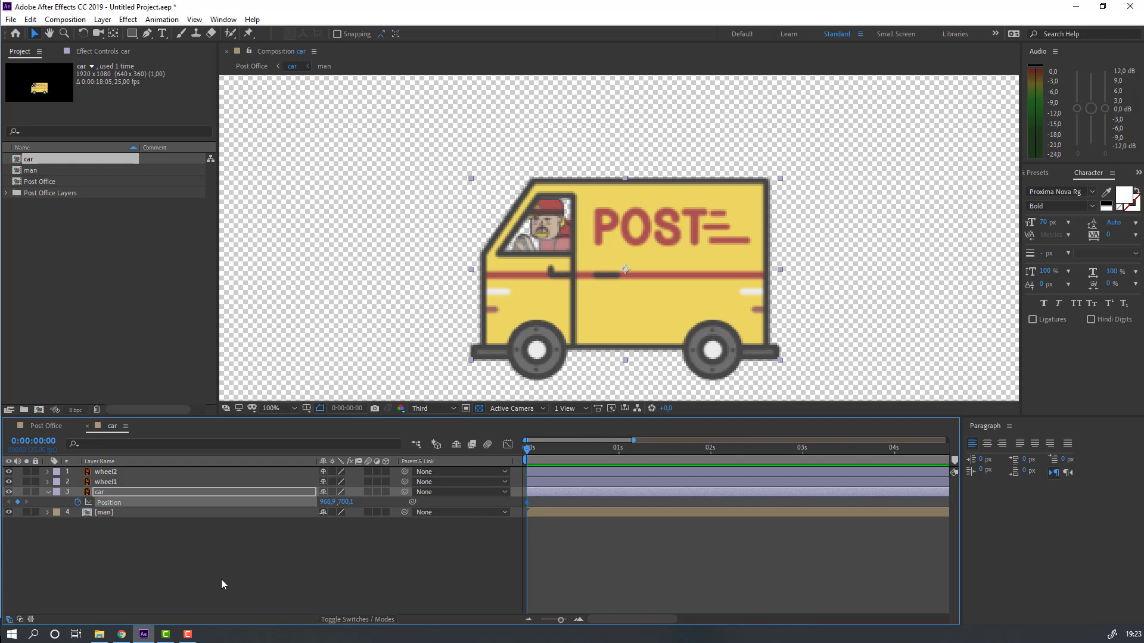
key(space)
key(Down)
key(Down)
key(Down)
key(Down)
key(Down)
key(Down)
key(Down)
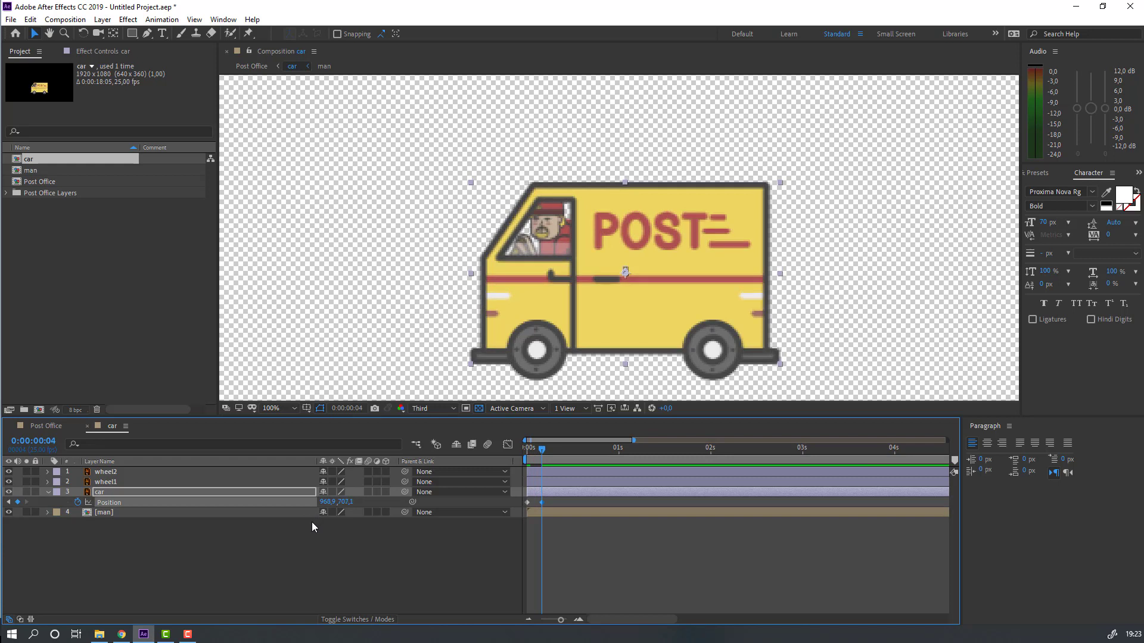
key(Page_Down)
key(Page_Down)
key(Page_Down)
key(Page_Down)
key(Up)
key(Up)
key(Up)
key(Up)
key(Up)
key(Up)
key(Up)
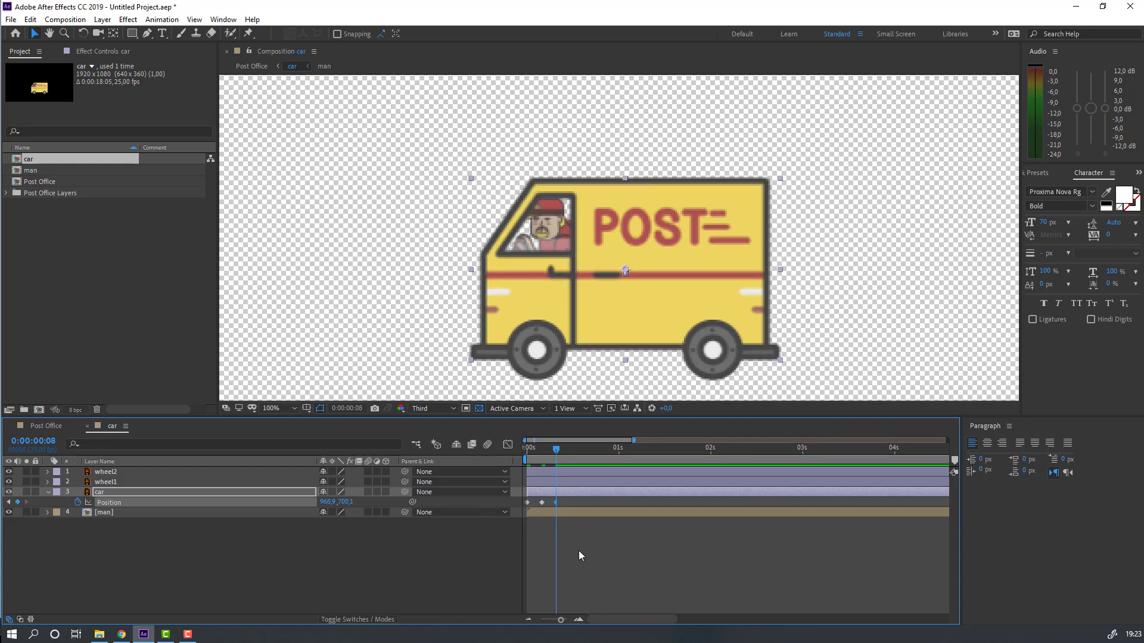
End the work area at frame 8 and apply Easy Ease to the Position keyframes
key(n)
key(space)
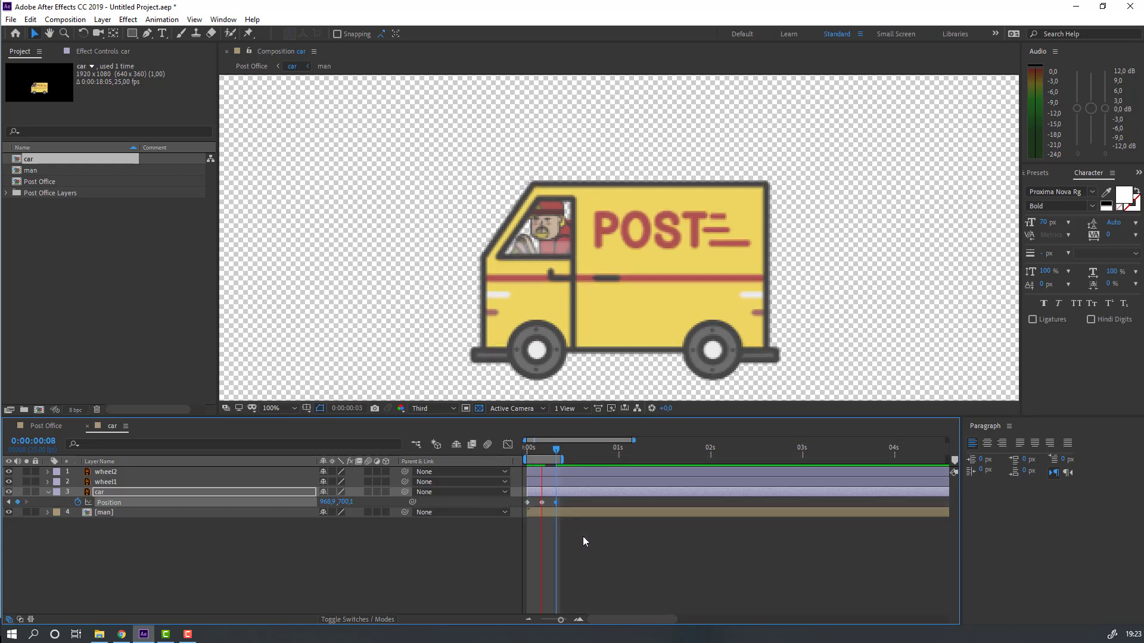
key(space)
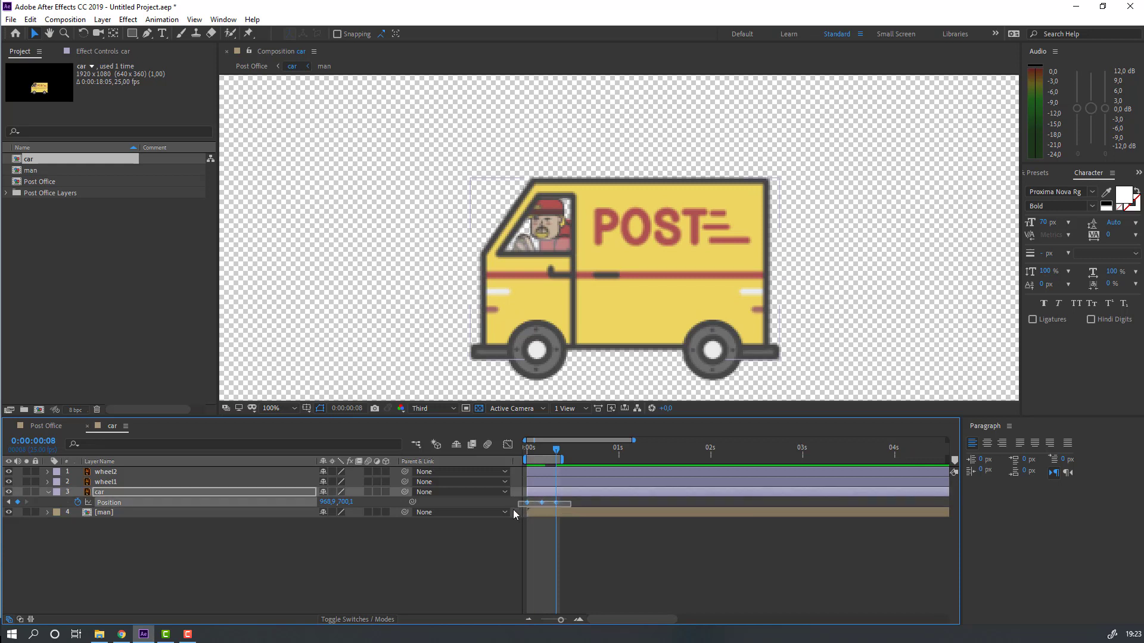
right_click(528, 502)
mouse_move(598, 493)
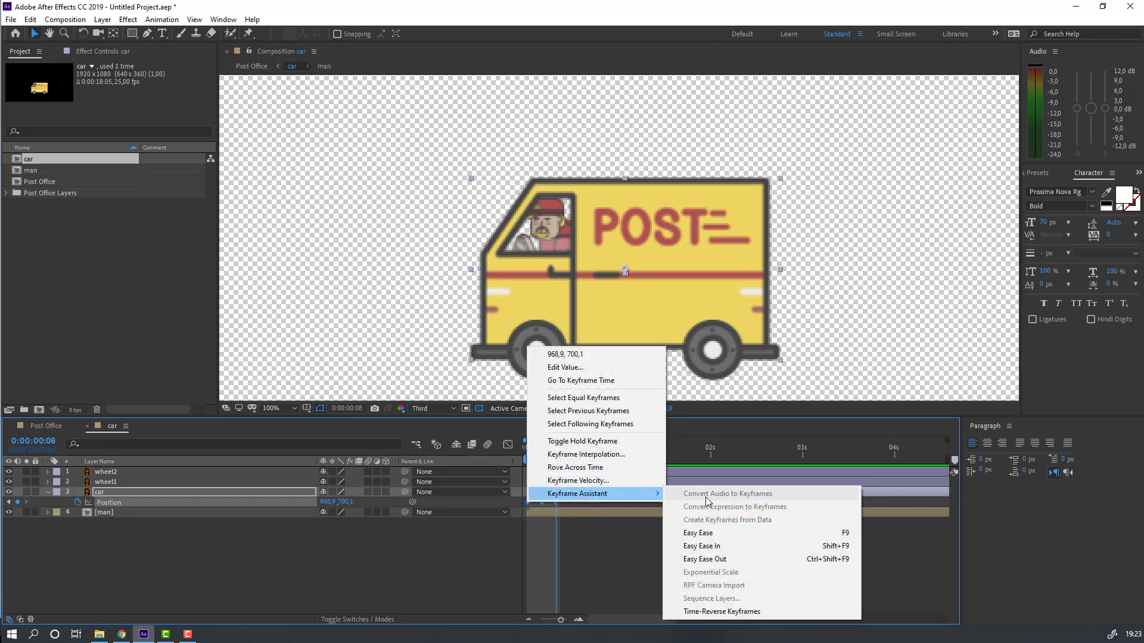
click(703, 533)
key(space)
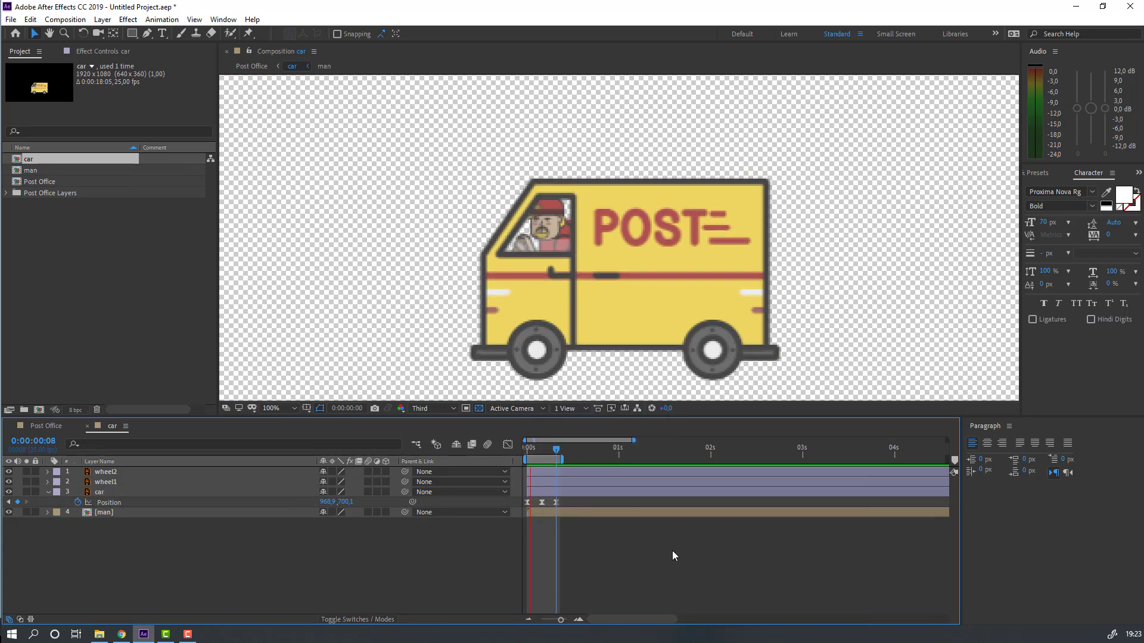
key(space)
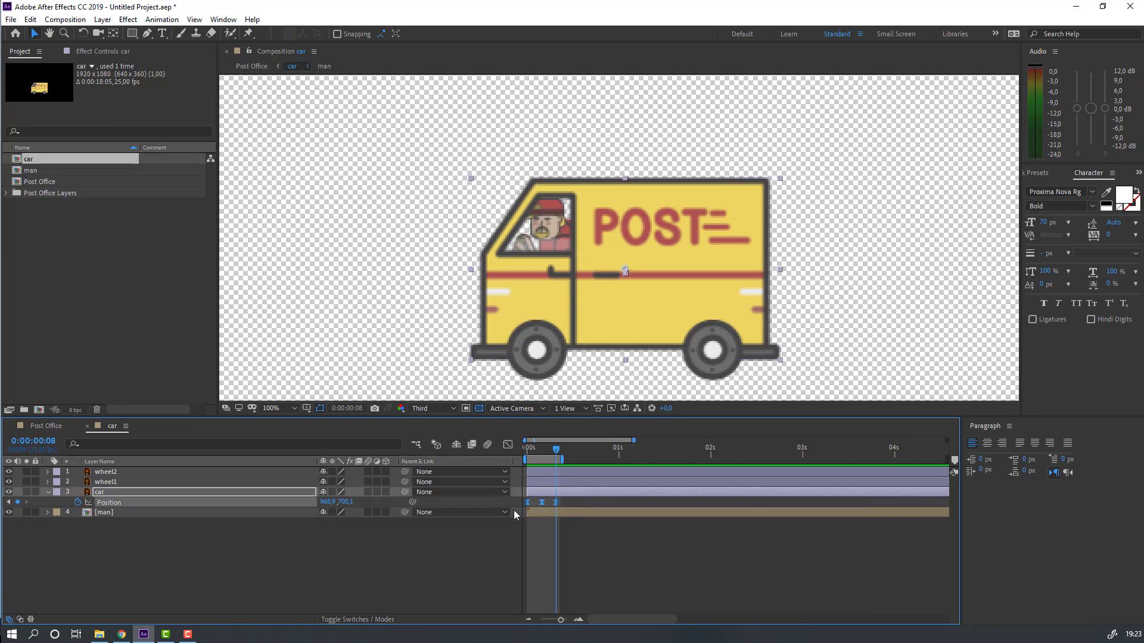
Lengthen then slightly shorten the dip timing, matching the work area, and preview
drag(556, 502, 590, 502)
drag(561, 459, 594, 459)
key(space)
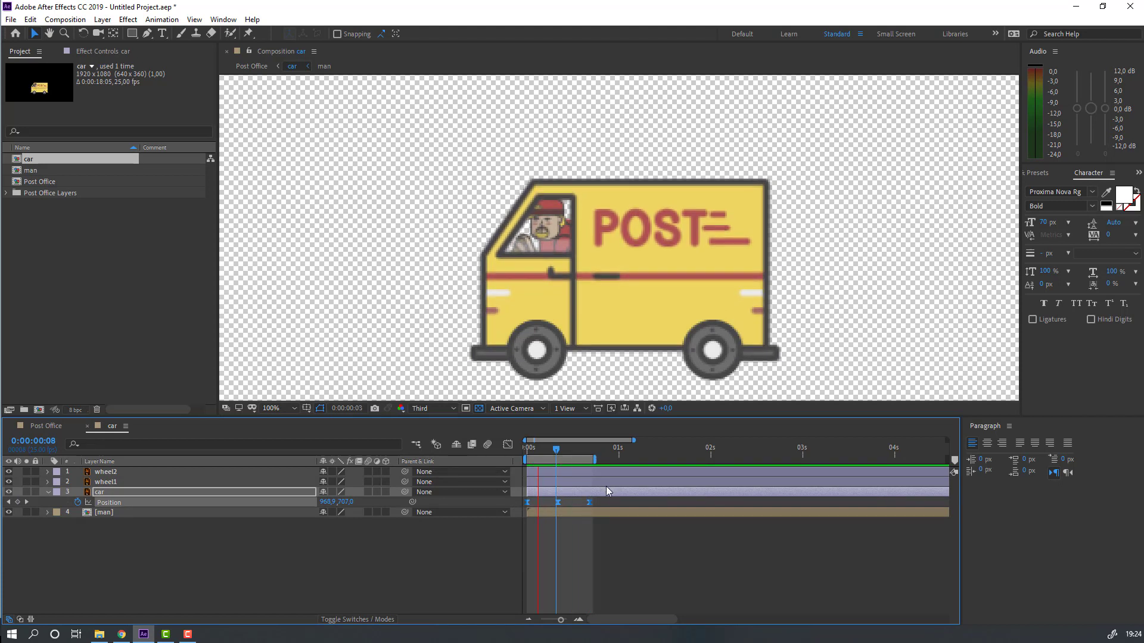
key(space)
drag(588, 503, 574, 502)
drag(593, 459, 579, 460)
key(space)
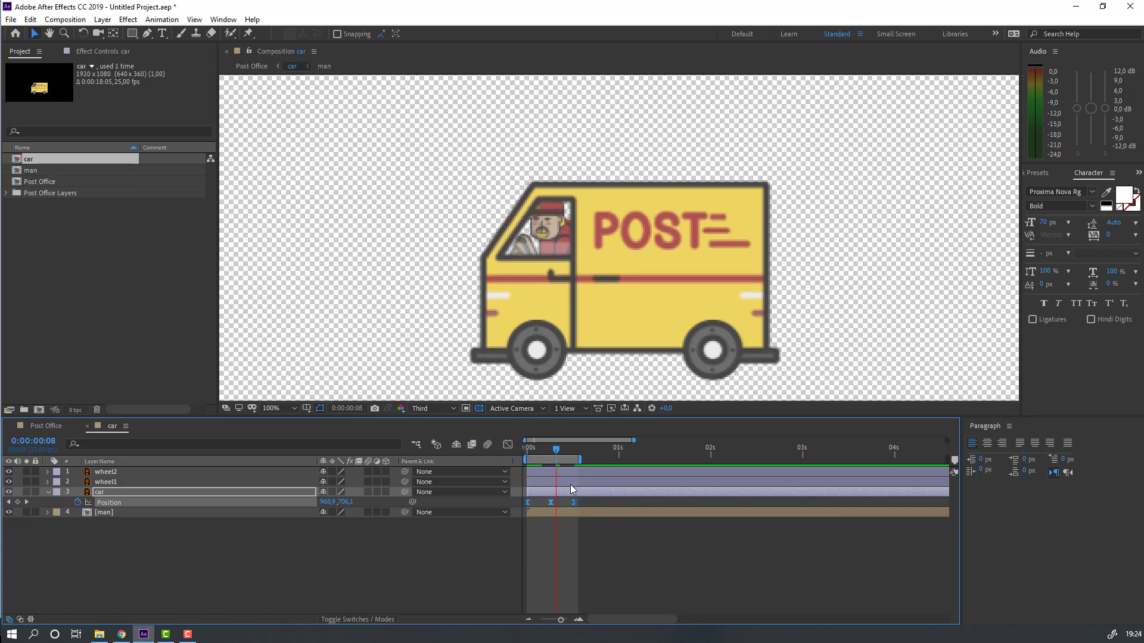
key(space)
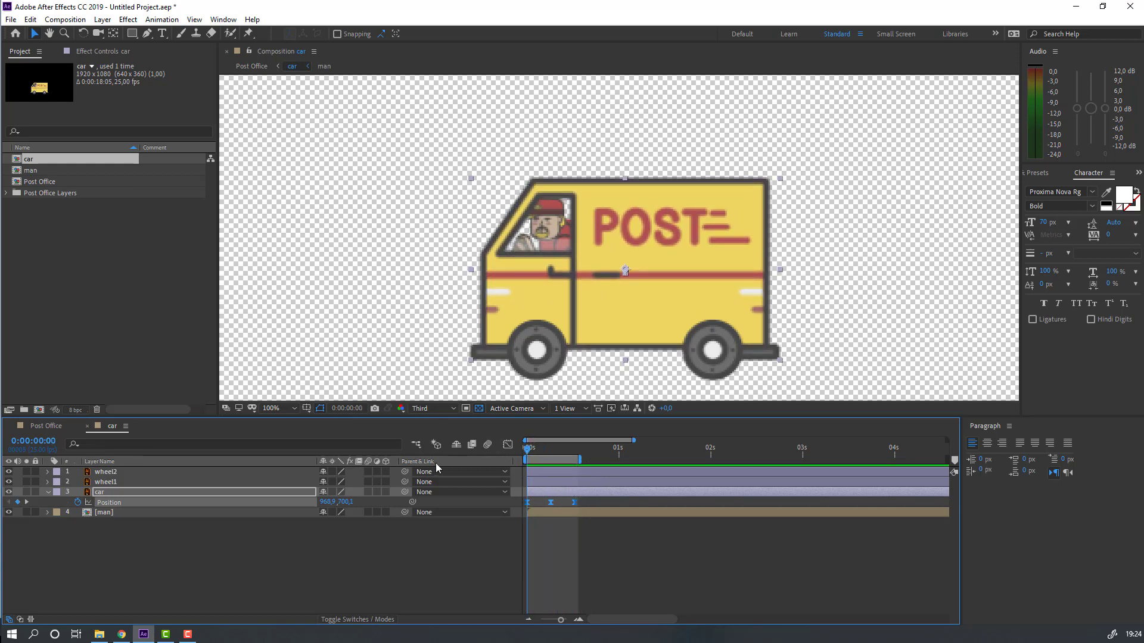
Parent the man layer to the car layer and preview the driver bobbing
click(99, 513)
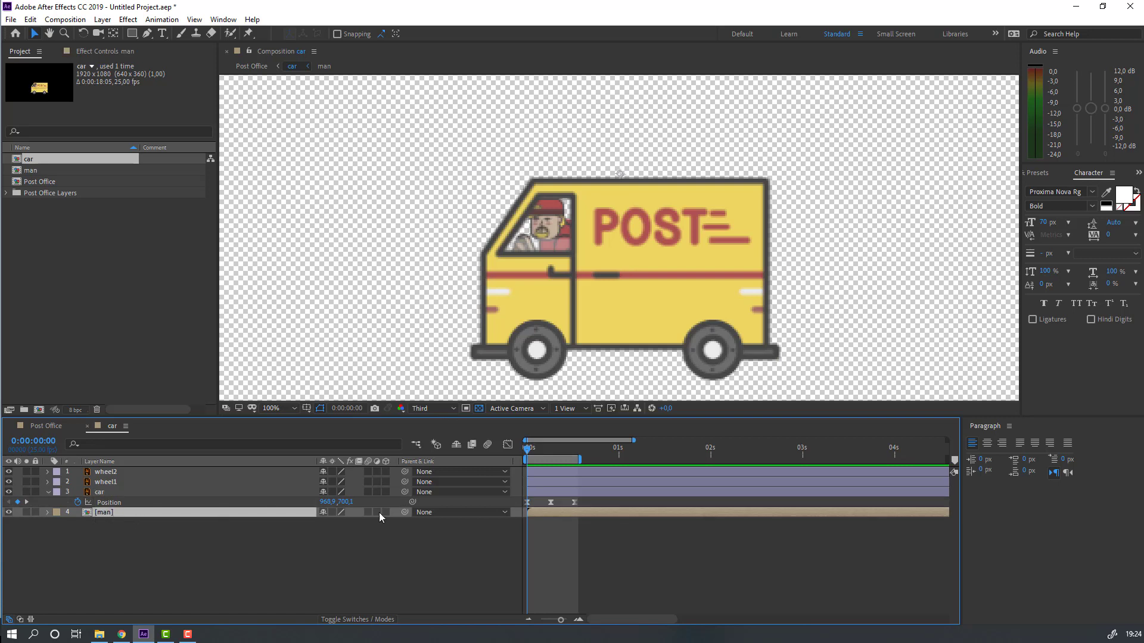
drag(405, 512, 103, 493)
key(space)
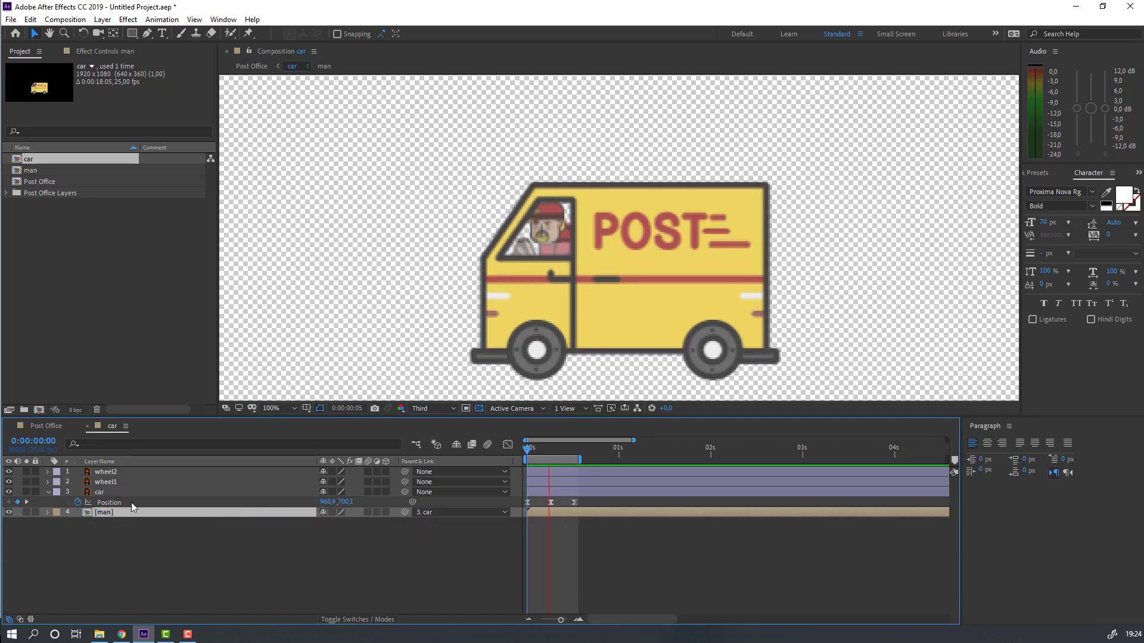
Scrub the Post Office scene to the van's arrival to check the driver
click(34, 427)
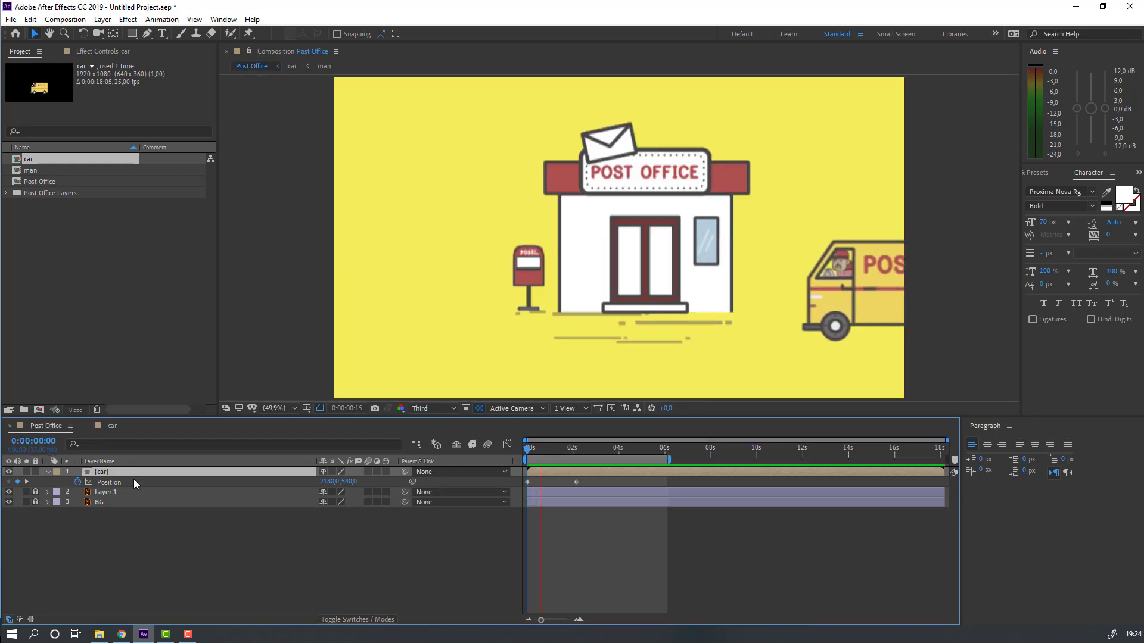
drag(528, 450, 576, 454)
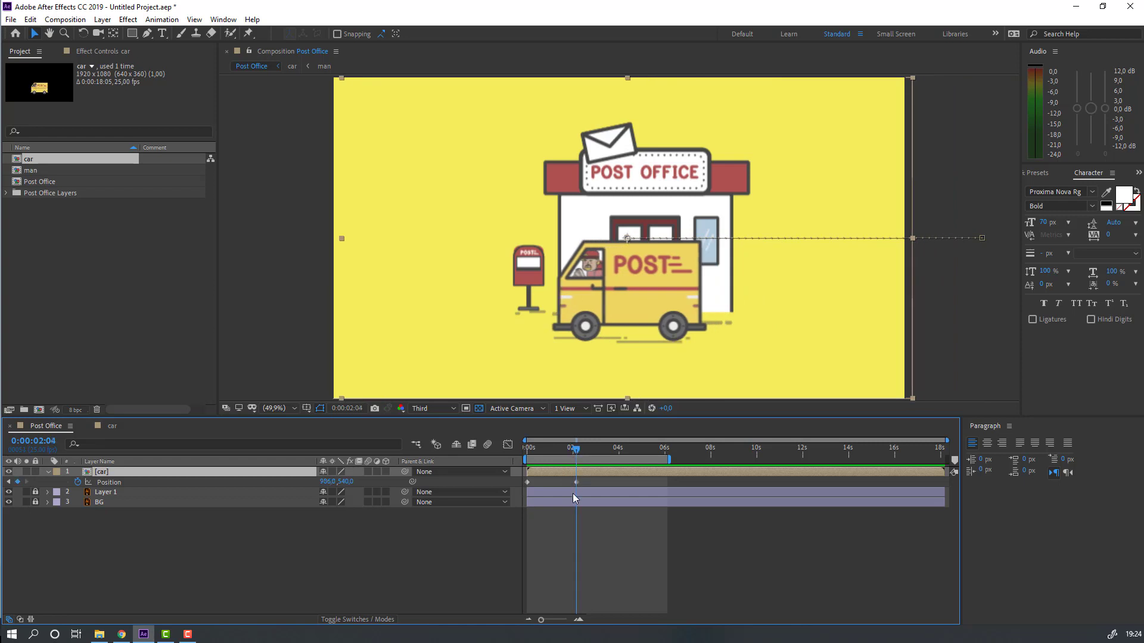
click(104, 425)
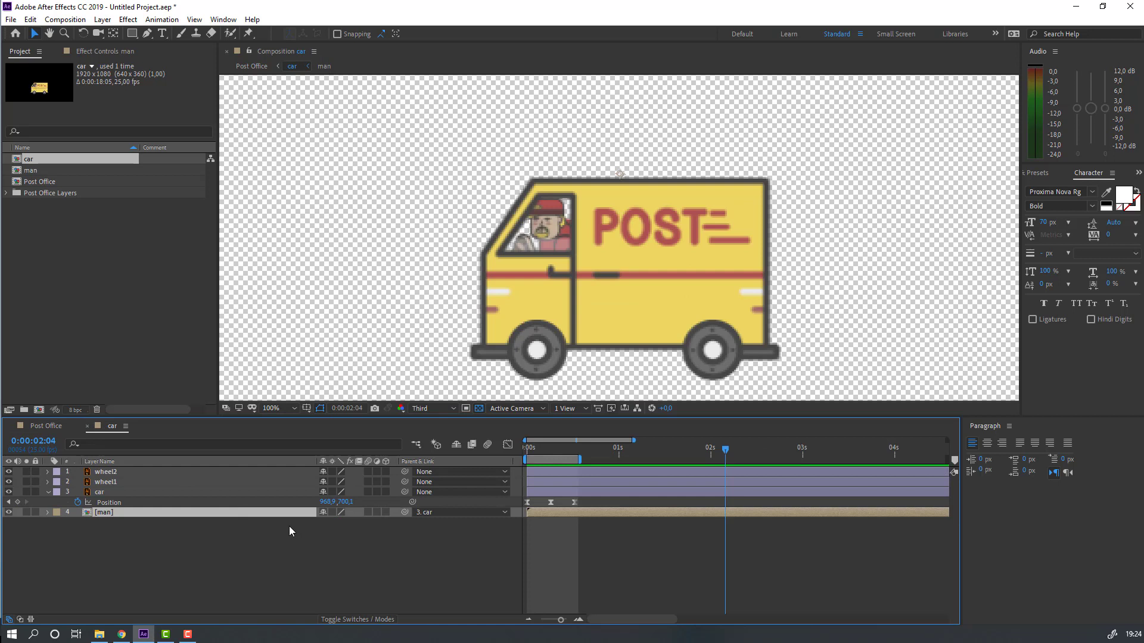
Copy the three-key Position dip and paste it again at frame 13 and 1:14
key(n)
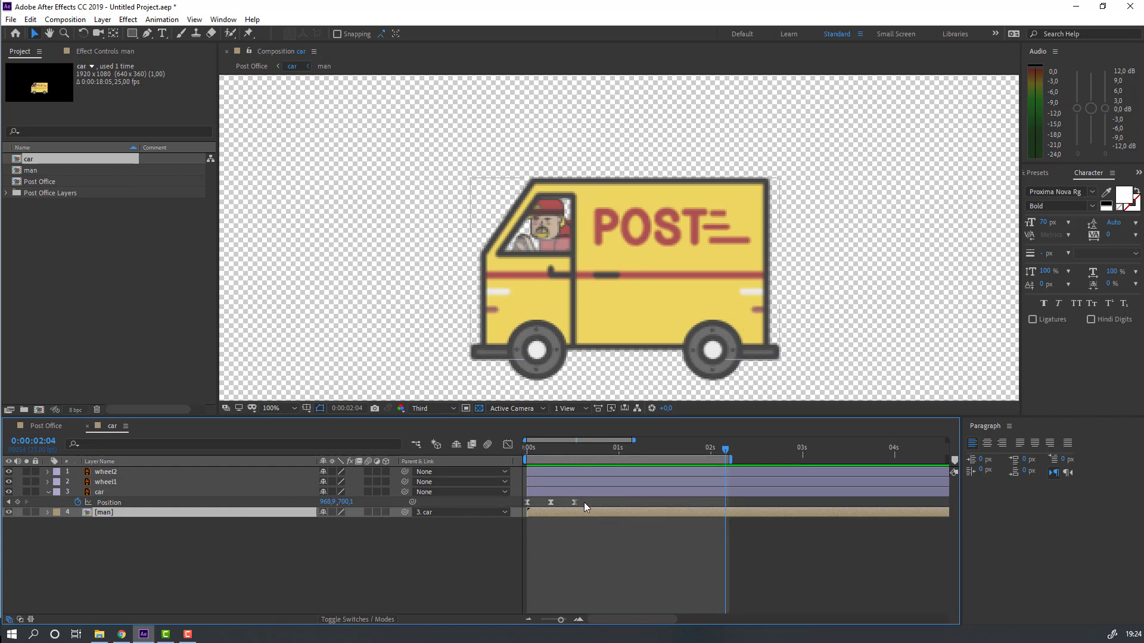
drag(583, 502, 519, 506)
click(574, 448)
key(ctrl+c)
key(ctrl+v)
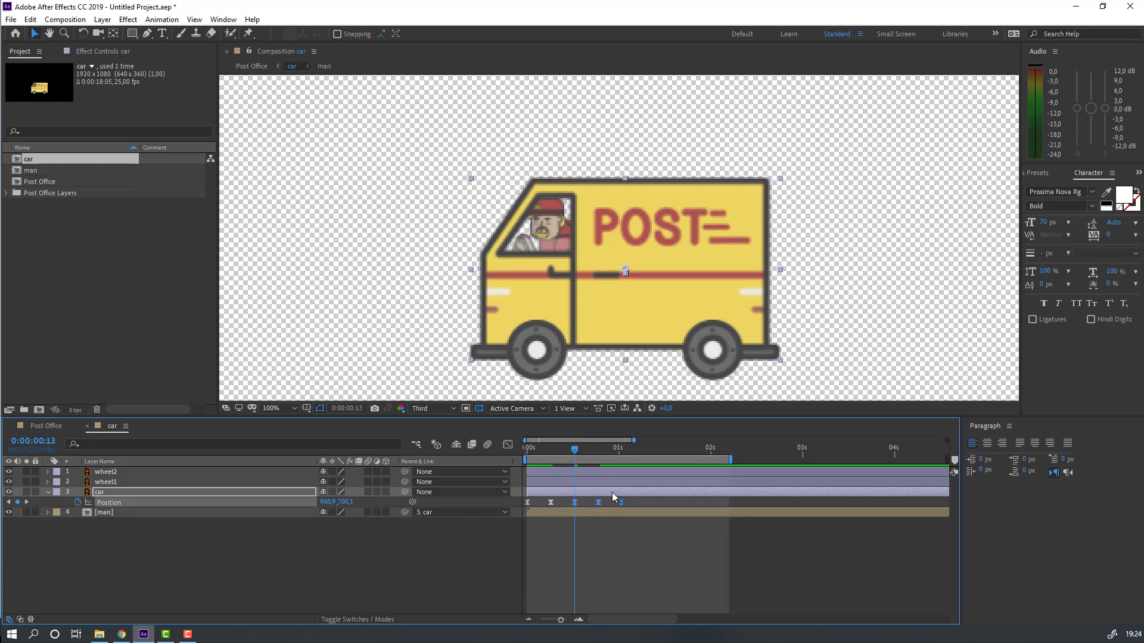
click(621, 447)
click(670, 448)
key(ctrl+v)
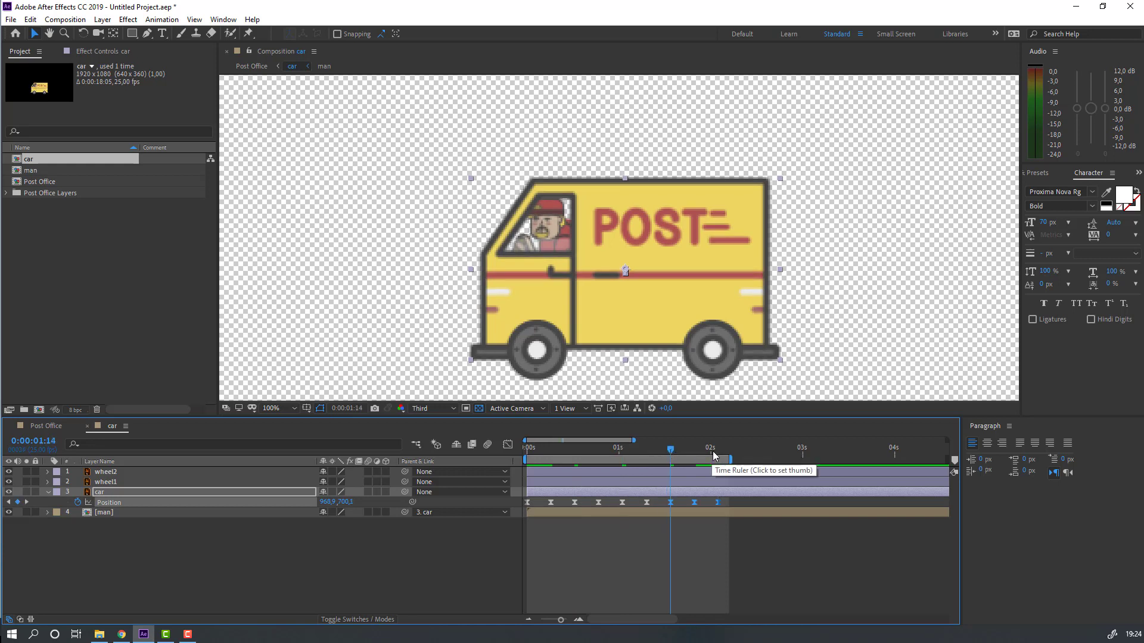
Check the Post Office comp, then show the car layer's Rotation a few frames past the last key
click(45, 426)
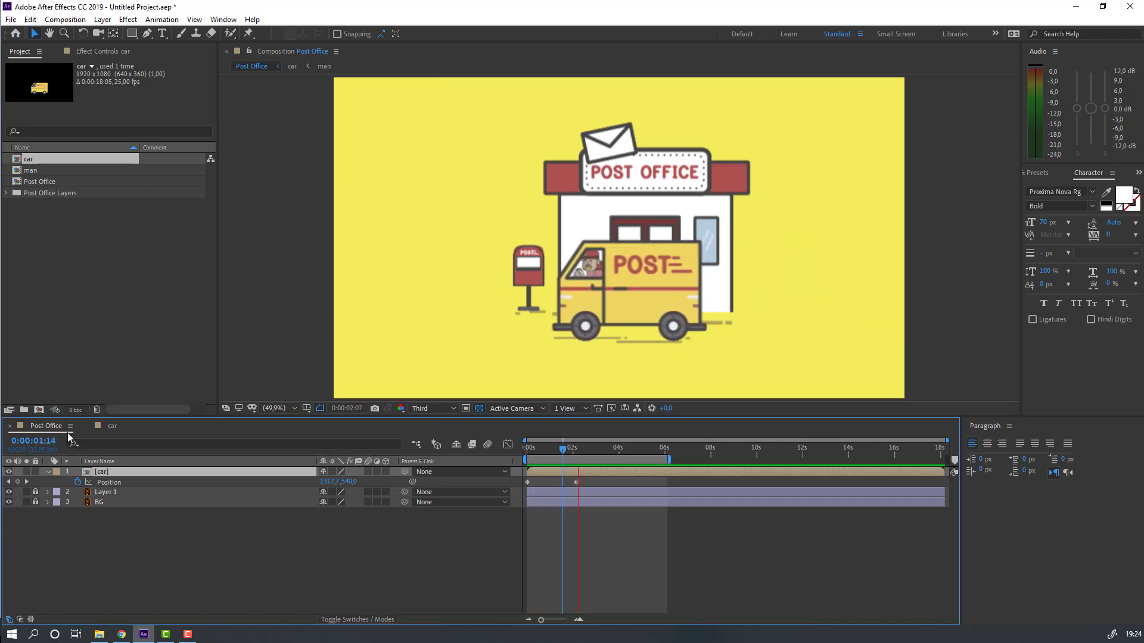
click(112, 427)
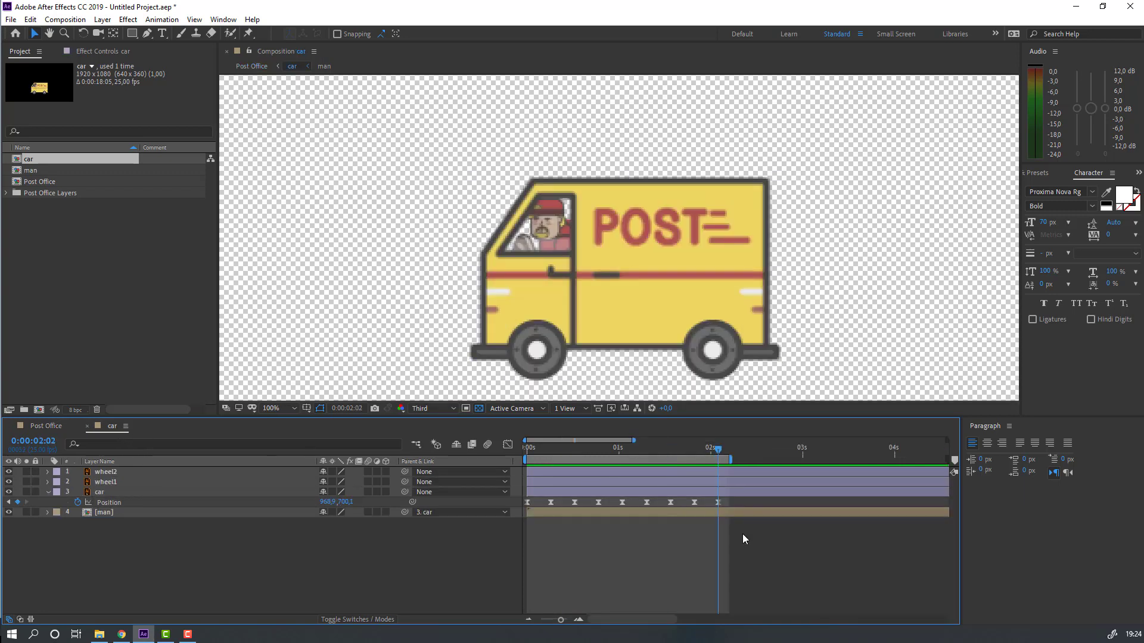
key(Page_Down)
key(Page_Down)
key(Page_Down)
key(Page_Down)
key(Page_Down)
key(Page_Down)
click(102, 493)
key(shift+r)
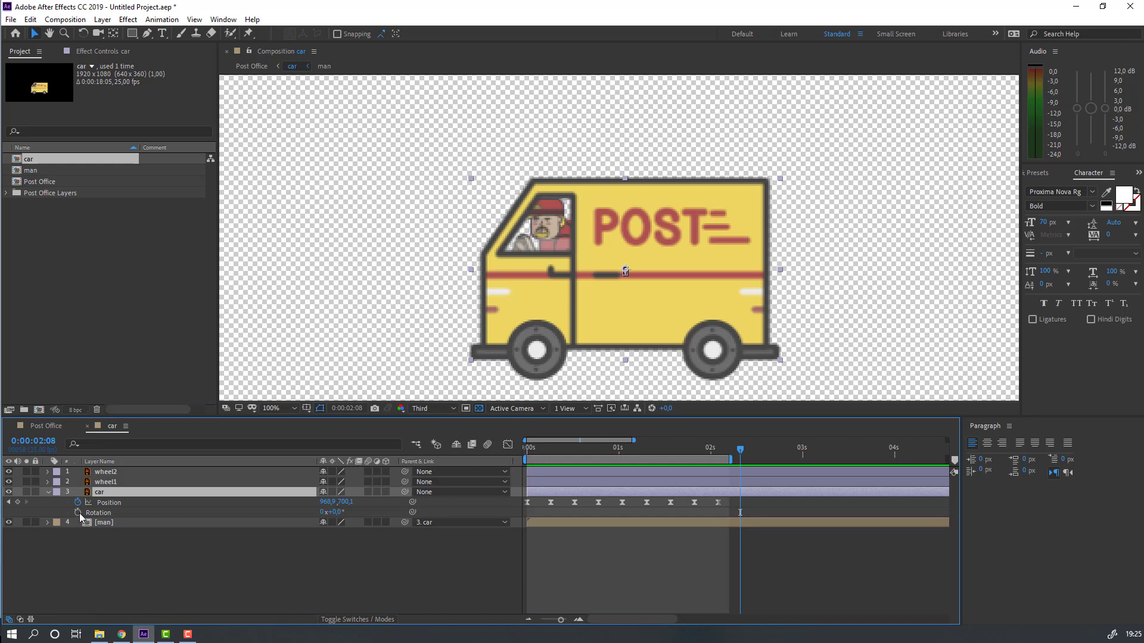
Key the van's Rotation at -2°, then 1° at 2:14 and 0° at 2:18
click(78, 512)
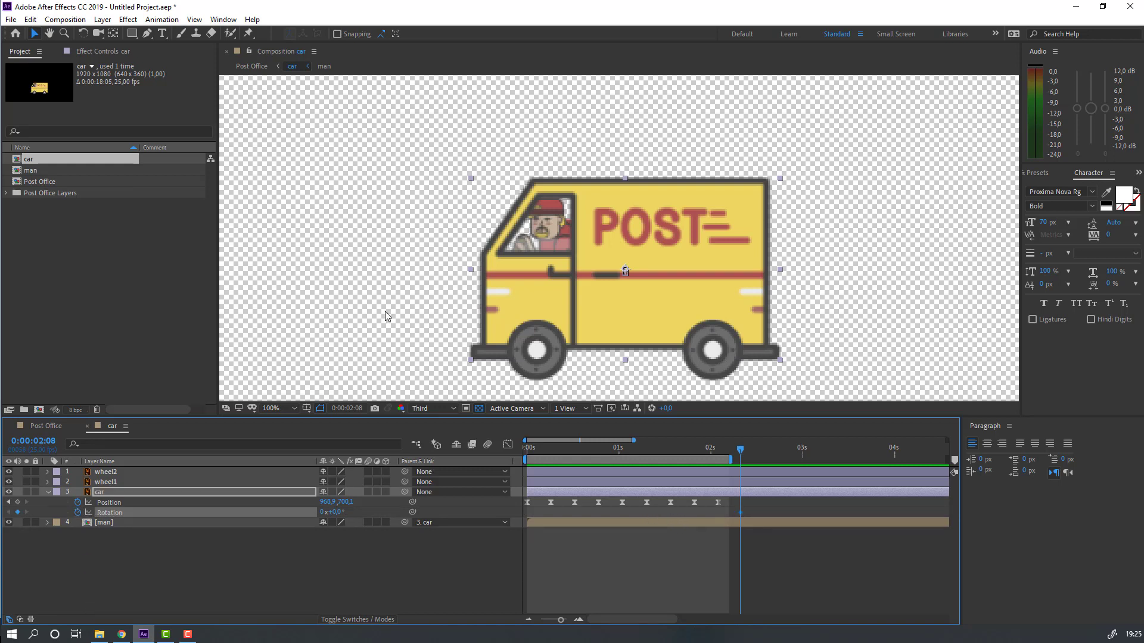
drag(724, 515, 720, 514)
text(2)
key(Return)
drag(709, 450, 740, 453)
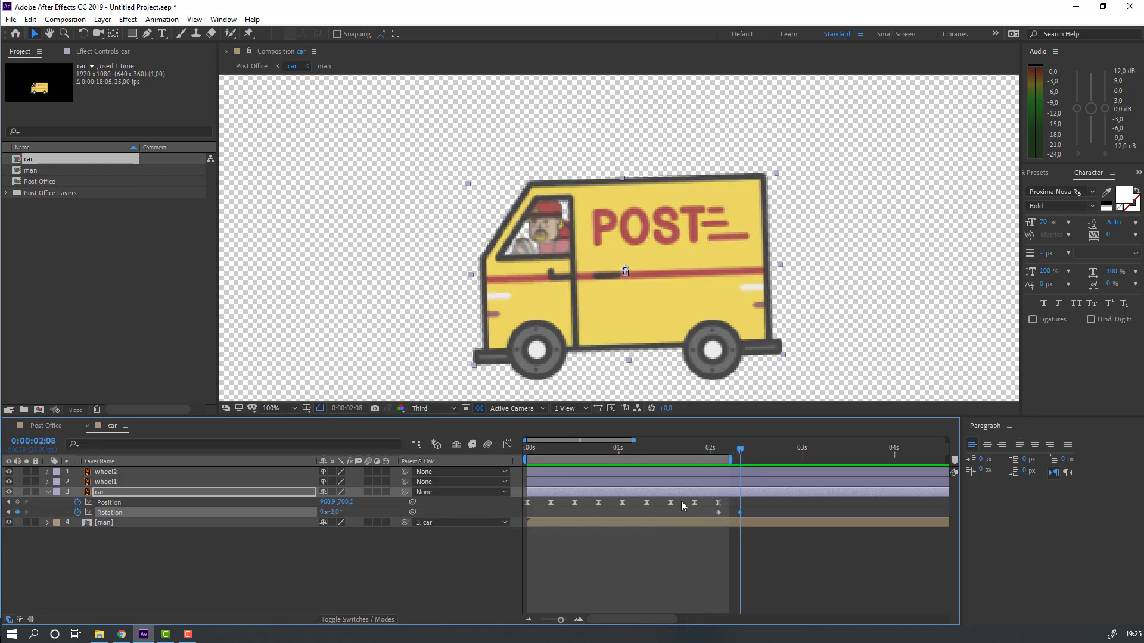
key(space)
click(334, 512)
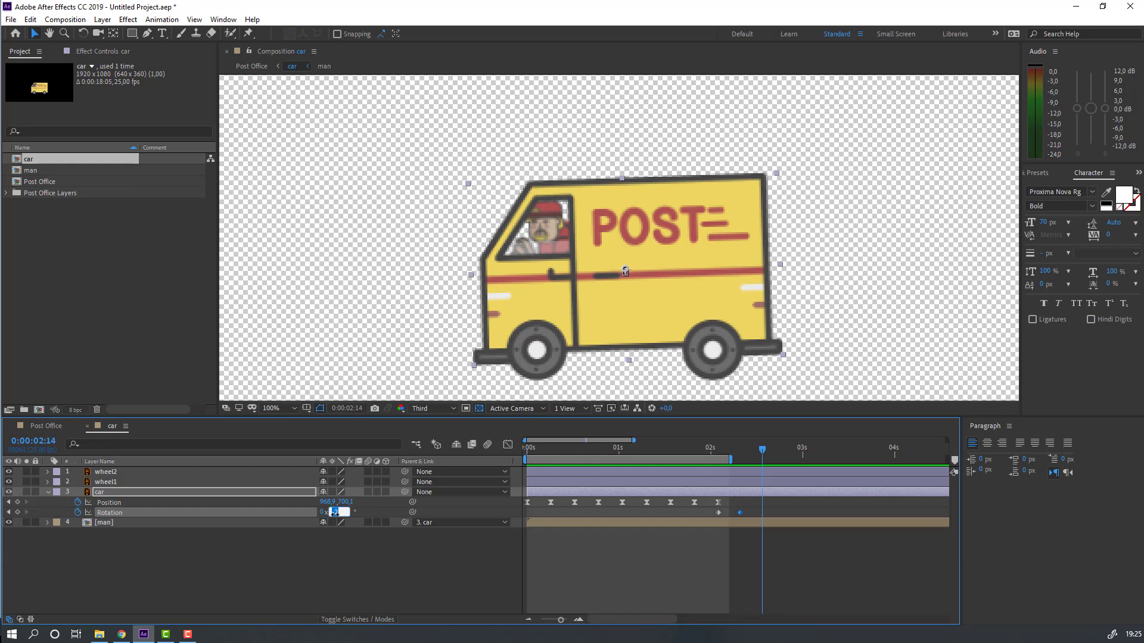
text(1)
key(Return)
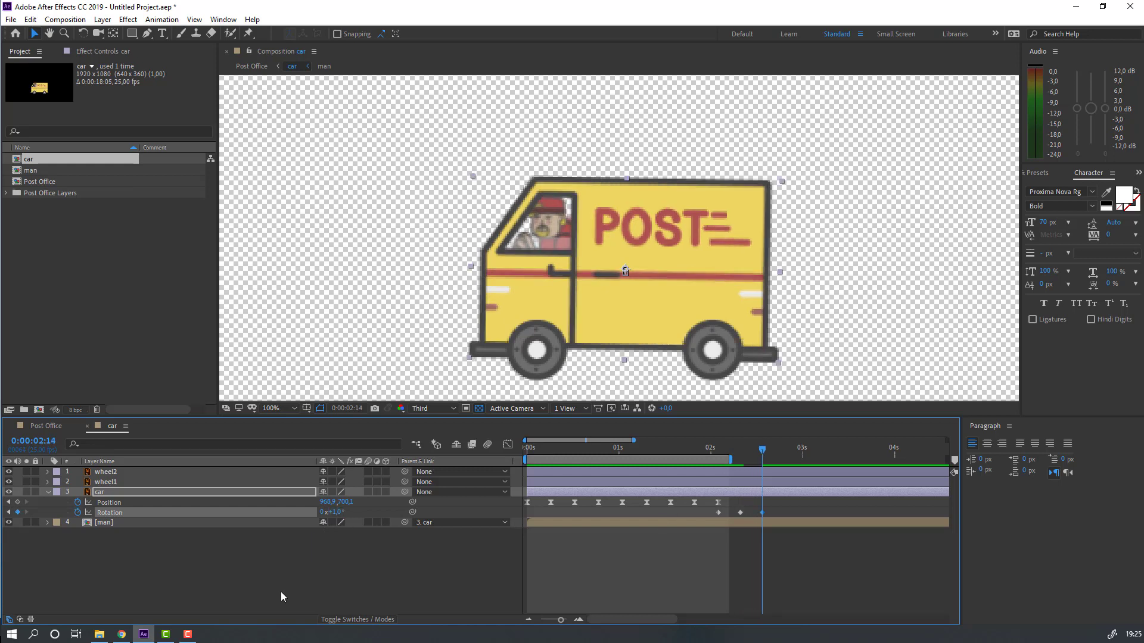
drag(765, 447, 779, 452)
text(0)
key(Return)
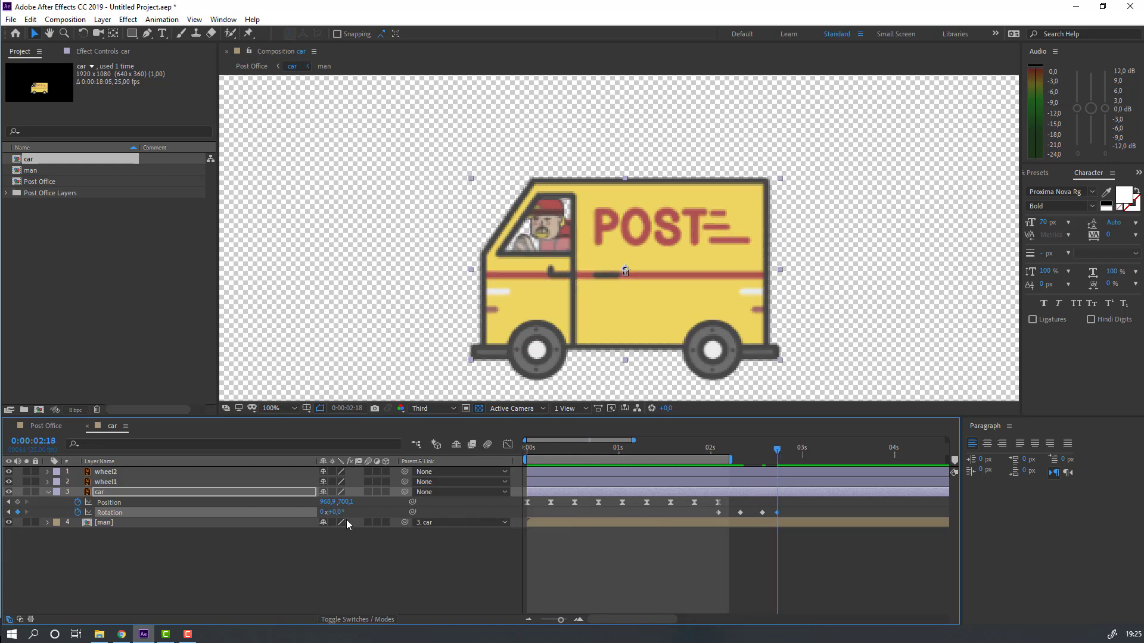
Apply Easy Ease to the rotation keyframes and preview the tilt
drag(732, 459, 808, 458)
drag(795, 509, 703, 521)
right_click(719, 517)
mouse_move(786, 574)
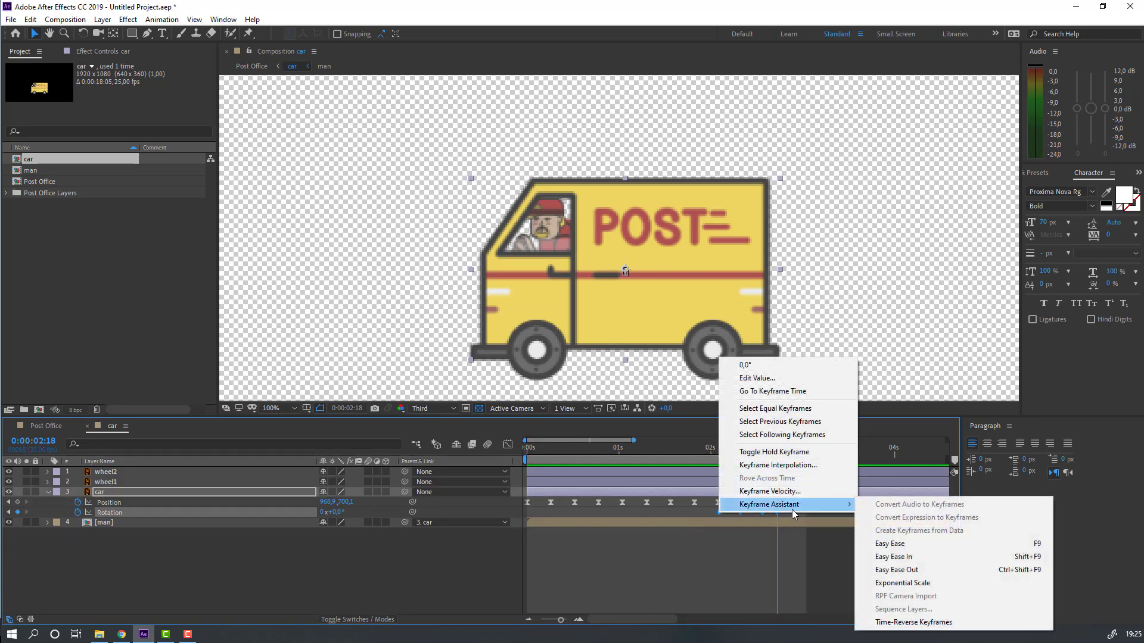
click(884, 543)
click(848, 570)
key(space)
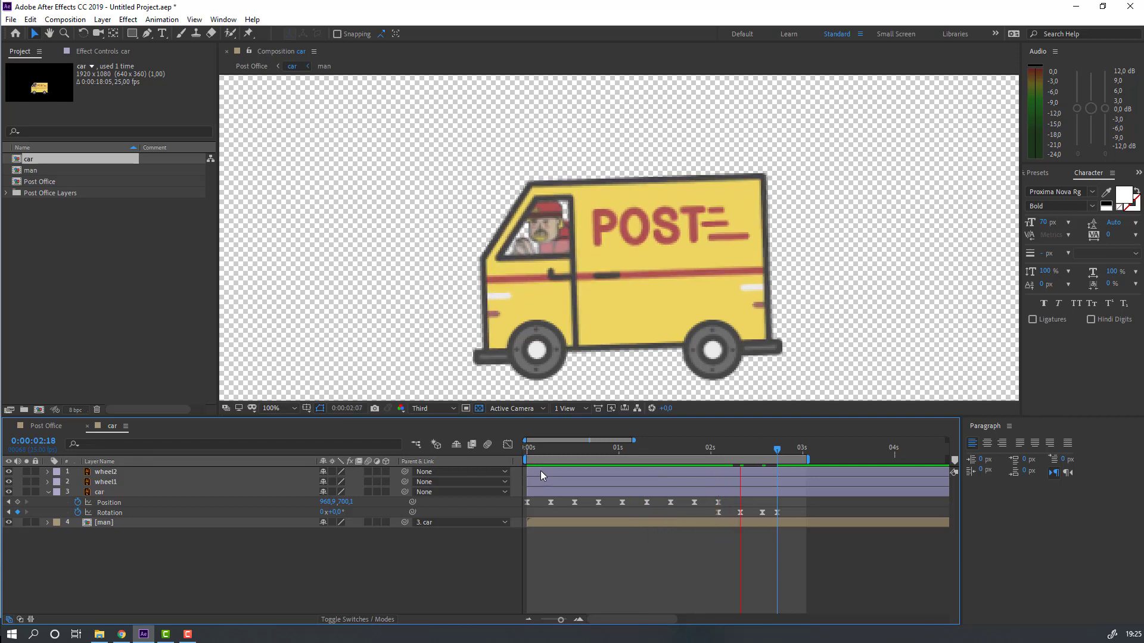
key(space)
Set the work area to about 1:05–3:15 and shift the rotation keyframes a few frames earlier
drag(792, 506, 830, 512)
drag(810, 462, 863, 463)
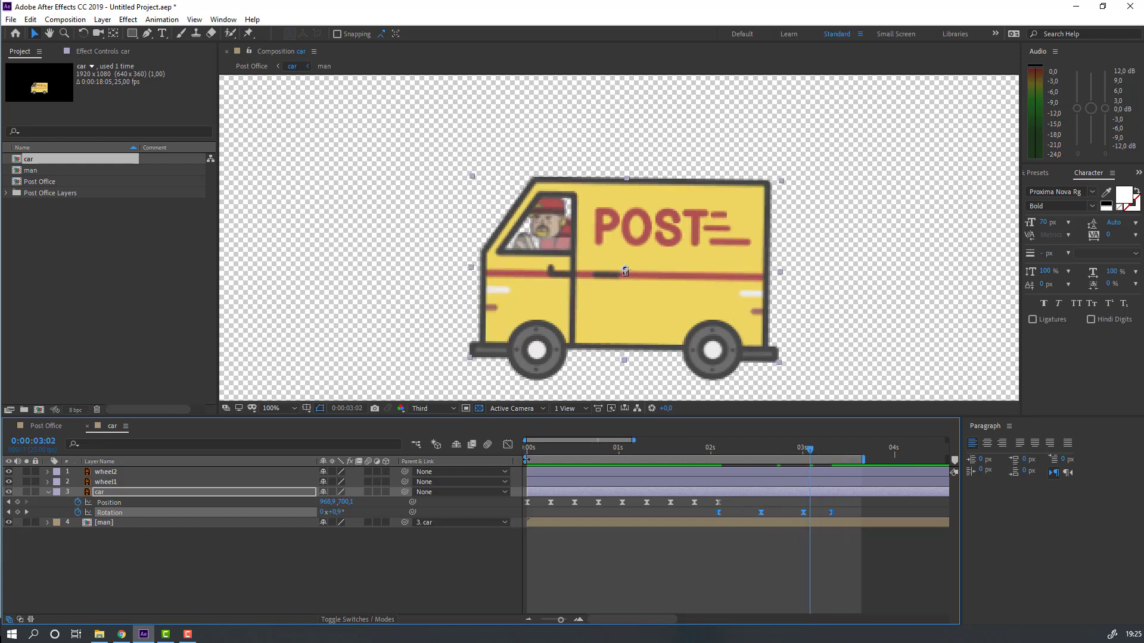
drag(526, 460, 631, 461)
key(space)
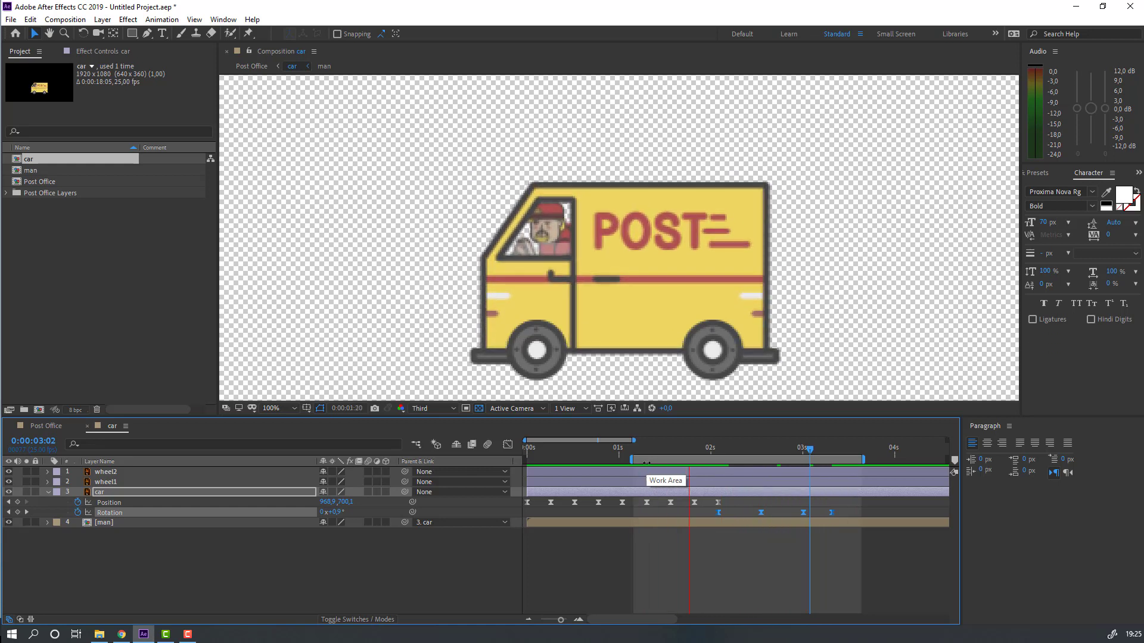
drag(839, 509, 704, 513)
key(space)
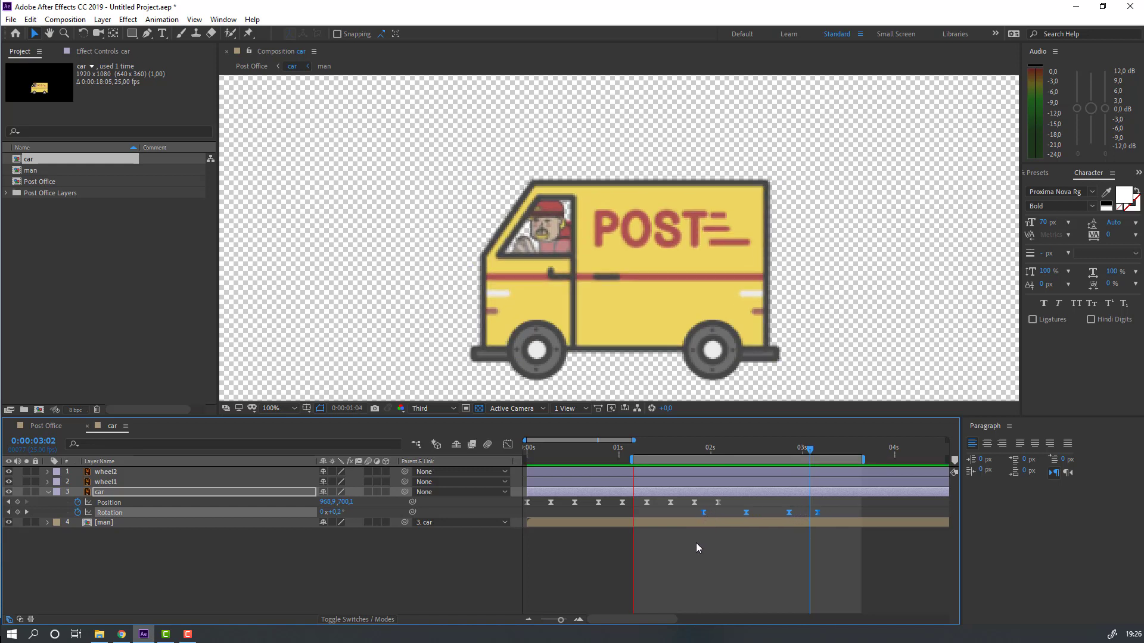
Play the Post Office scene to check the van's stop, then return to the car comp
click(48, 426)
key(space)
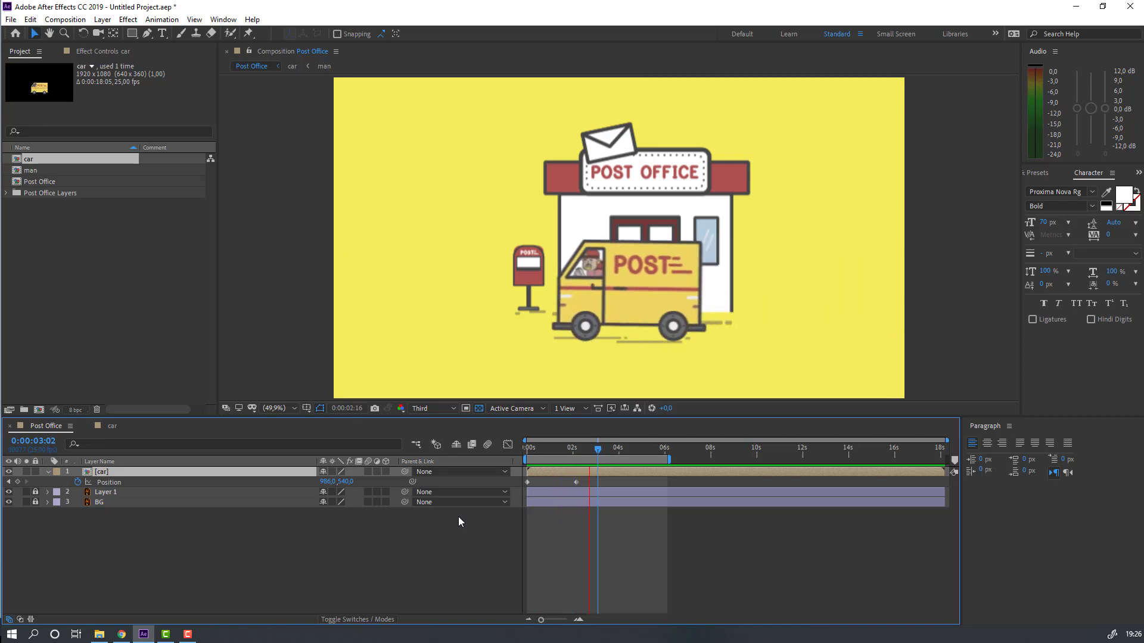
key(space)
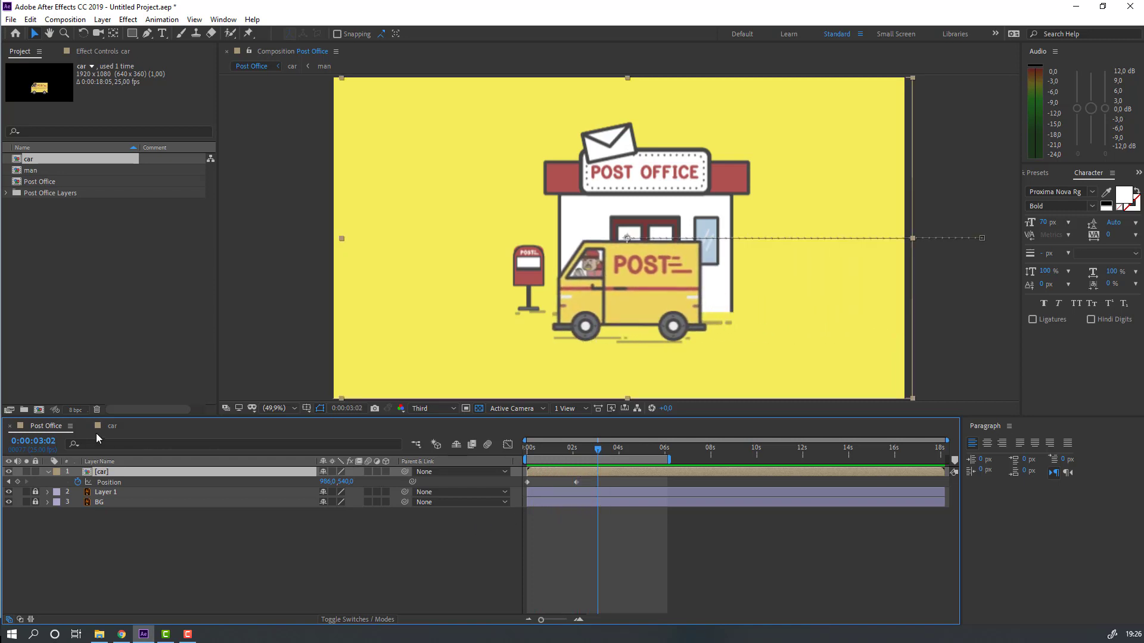
click(112, 426)
drag(599, 451, 478, 460)
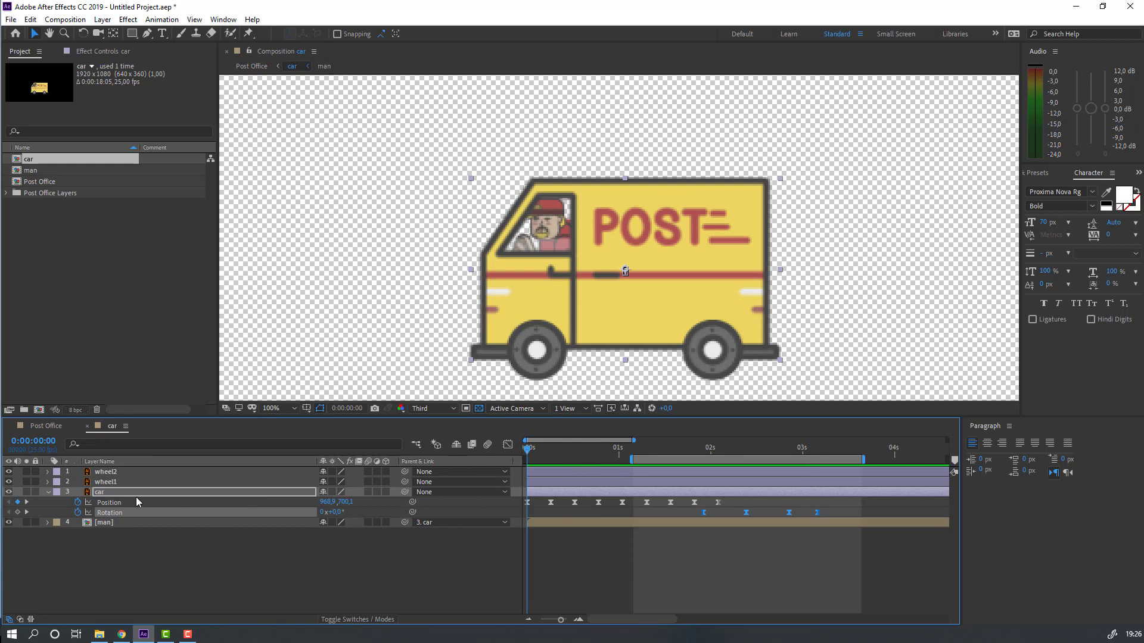
Reveal Rotation for the wheel1 and wheel2 layers and move to about 0:00:01:23
click(112, 483)
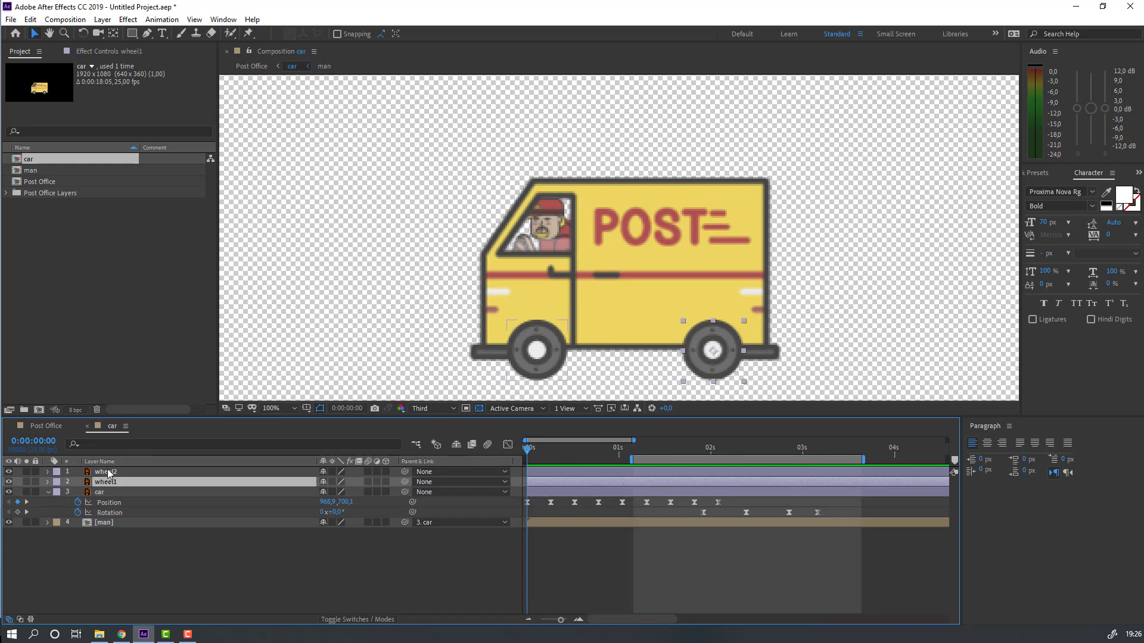
shift+click(108, 472)
key(r)
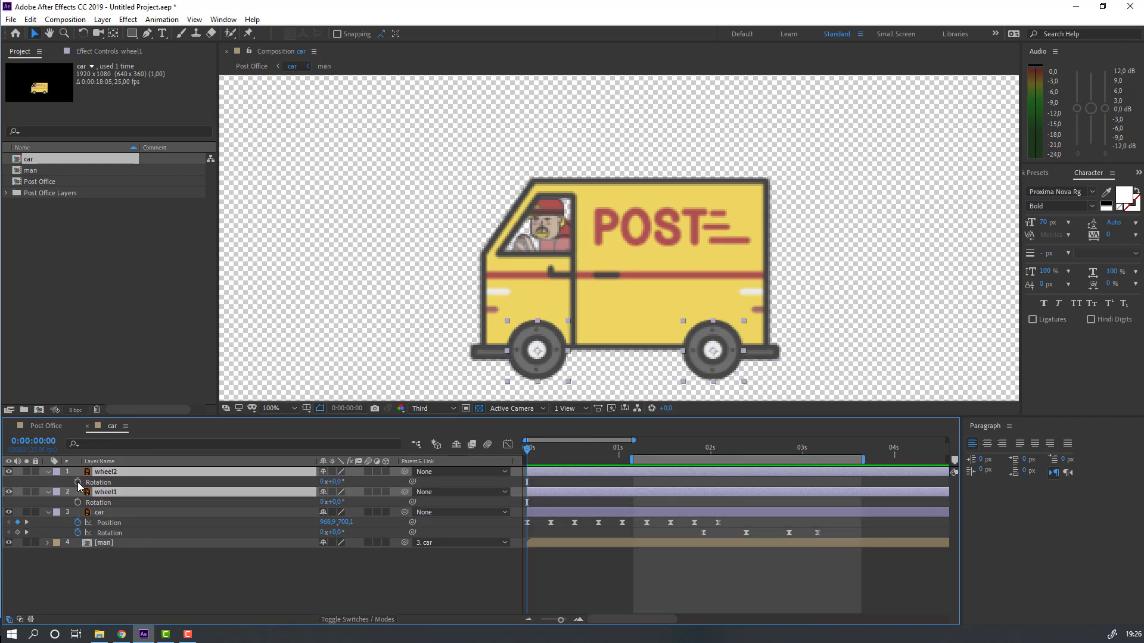
mouse_move(728, 448)
mouse_down()
mouse_move(703, 448)
mouse_move(717, 449)
mouse_up()
Set both wheels' Rotation to 90° and scrub to check them turning
click(352, 483)
click(336, 482)
text(90)
key(Return)
click(335, 503)
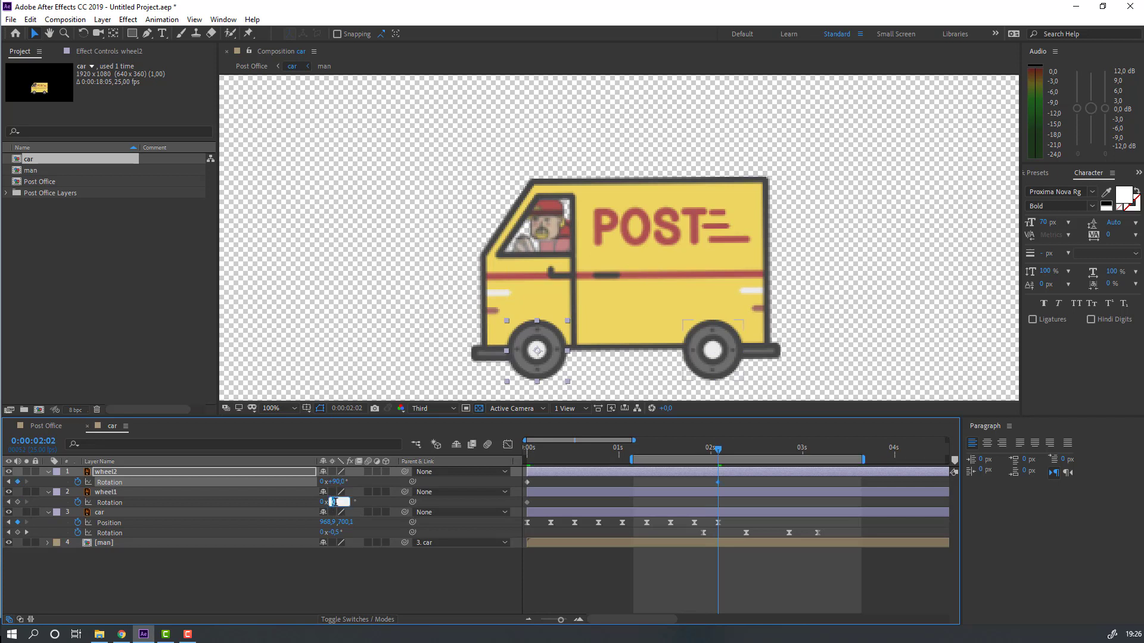
text(90)
key(Return)
drag(532, 450, 717, 453)
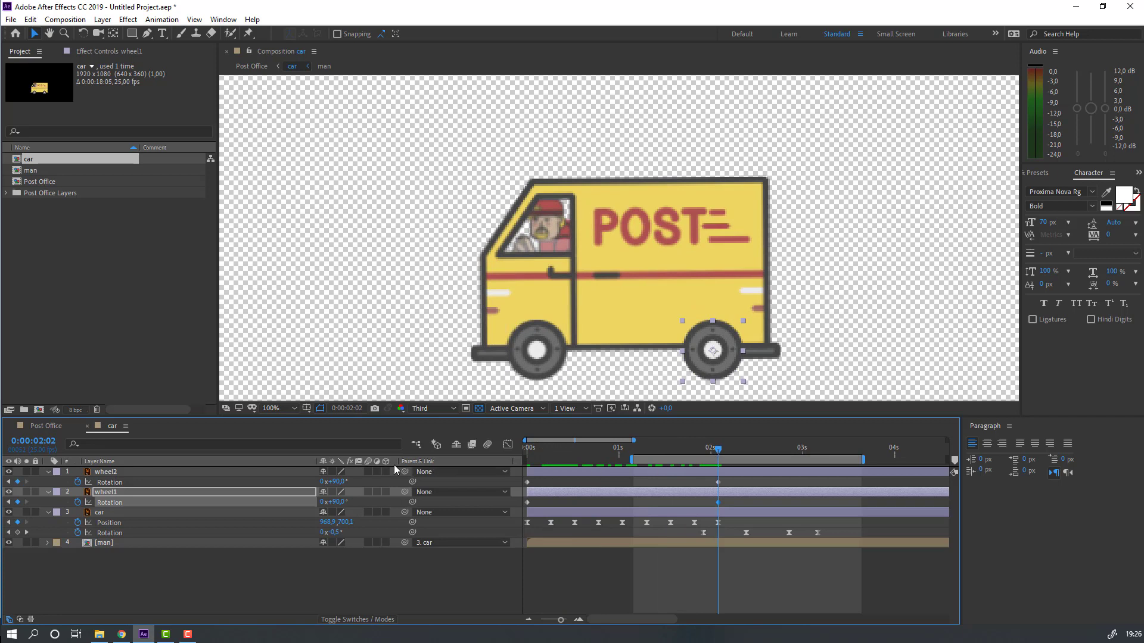
Change both wheels' Rotation to -90° and preview the wheel animation
click(340, 481)
key(Return)
click(337, 502)
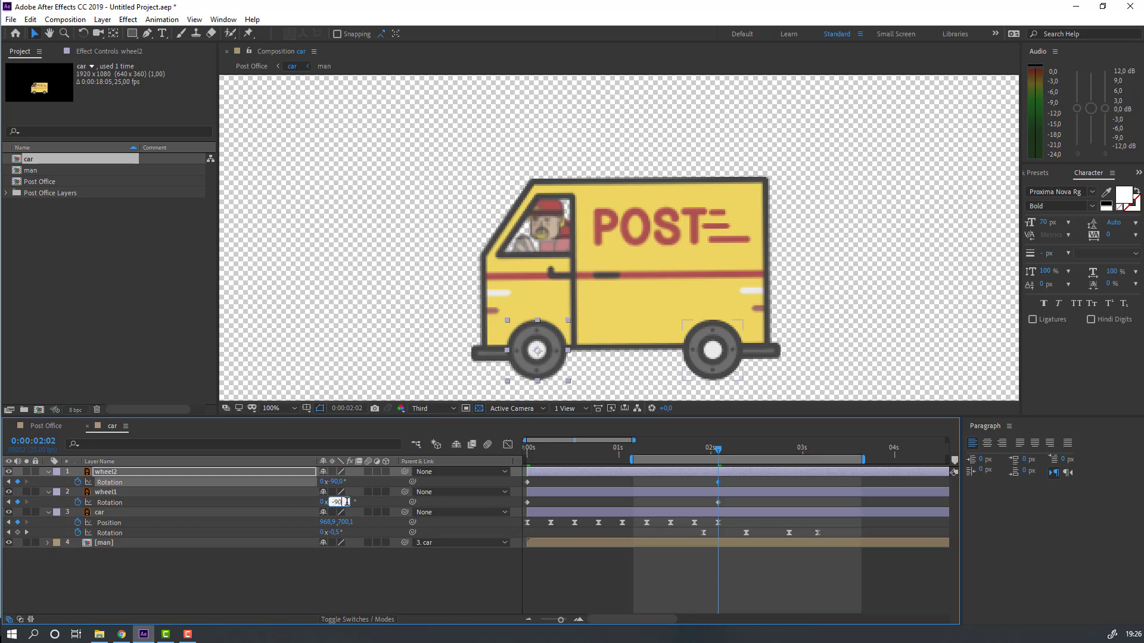
text(-90)
key(Return)
key(space)
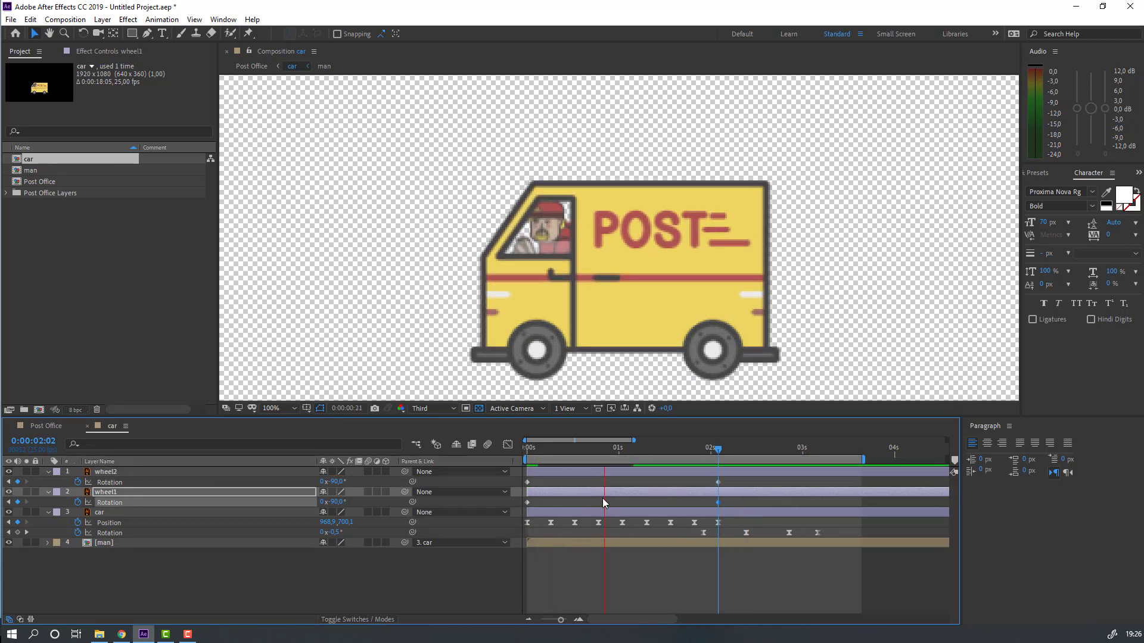
key(space)
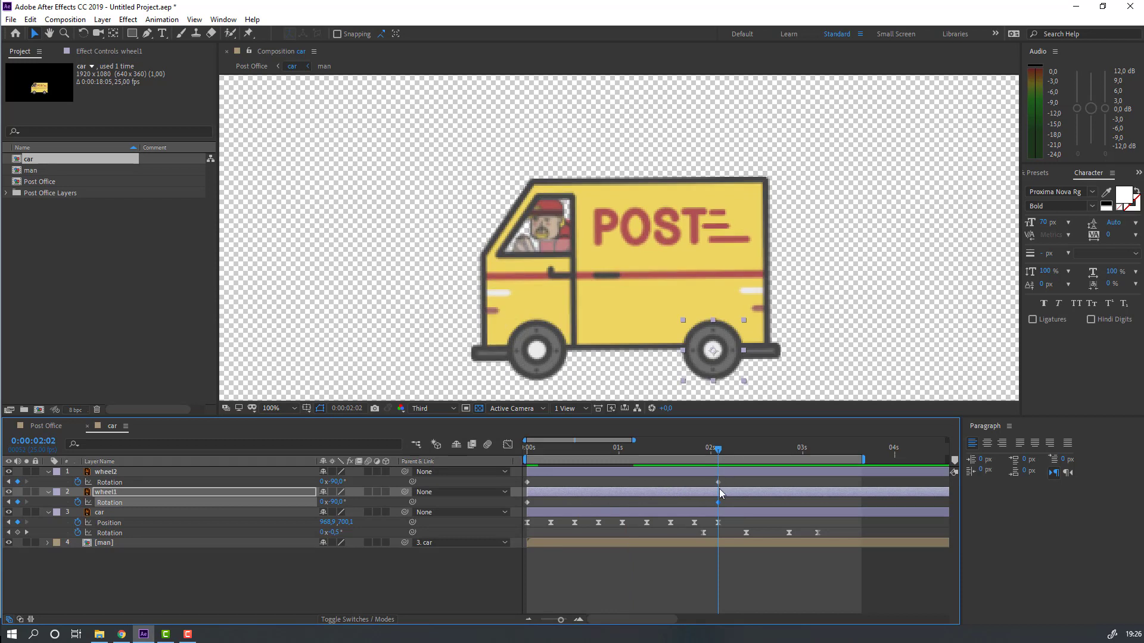
Change both wheels' revolution count to 5
click(322, 482)
text(5)
key(Tab)
key(Tab)
text(5)
key(Return)
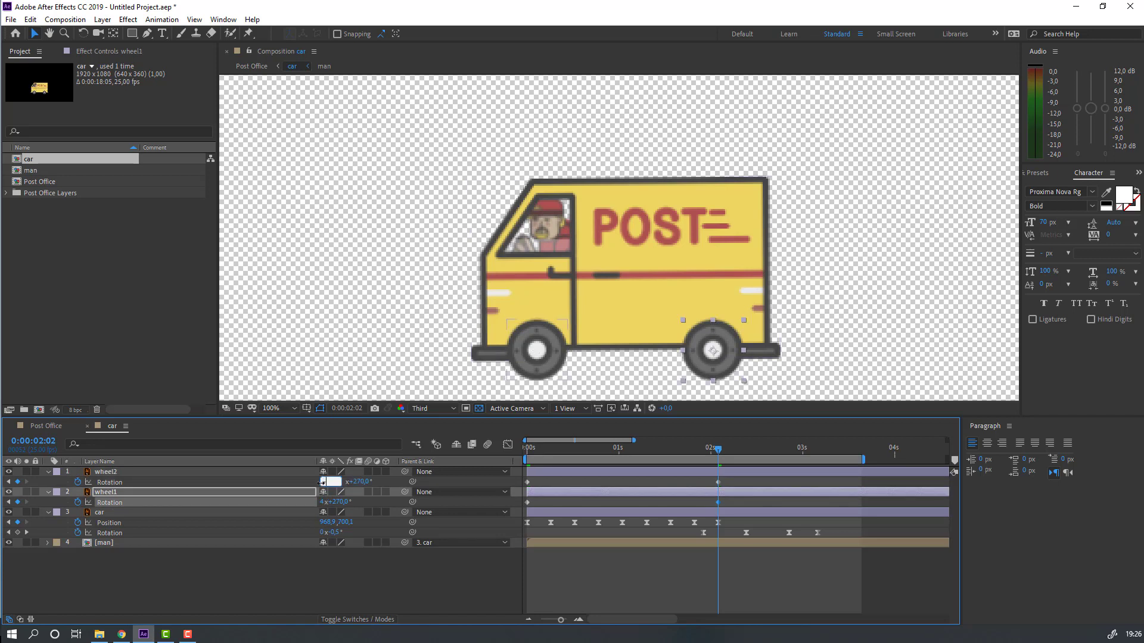
Set both wheels to -3x-90° rotation, preview, then play the Post Office scene
text(-4)
key(Return)
click(323, 502)
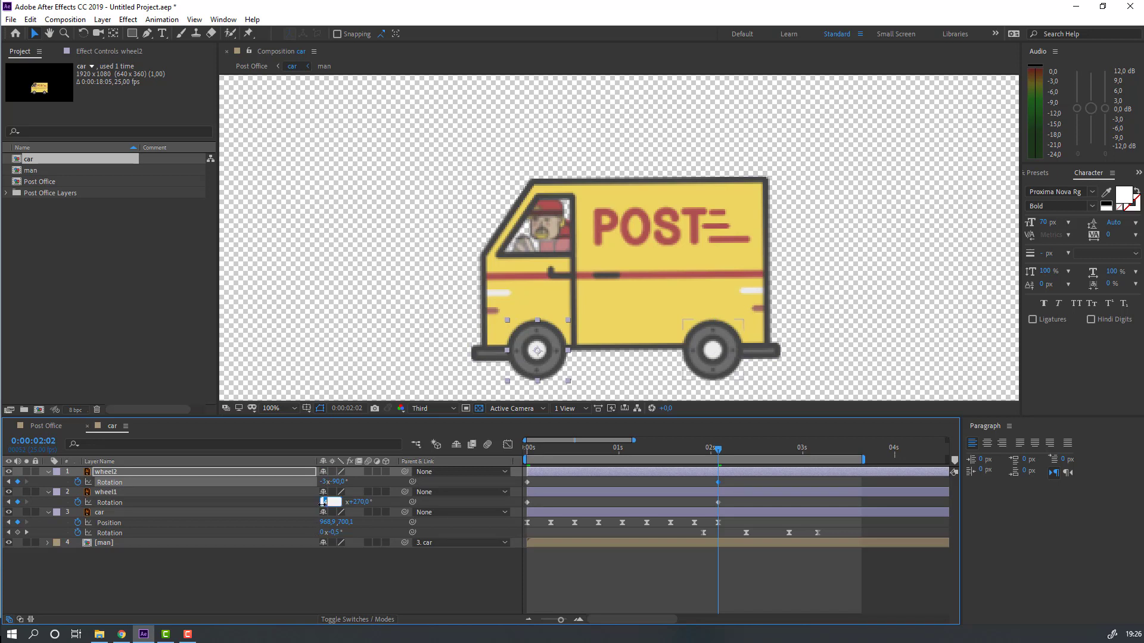
text(-4)
key(Return)
key(space)
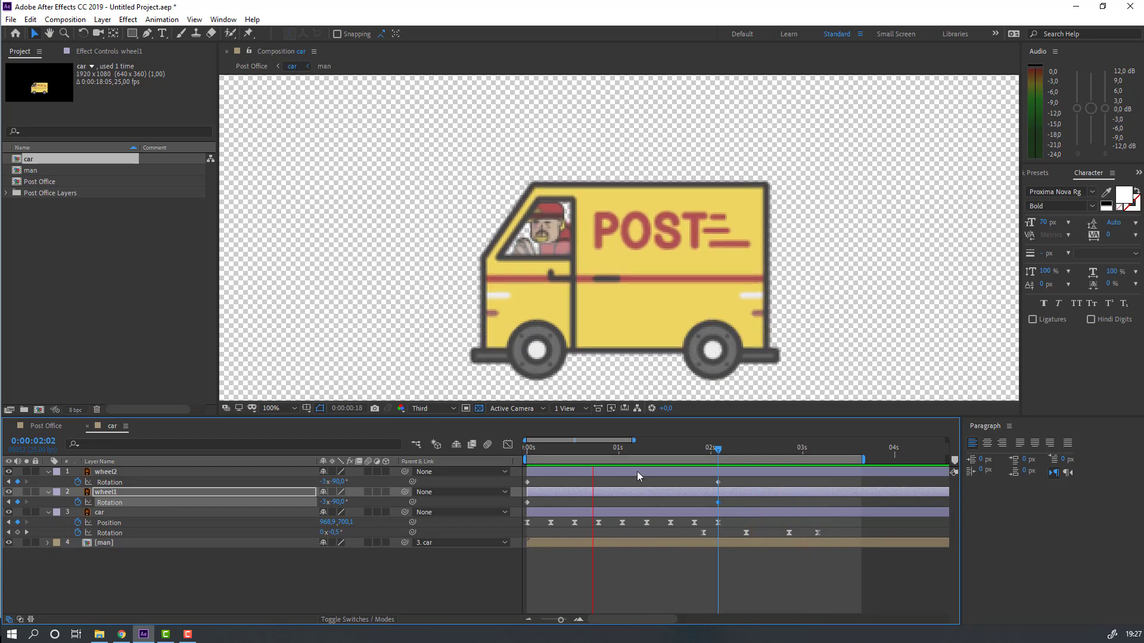
key(space)
click(46, 426)
key(space)
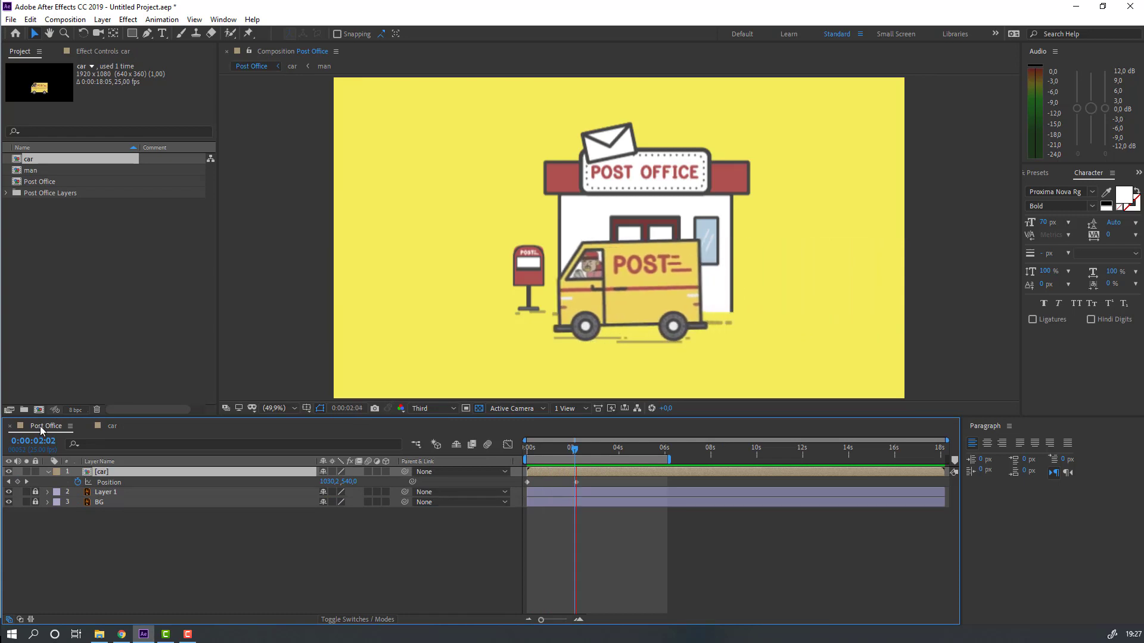
Apply Easy Ease to the van's 2-second Position keyframe and play it back
key(space)
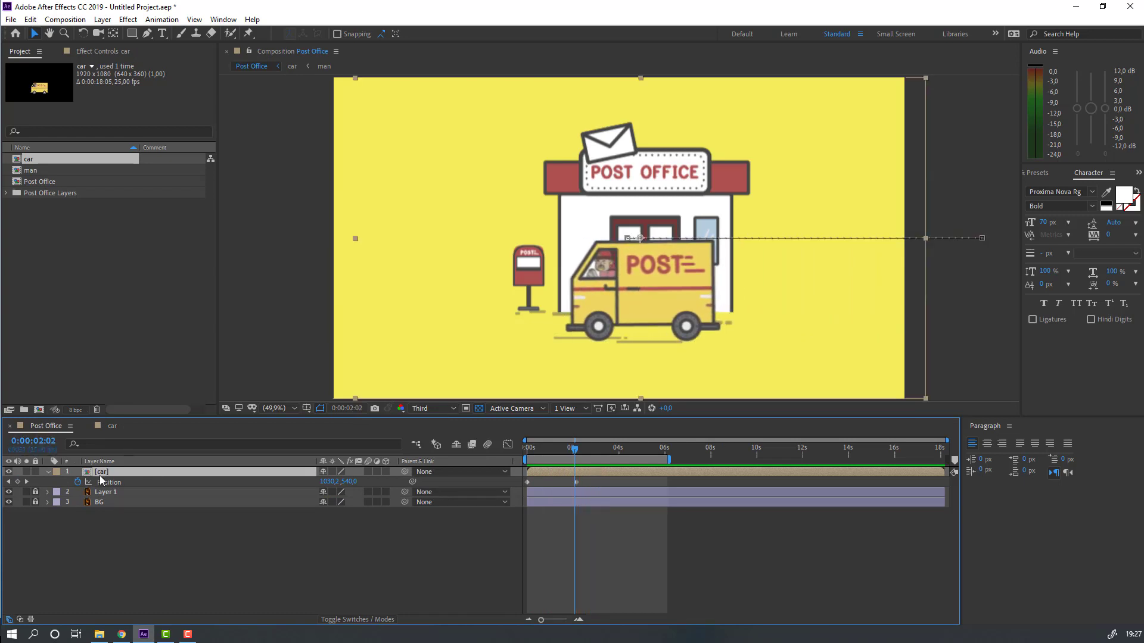
click(577, 486)
right_click(576, 483)
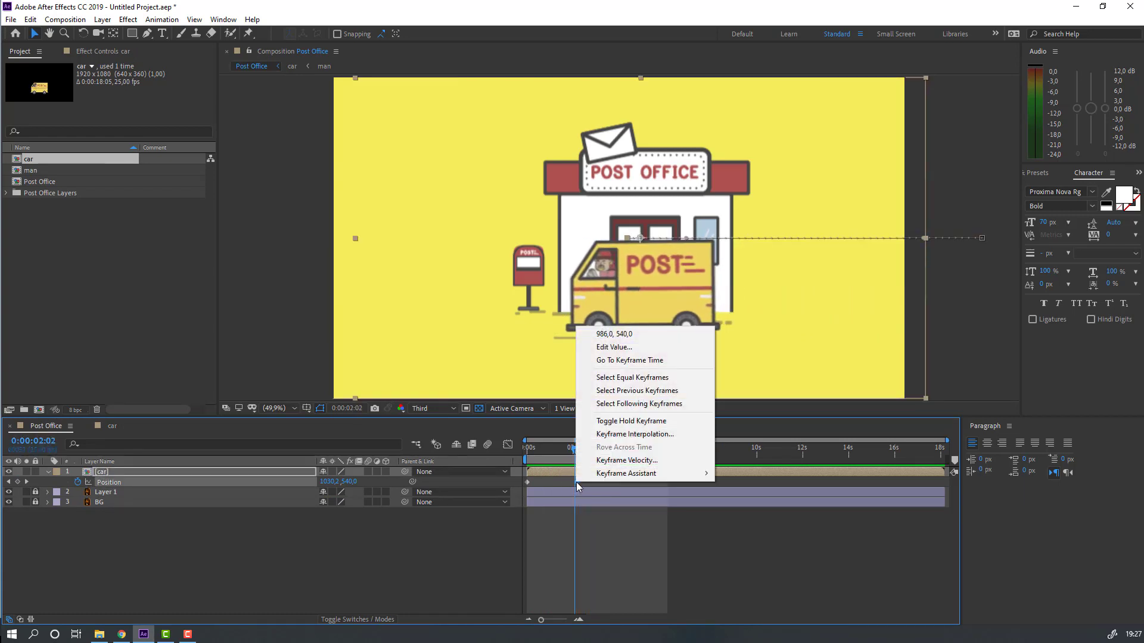
mouse_move(660, 477)
click(748, 513)
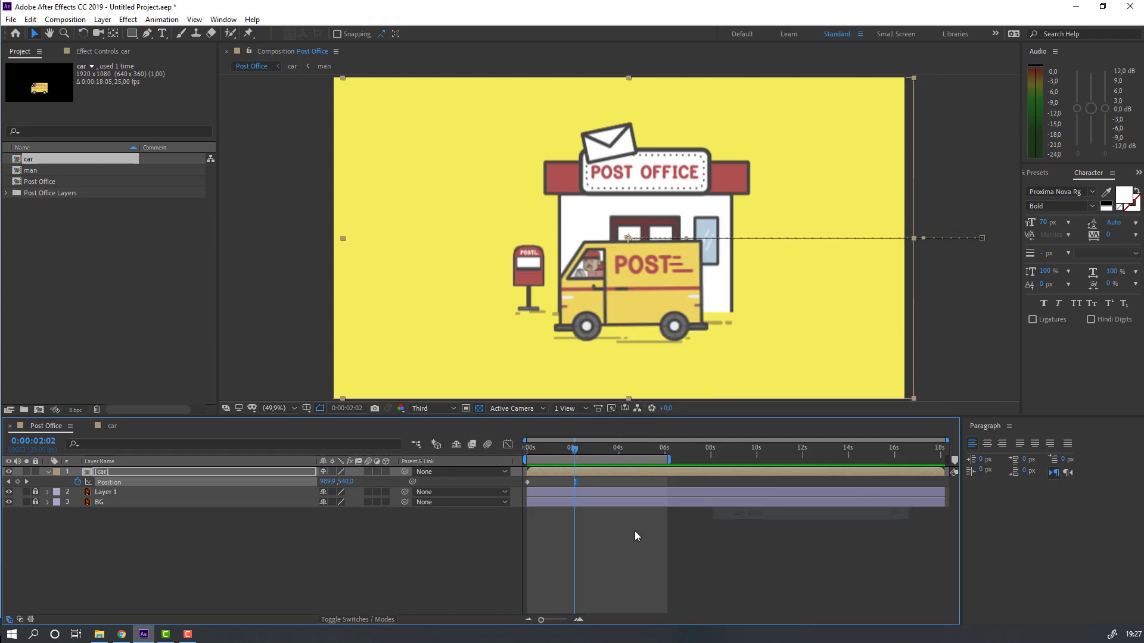
key(space)
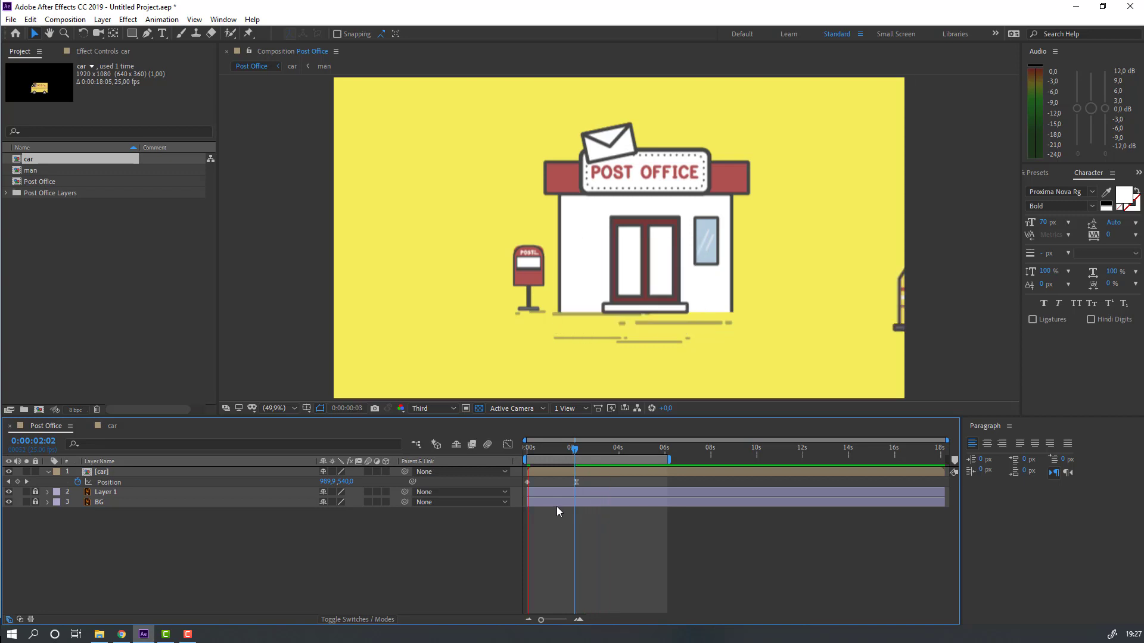
scroll(541, 352, down, 2)
scroll(540, 352, up, 2)
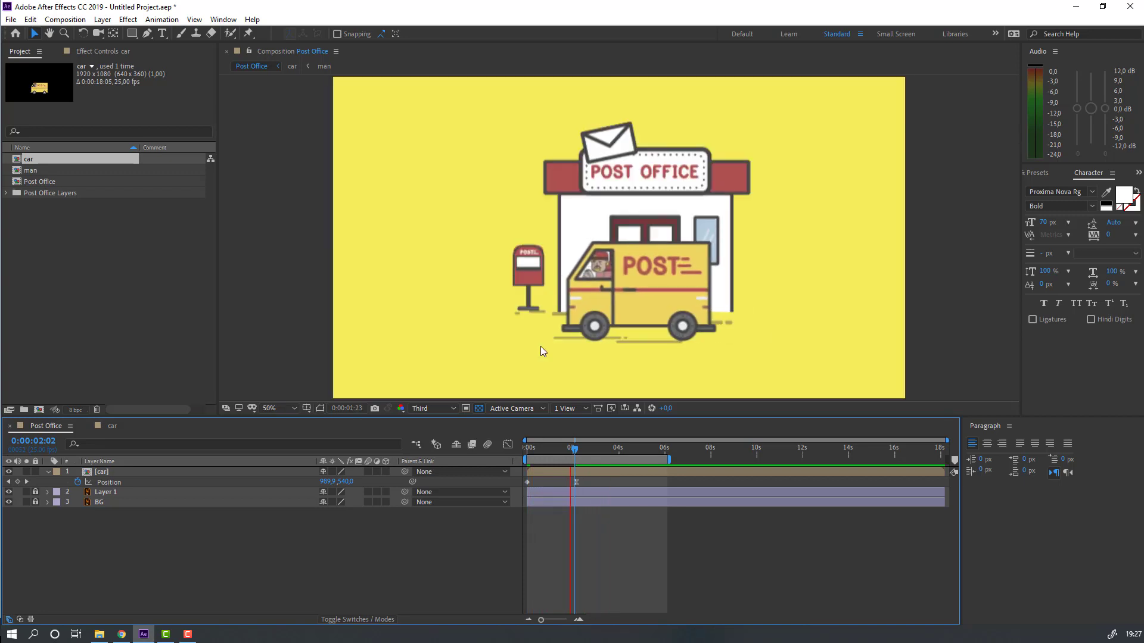
Add van Position keyframes at 0:00:04:08 and 0:00:04:15, nudging it to X 1006
drag(593, 452, 618, 452)
key(Page_Down)
key(Page_Down)
key(Page_Down)
key(Page_Down)
key(Page_Down)
key(Page_Down)
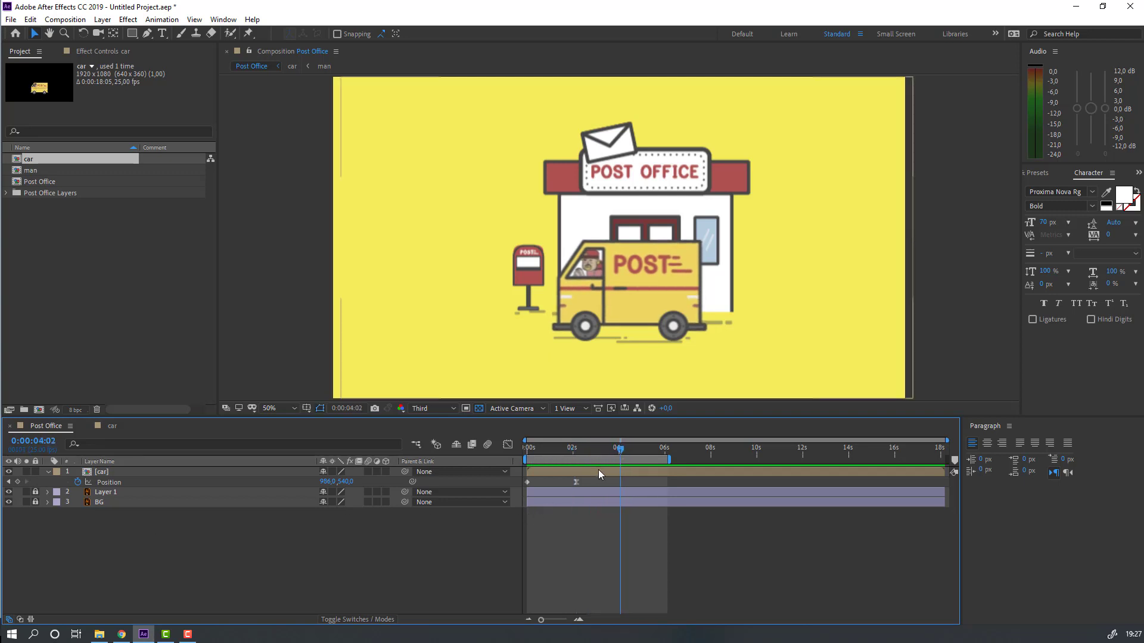
click(17, 482)
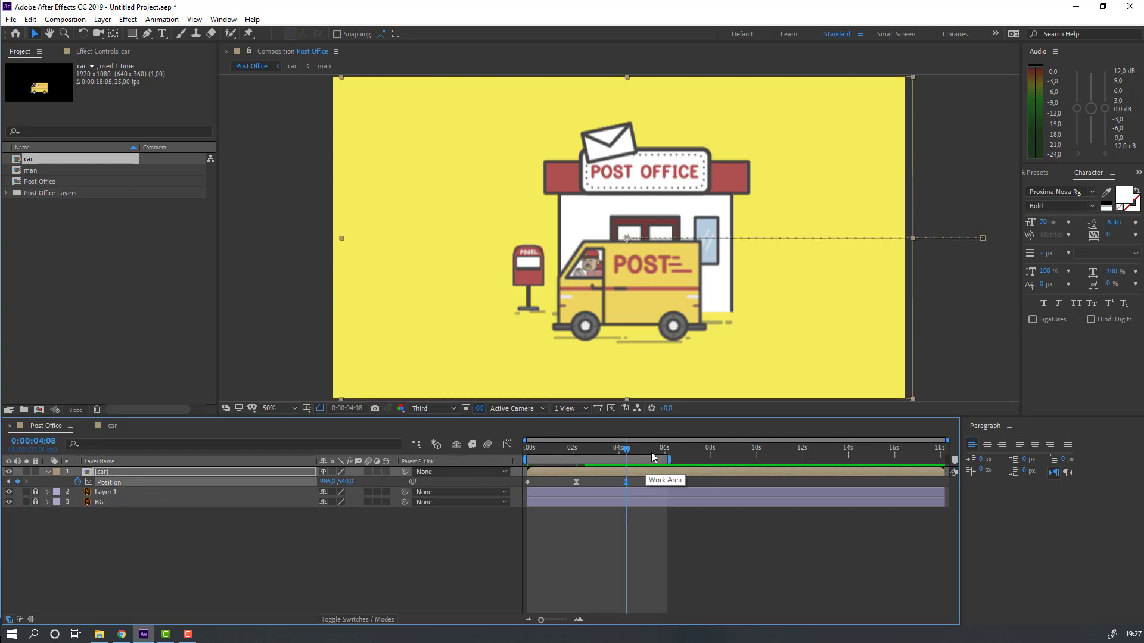
drag(628, 452, 632, 453)
drag(324, 481, 342, 496)
Move the van off frame left at 6 seconds, preview it, and select the 4-second keyframes
click(664, 450)
drag(331, 483, 107, 484)
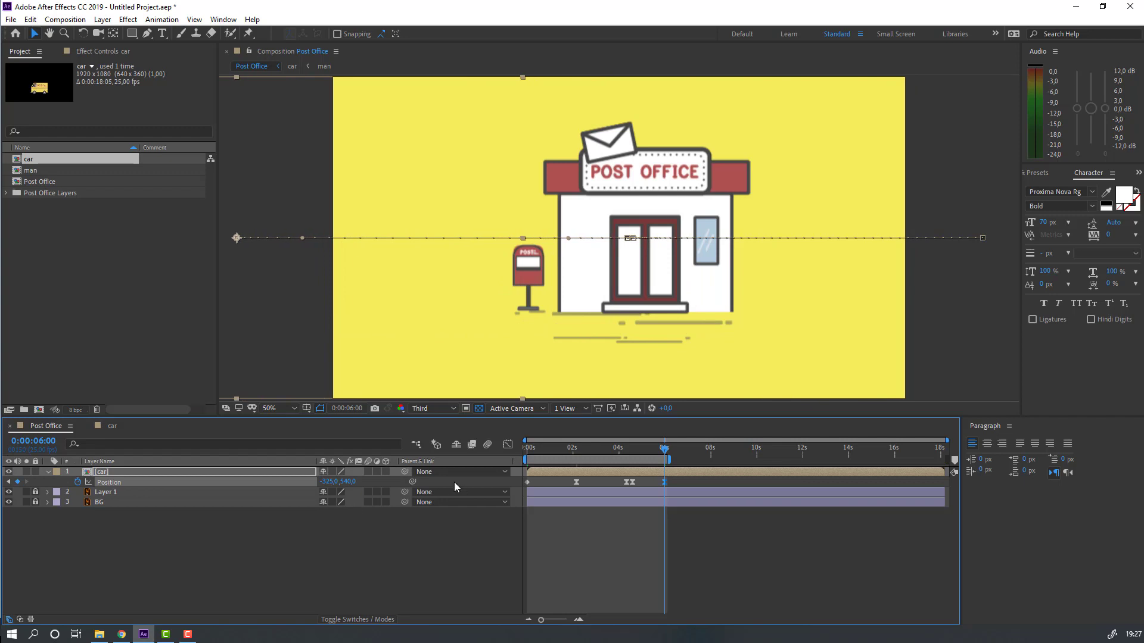
drag(577, 451, 620, 451)
key(space)
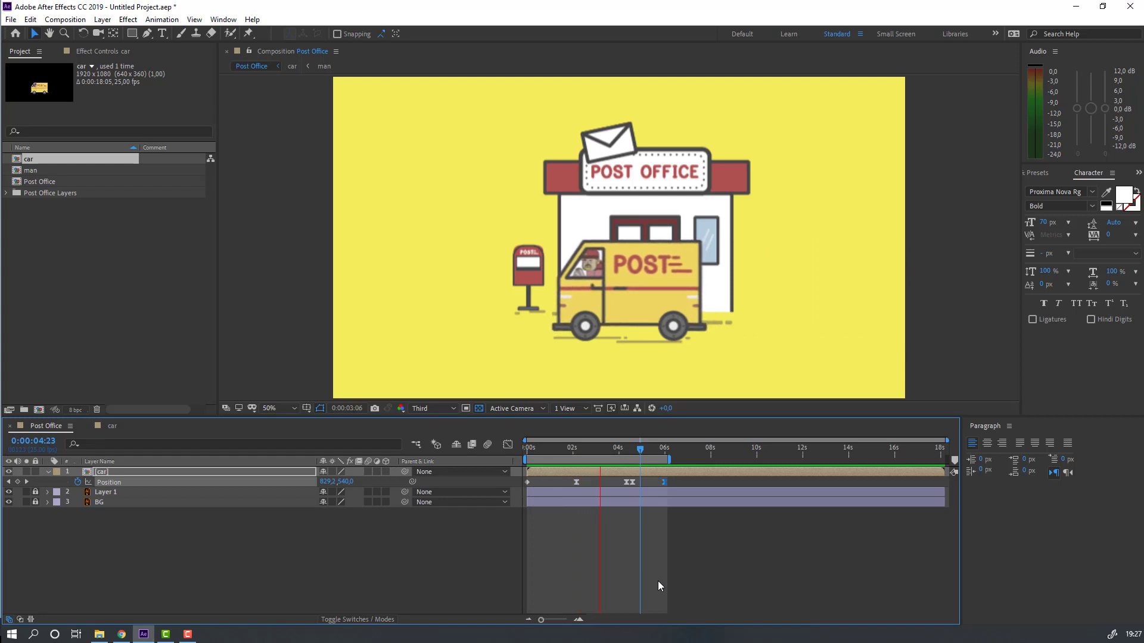
drag(680, 480, 608, 490)
Set the 4-second Position keyframes' spatial interpolation to Linear
right_click(629, 483)
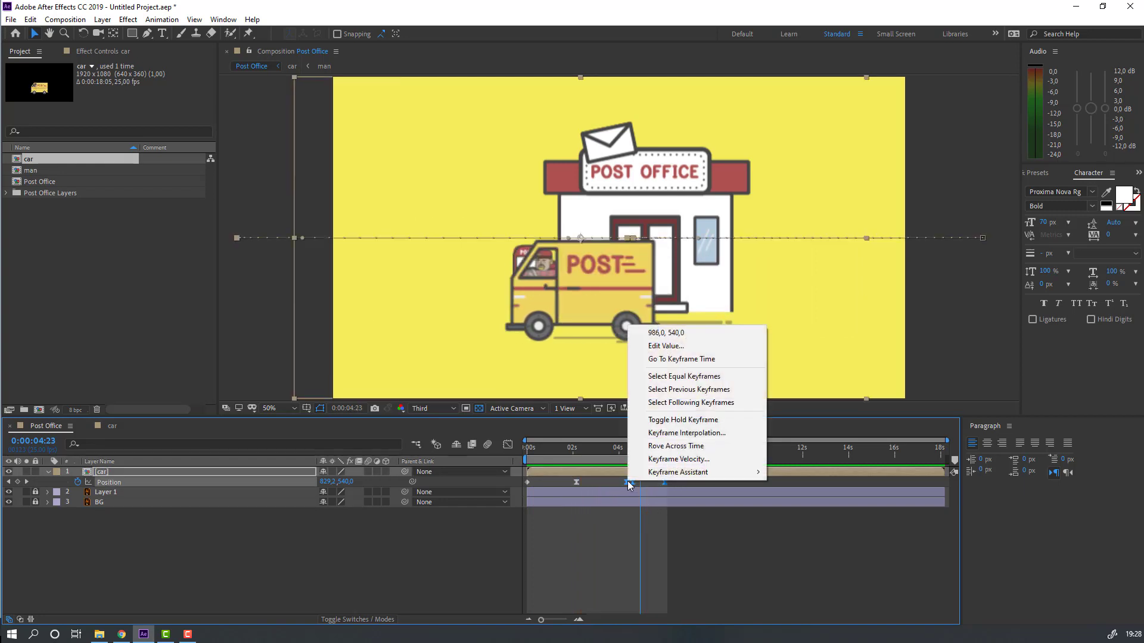
click(701, 436)
click(360, 281)
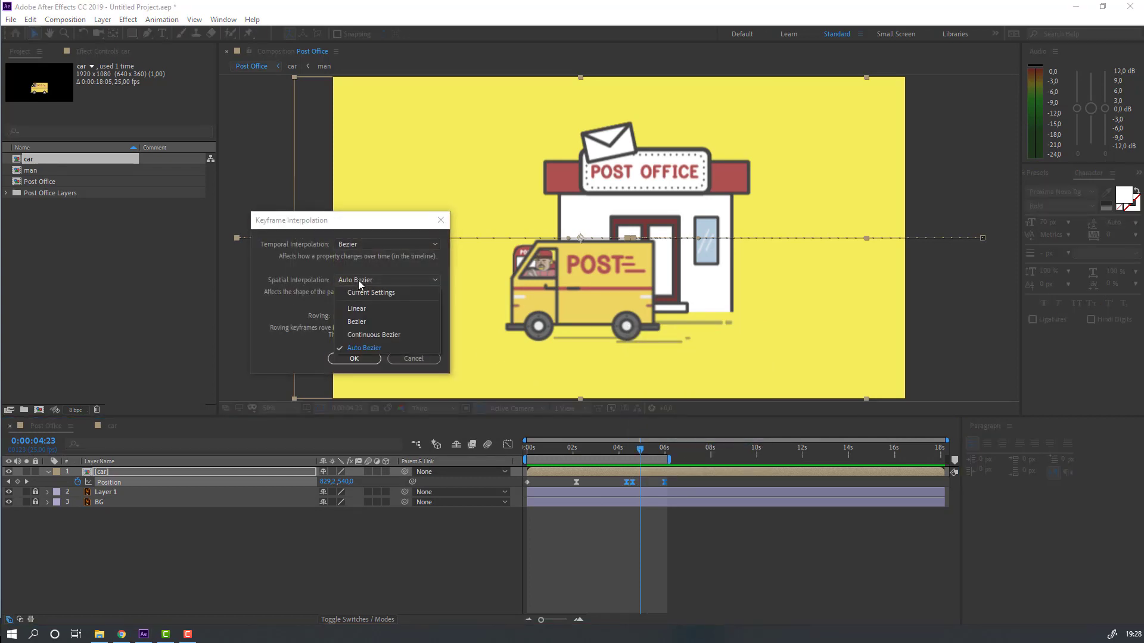
click(364, 311)
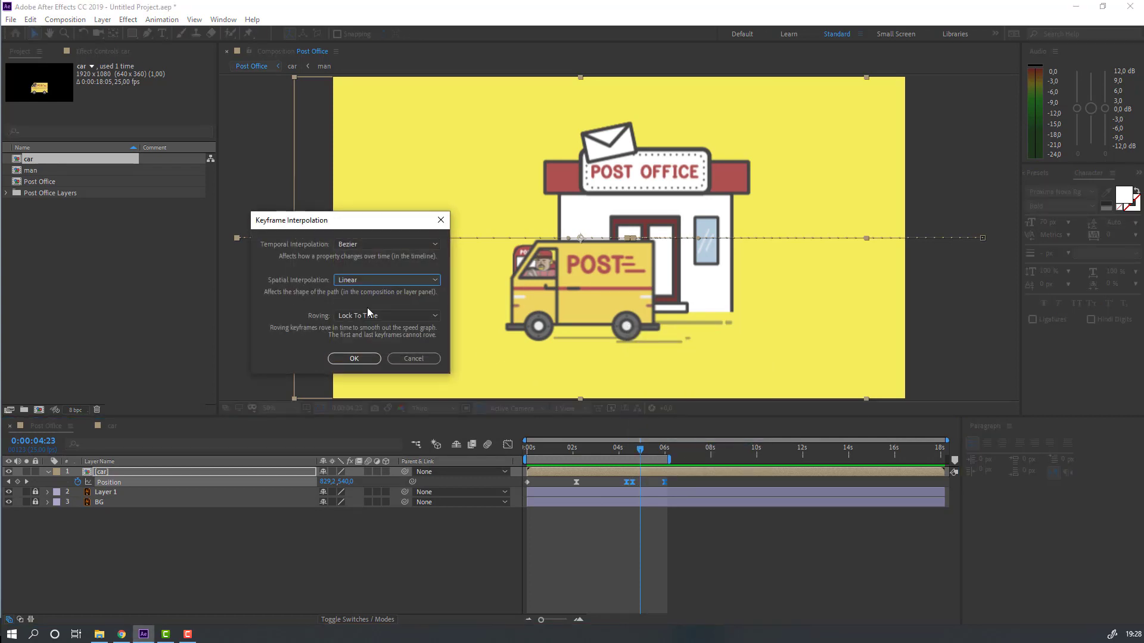
click(354, 359)
Start the work area at about 3 seconds and preview the stop section
drag(527, 459, 595, 459)
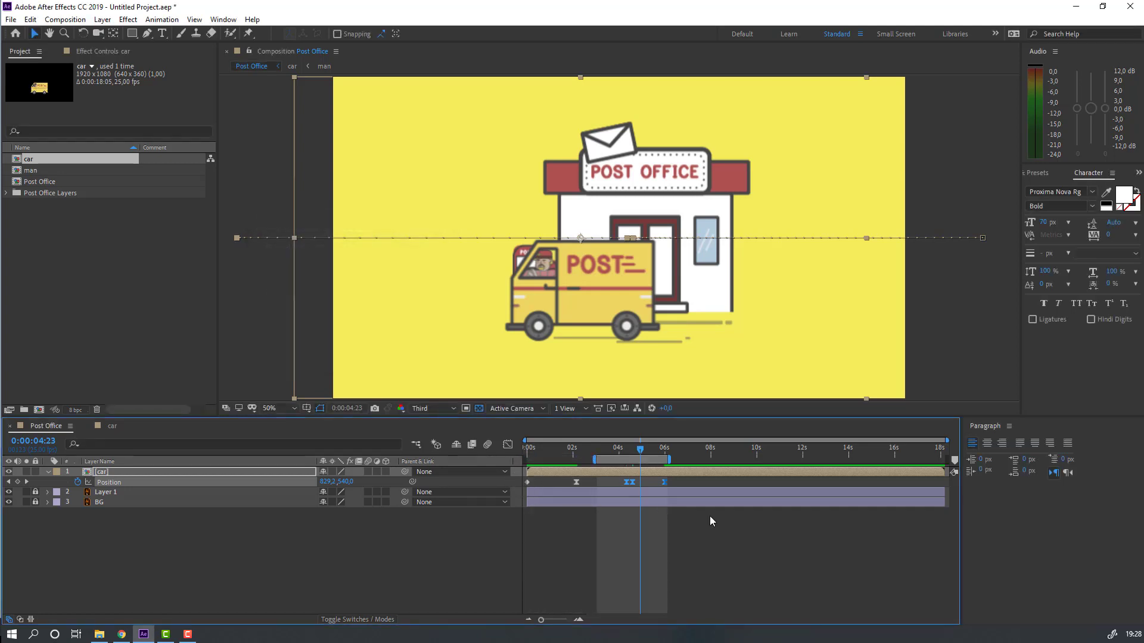
click(710, 516)
key(space)
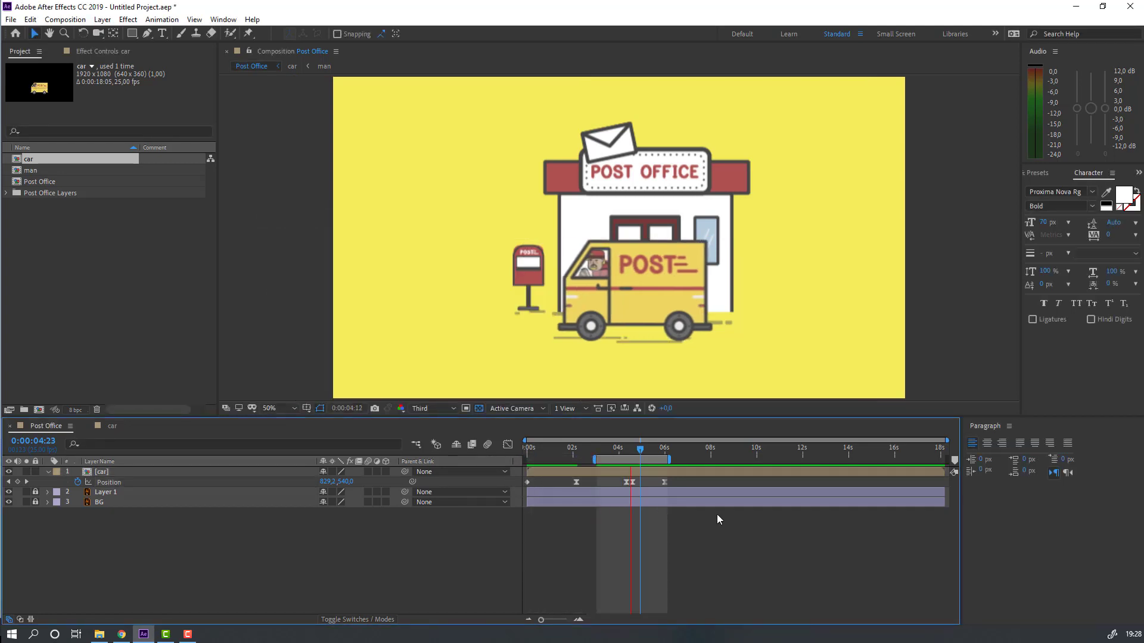
key(space)
key(F10)
click(719, 532)
key(space)
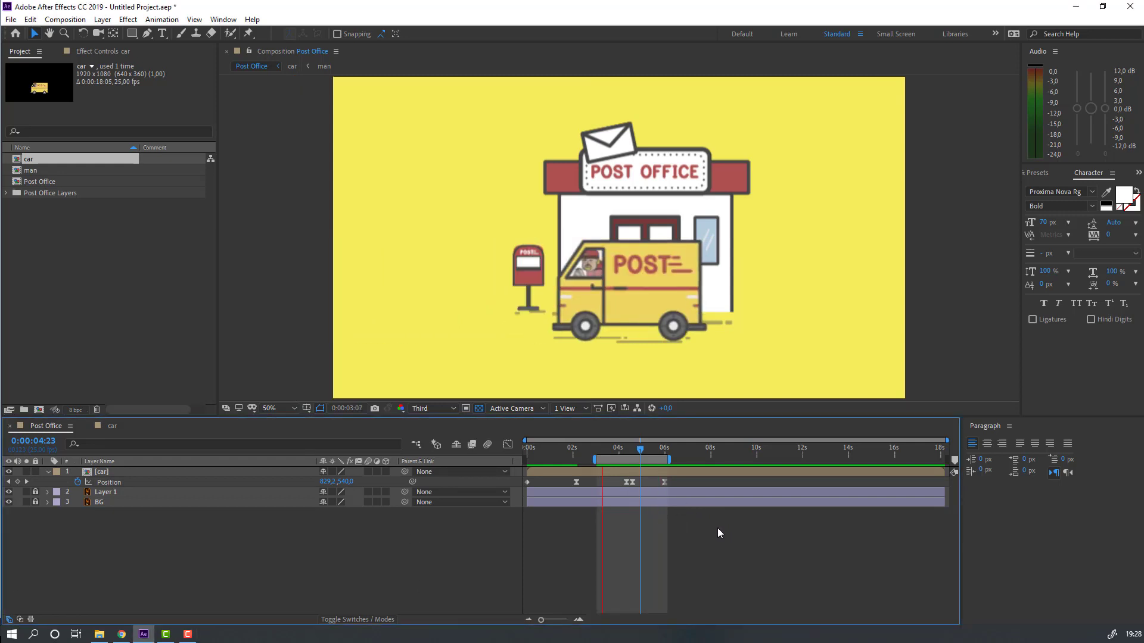
key(space)
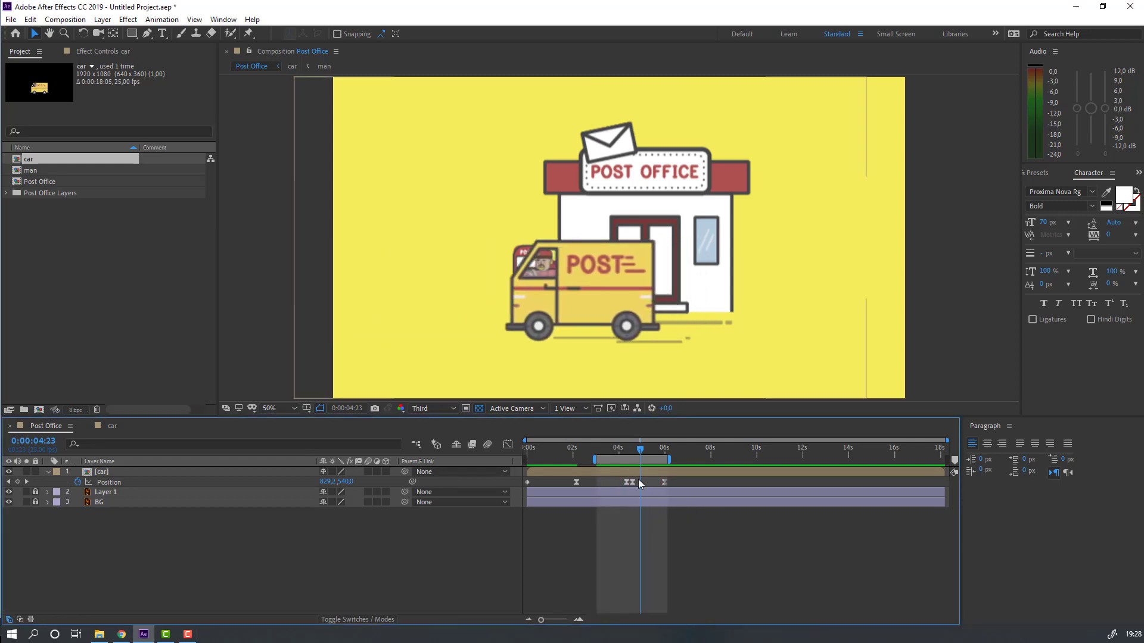
Shift the creep-forward keyframe slightly later, preview, and open the car composition at 0:00:04:08
click(633, 483)
drag(633, 486, 635, 484)
key(space)
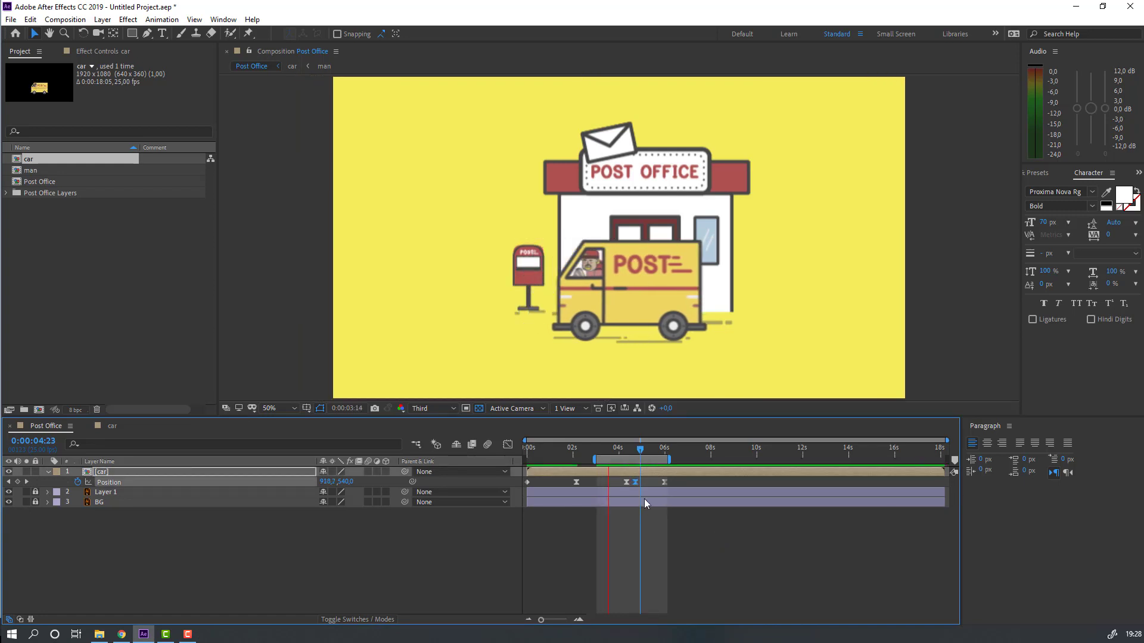
click(624, 449)
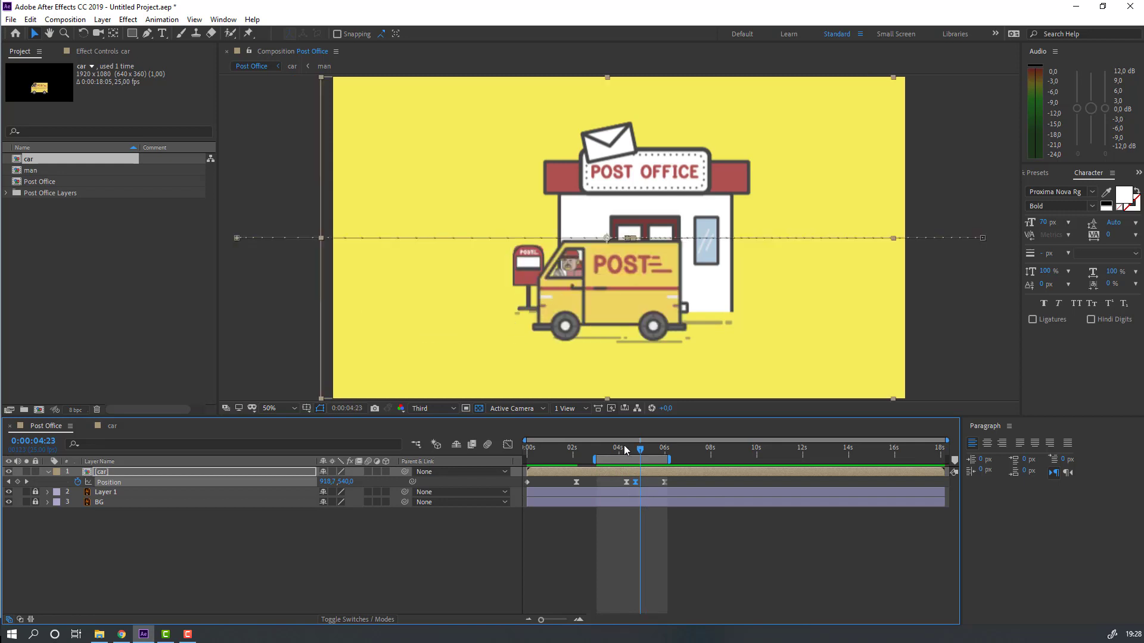
drag(624, 452, 626, 453)
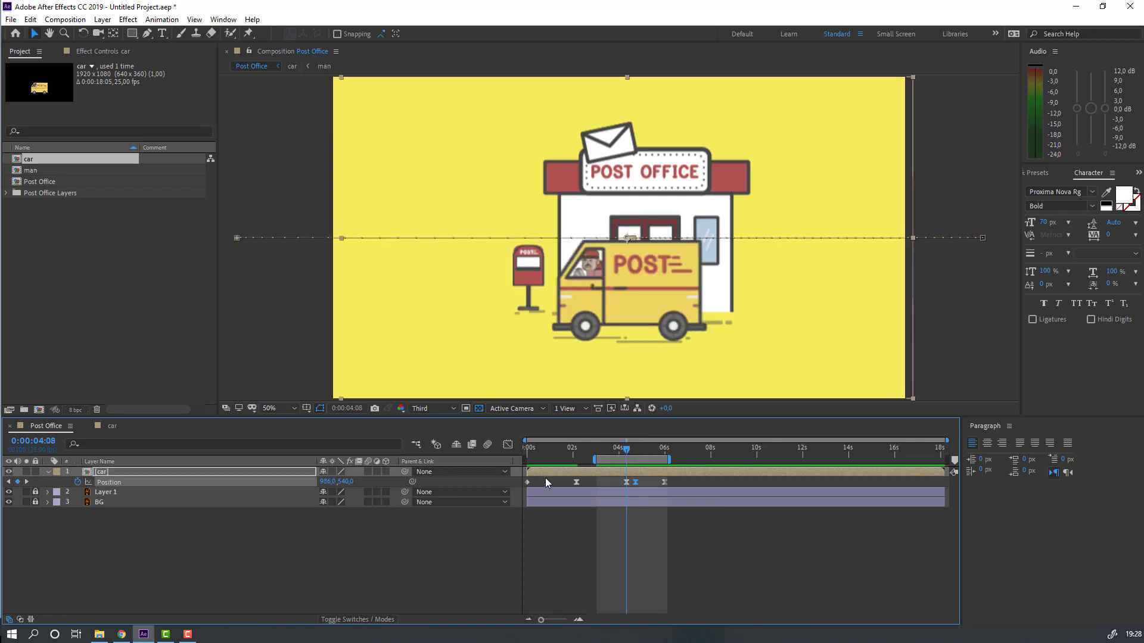
double_click(99, 473)
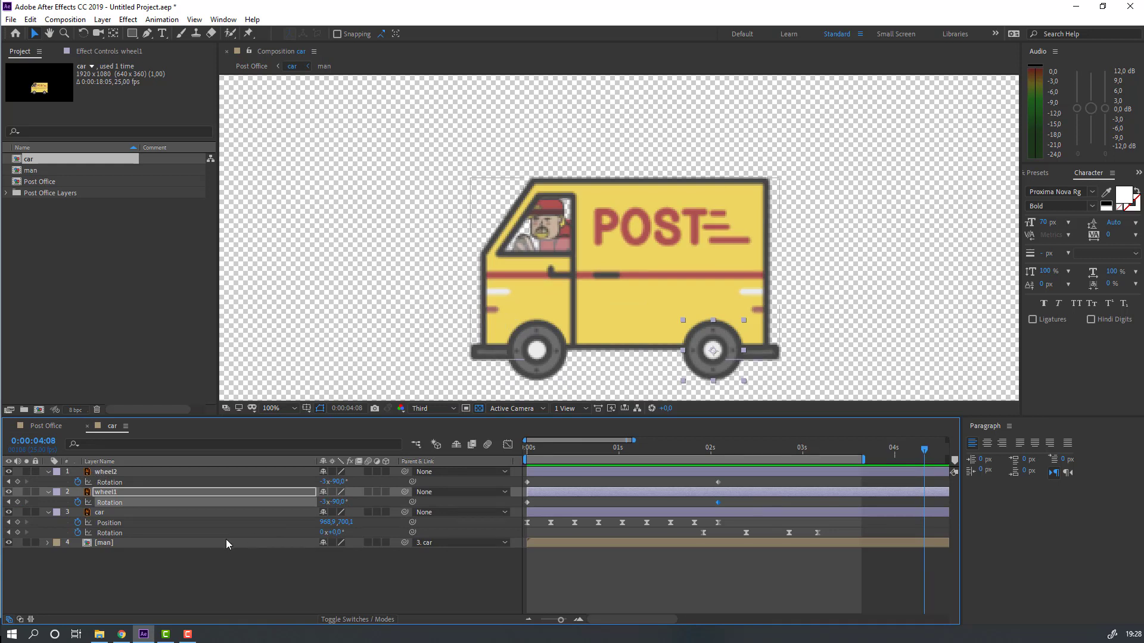
Add a Rotation keyframe for the car body layer and move to 0:00:04:17
click(104, 514)
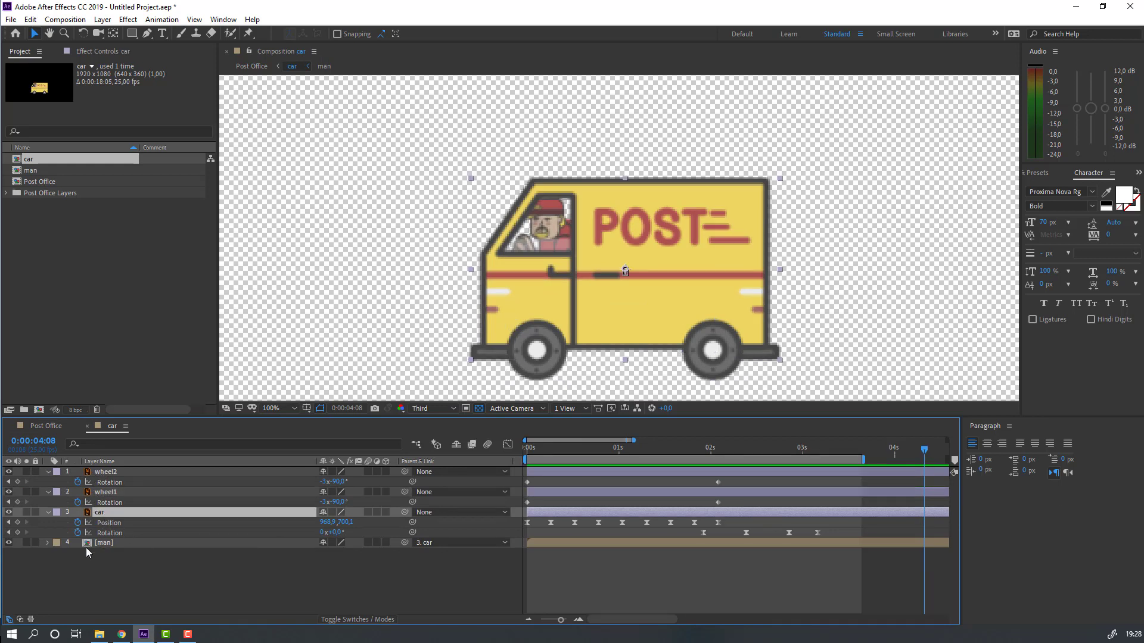
click(18, 533)
scroll(916, 537, right, 3)
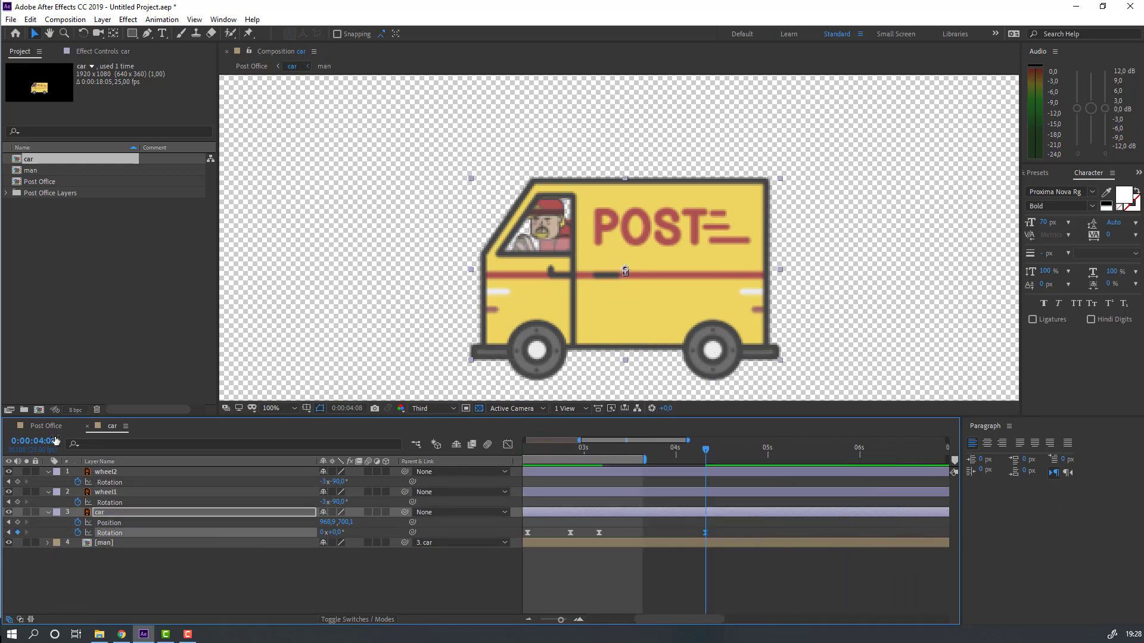
click(36, 426)
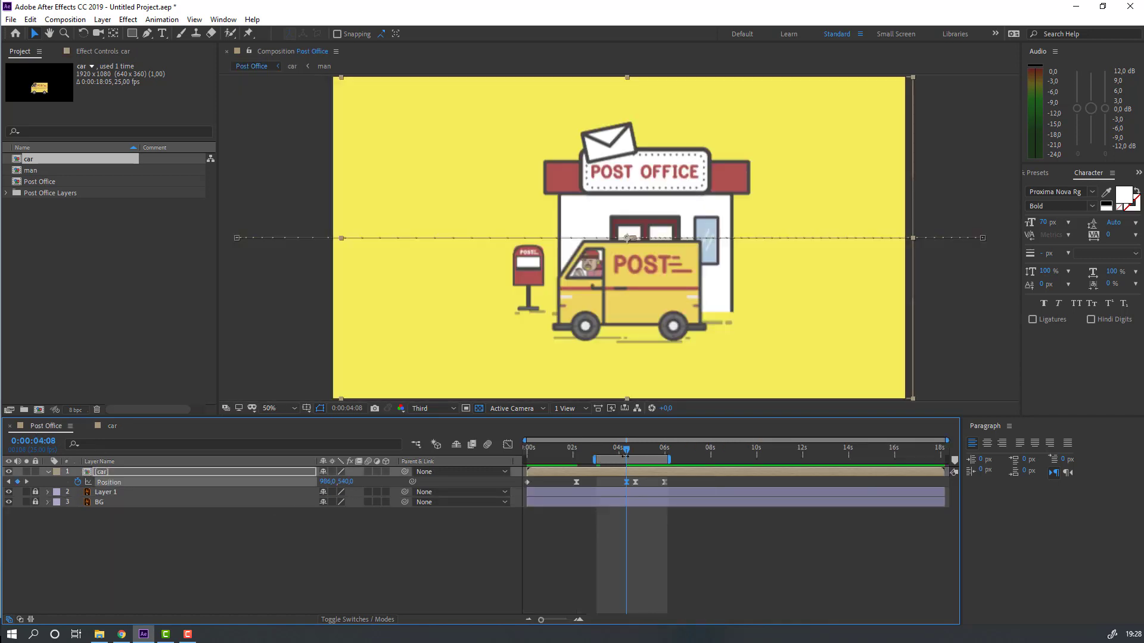
drag(627, 453, 637, 454)
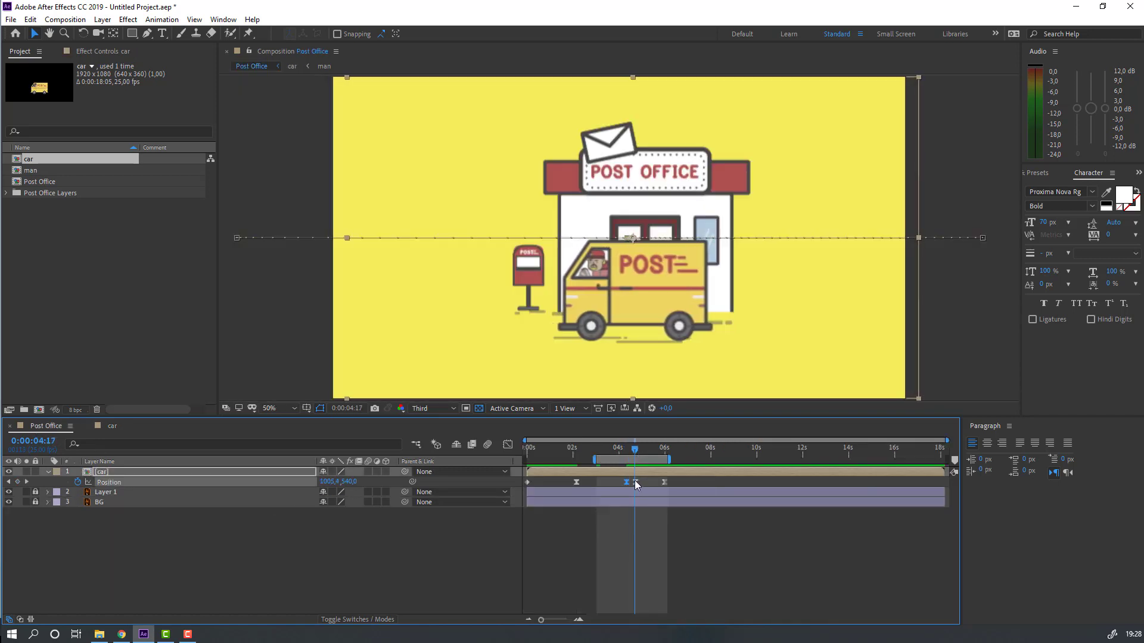
click(110, 426)
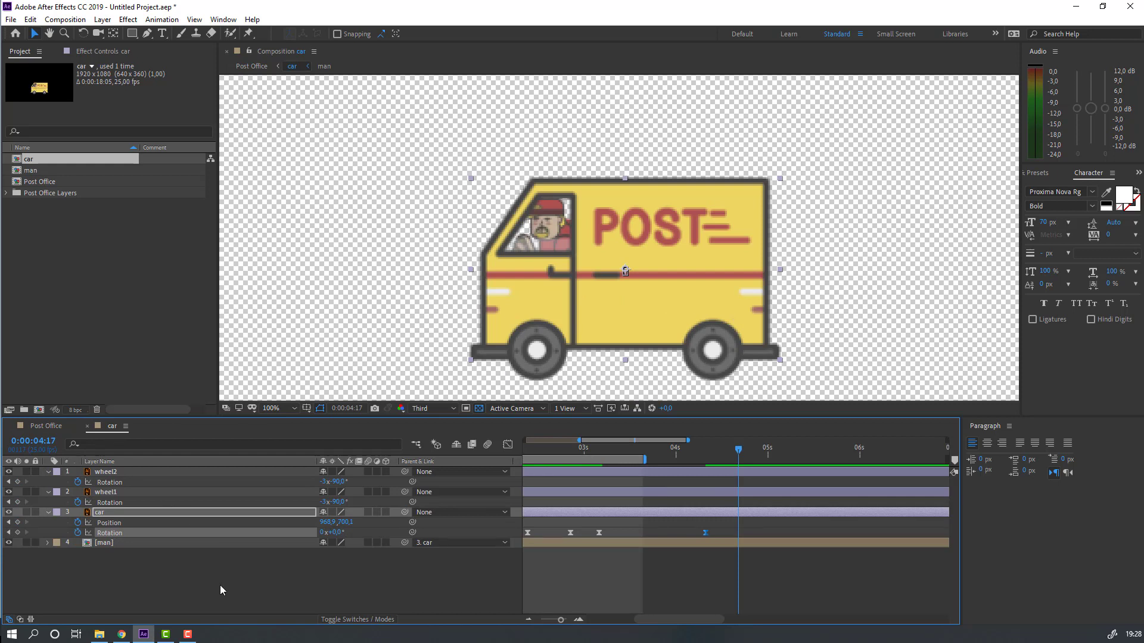
Tilt the car body to 2° at 0:00:04:17, then move to about 0:00:04:22
click(337, 533)
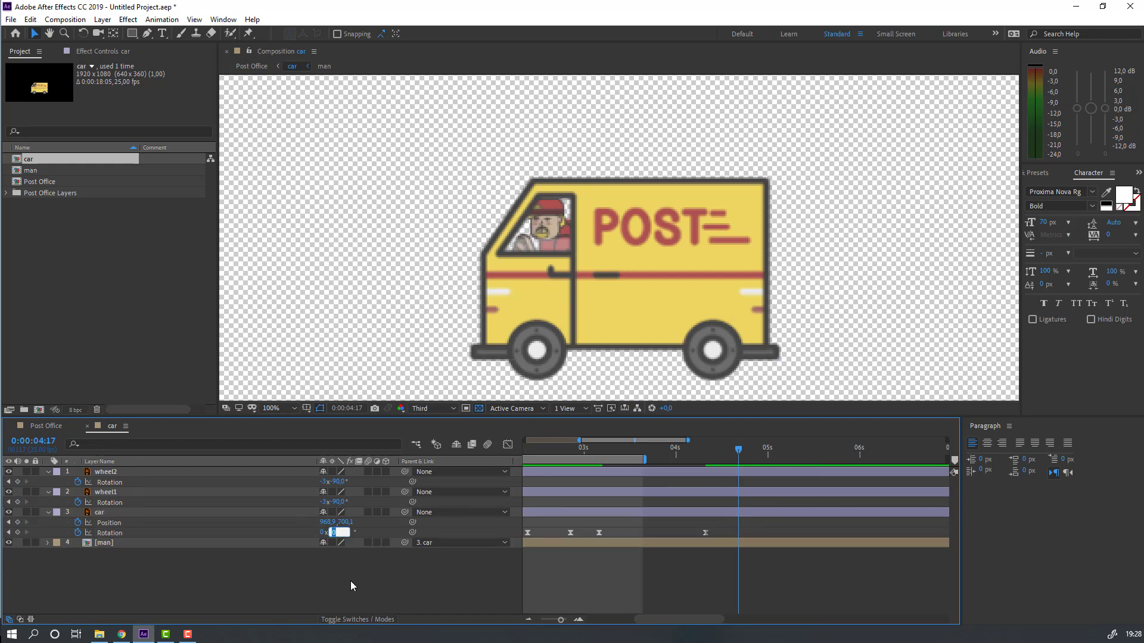
text(2)
key(Return)
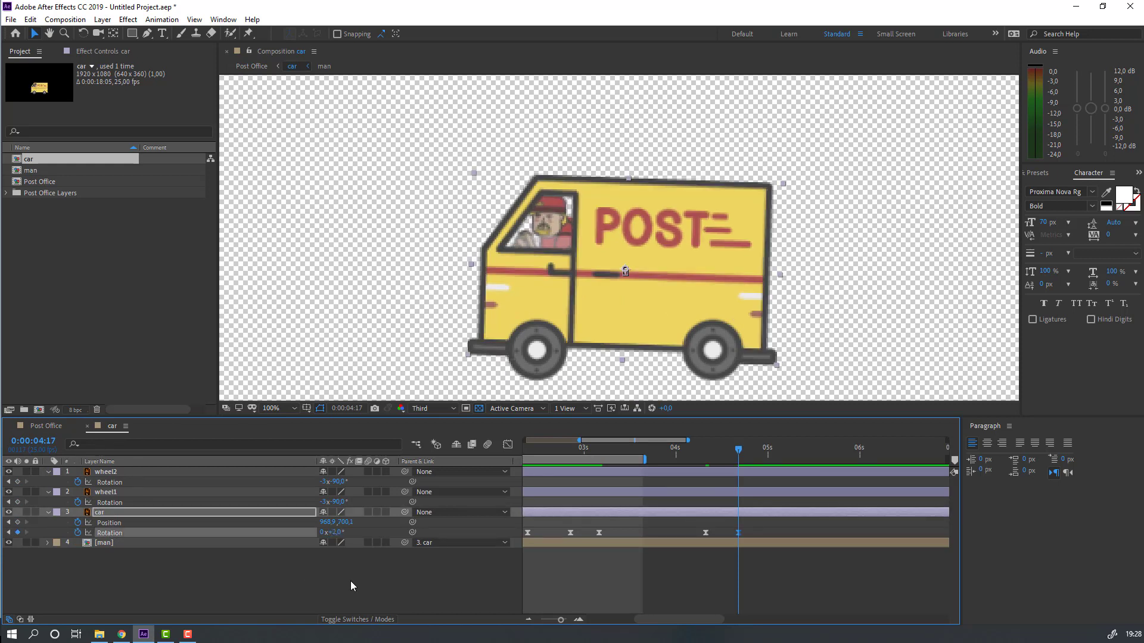
click(46, 425)
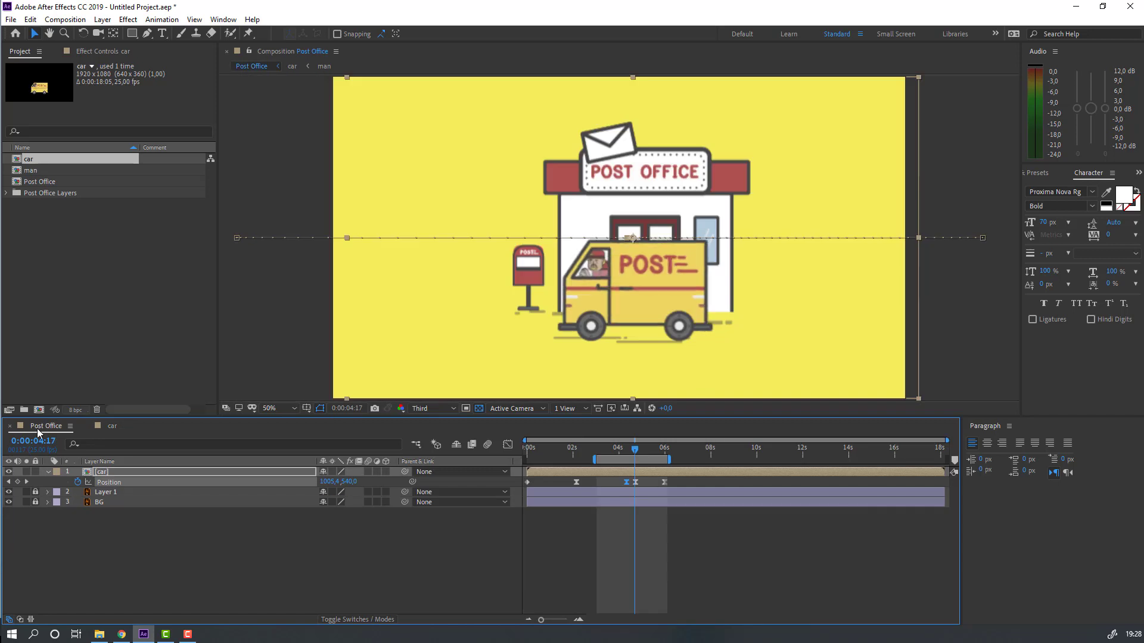
click(622, 452)
drag(624, 454, 642, 460)
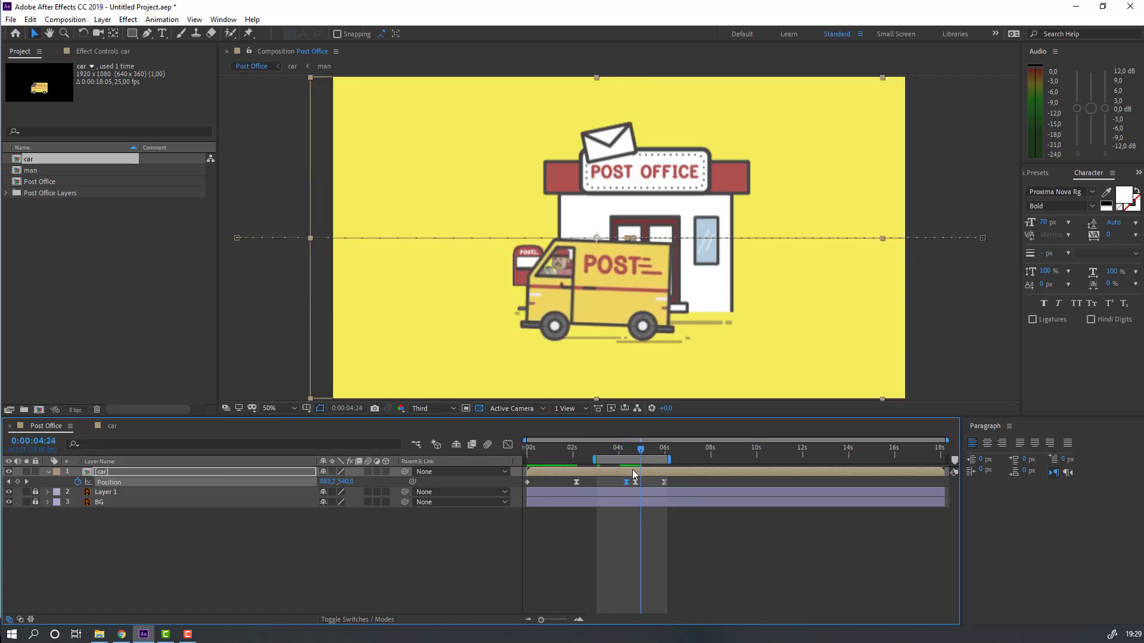
Keyframe the van body's Rotation at -1° and return to the Post Office composition
double_click(139, 472)
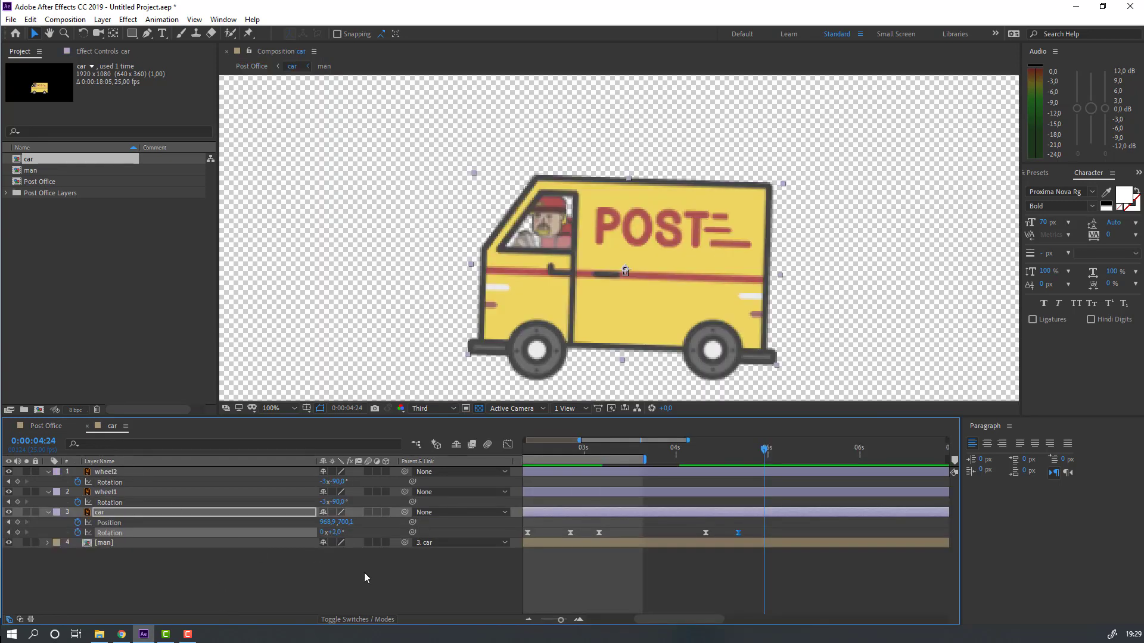
click(337, 533)
text(-1)
key(Return)
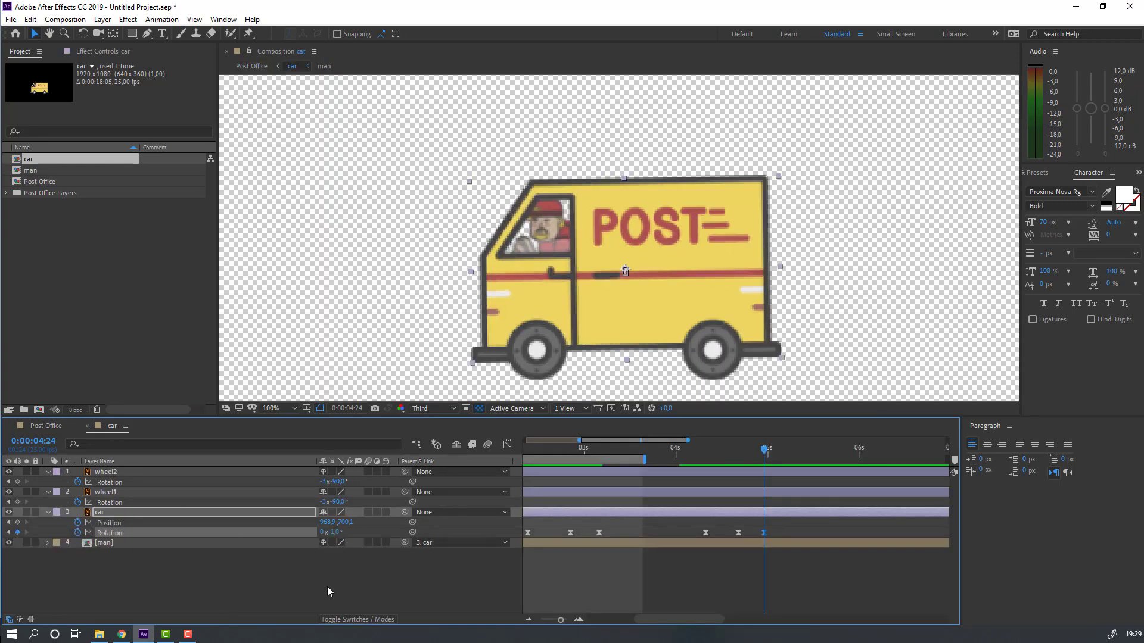
click(59, 425)
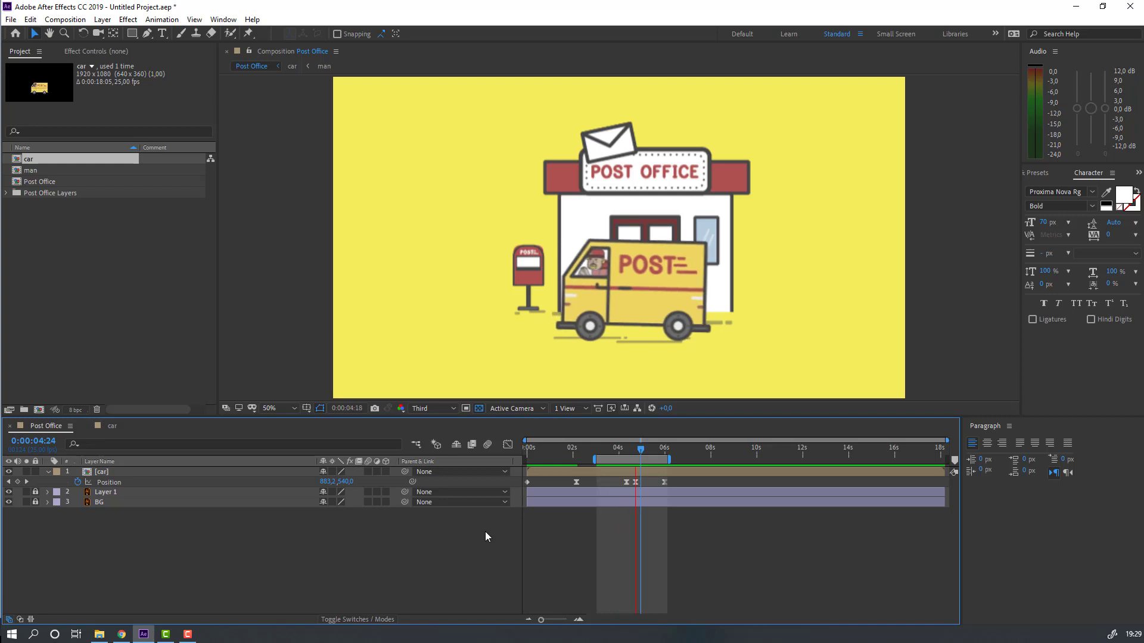
Add Rotation keyframes for wheel2 and wheel1 at 0:00:04:08 in the car composition
key(space)
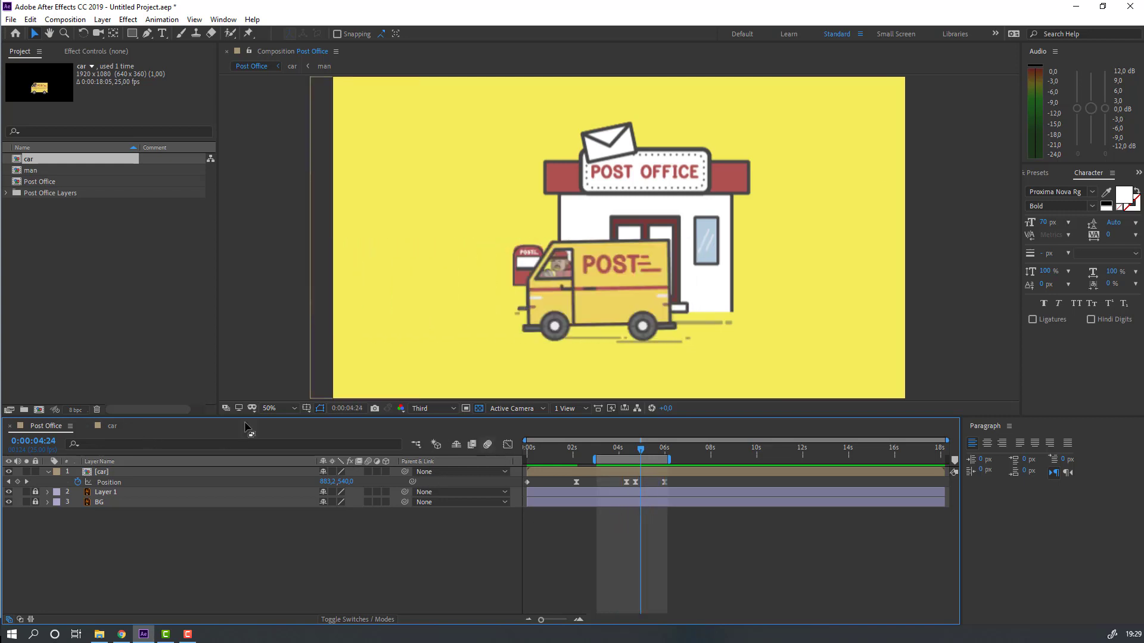
click(112, 425)
drag(764, 450, 705, 451)
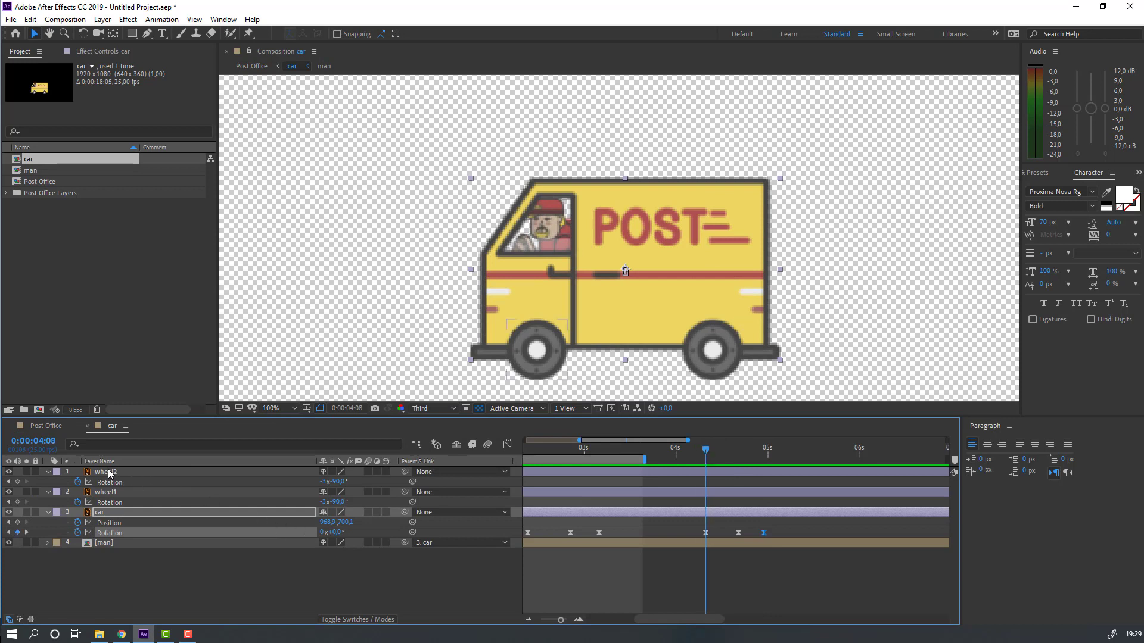
click(17, 482)
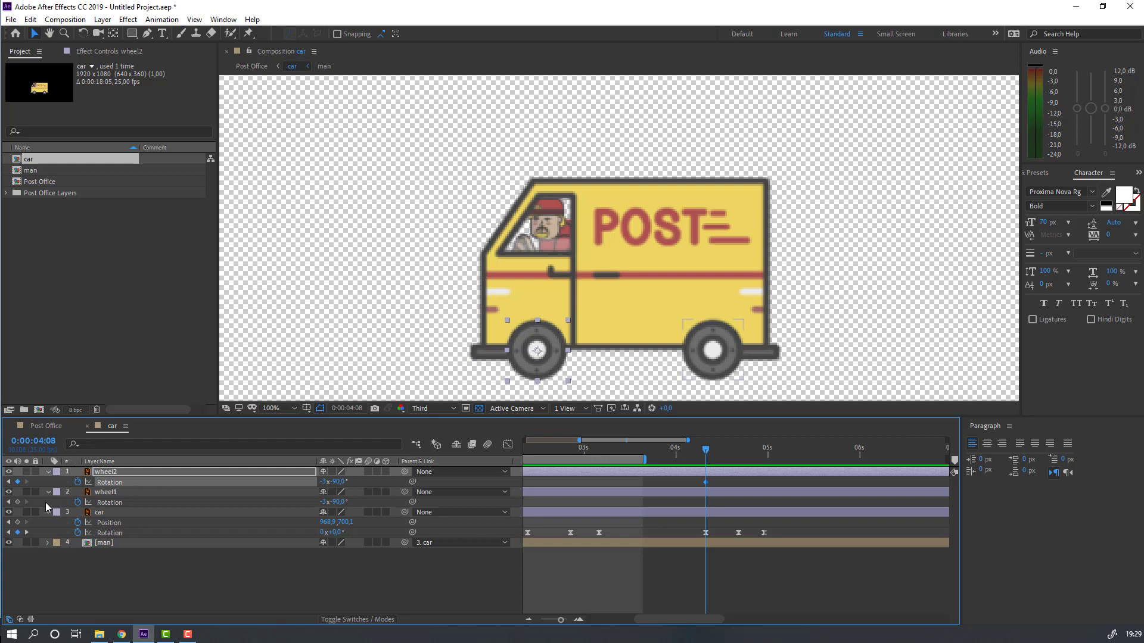
click(17, 502)
Turn the wheels to about -3x-53° at 0:00:04:17, then check up to 6:00 in Post Office
drag(714, 454, 738, 454)
drag(338, 482, 357, 502)
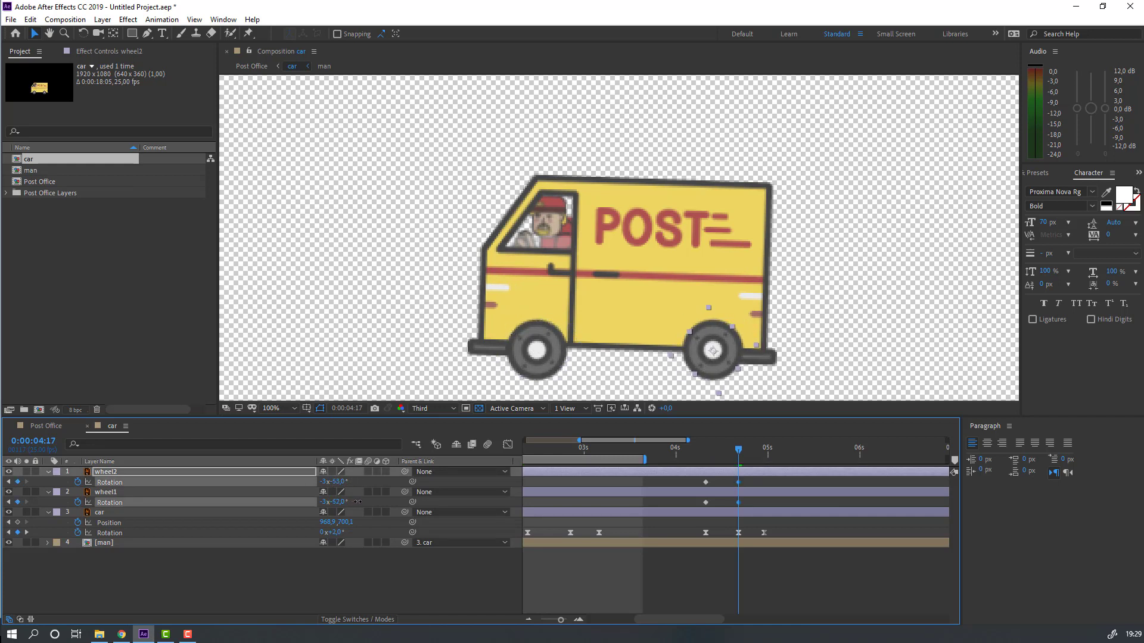
click(685, 492)
key(Page_Down)
drag(749, 462, 764, 459)
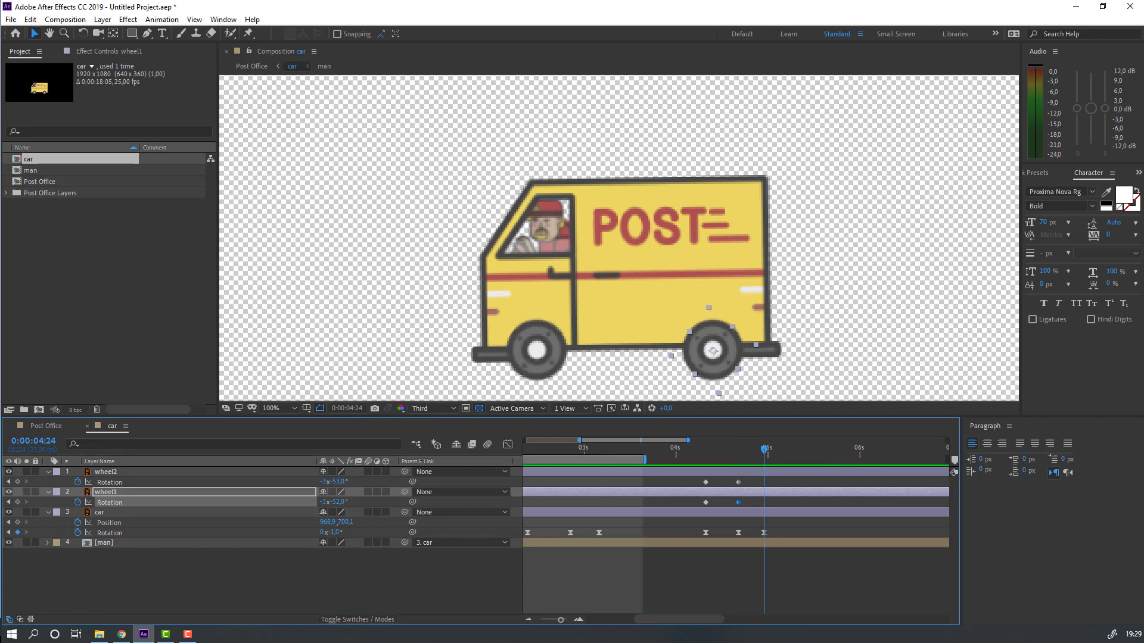
click(41, 429)
drag(652, 446, 664, 447)
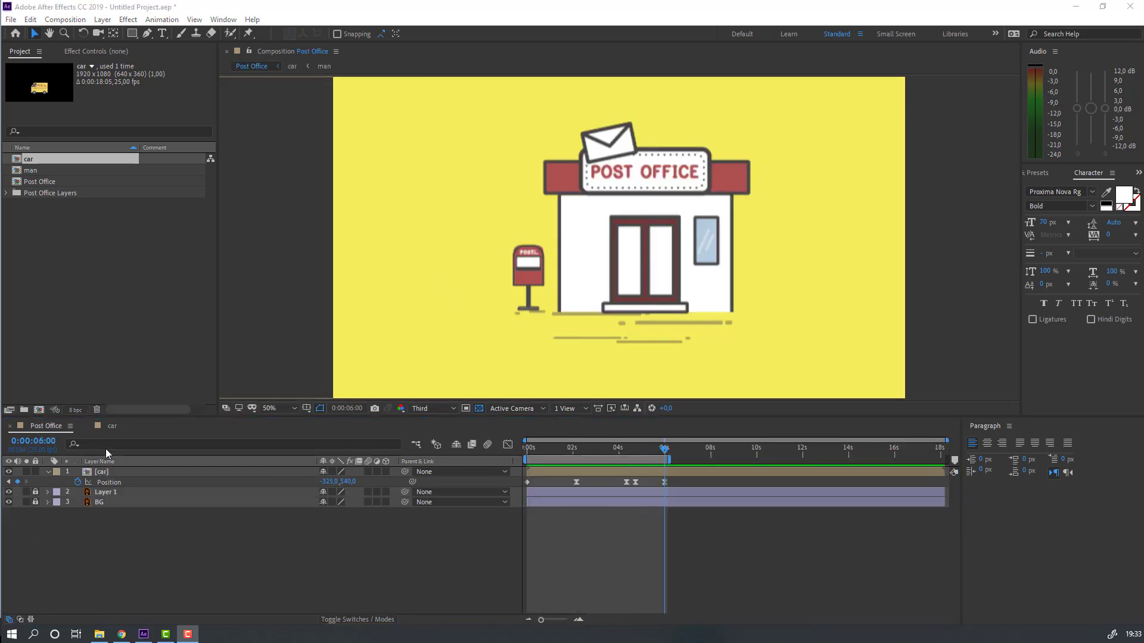
Add Rotation keyframes for wheel2 and wheel1 at 6 seconds in the car composition
click(111, 427)
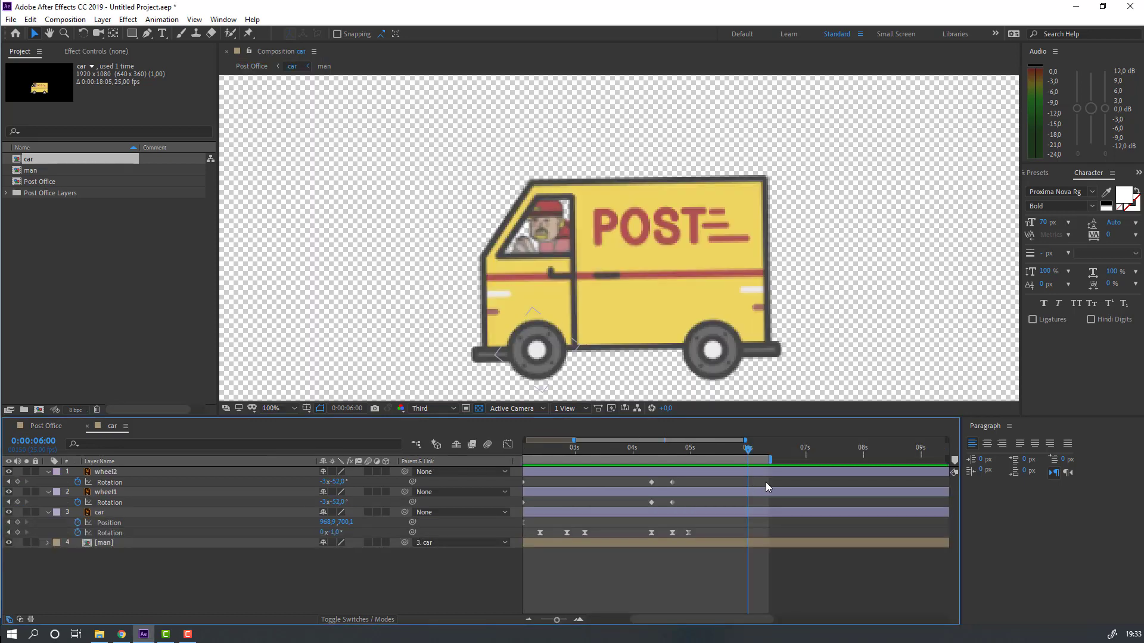
click(17, 482)
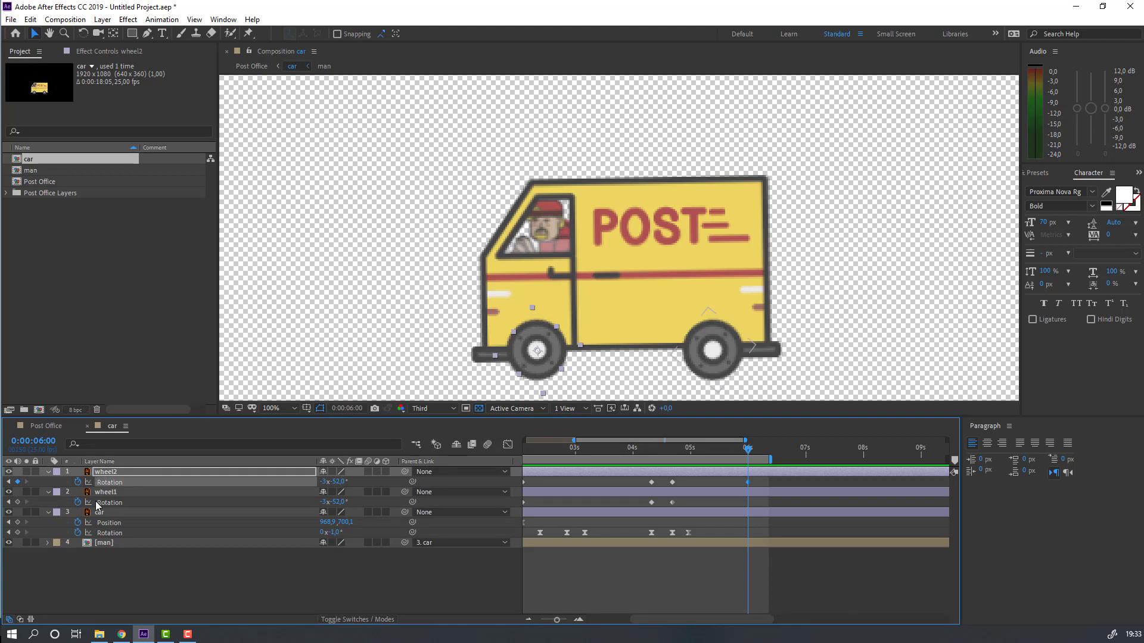
click(17, 503)
mouse_move(737, 458)
mouse_down()
mouse_move(704, 454)
mouse_move(693, 477)
mouse_move(740, 452)
mouse_move(704, 454)
mouse_move(747, 451)
mouse_up()
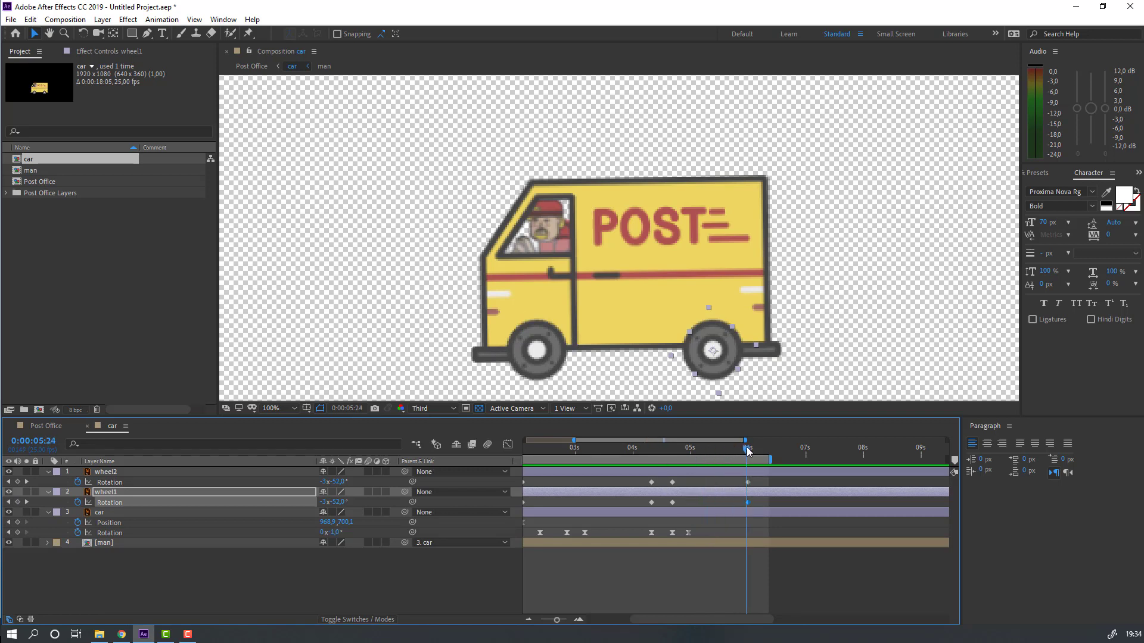
click(758, 487)
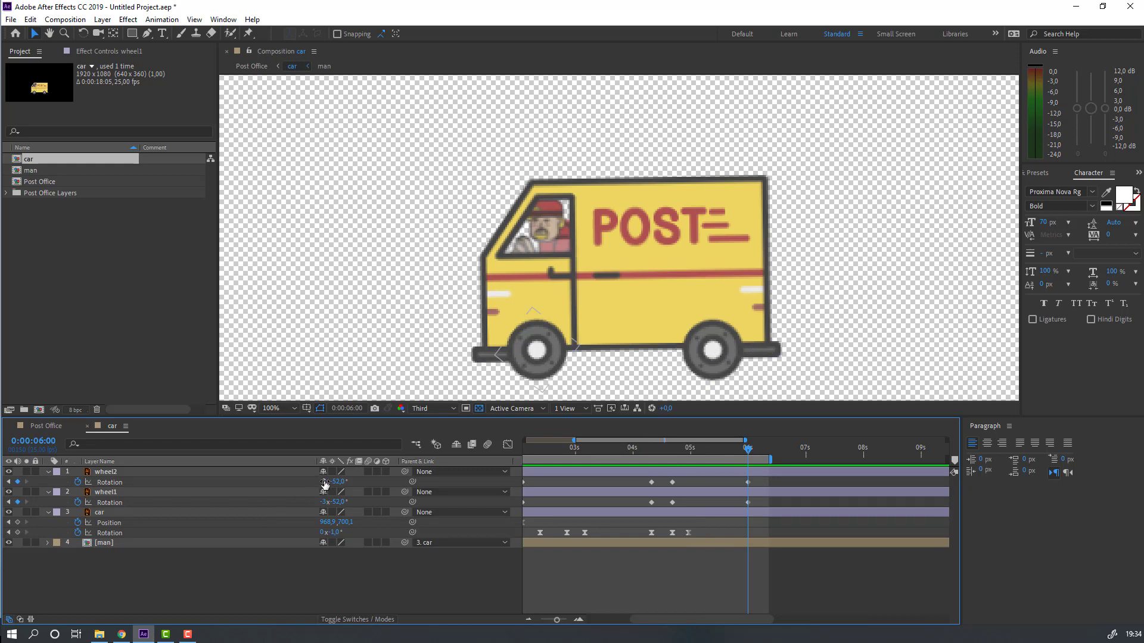
Set wheel2's revolutions to -6 at 6 seconds and preview the spin from 0:00:03:11
click(325, 482)
key(Return)
click(689, 450)
drag(691, 453, 749, 455)
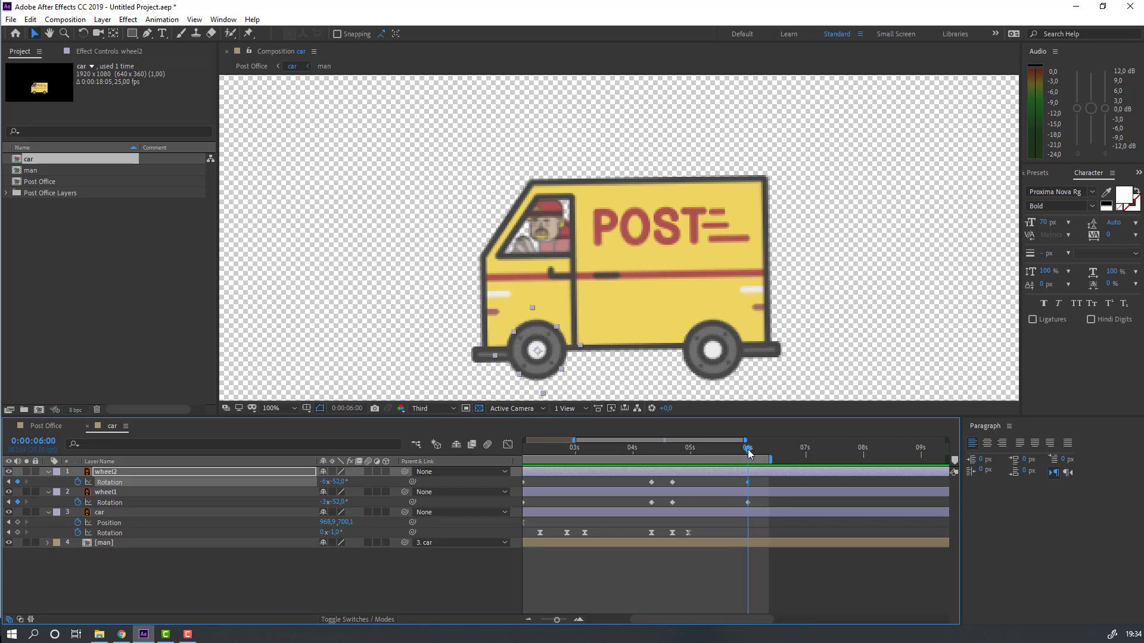
click(601, 452)
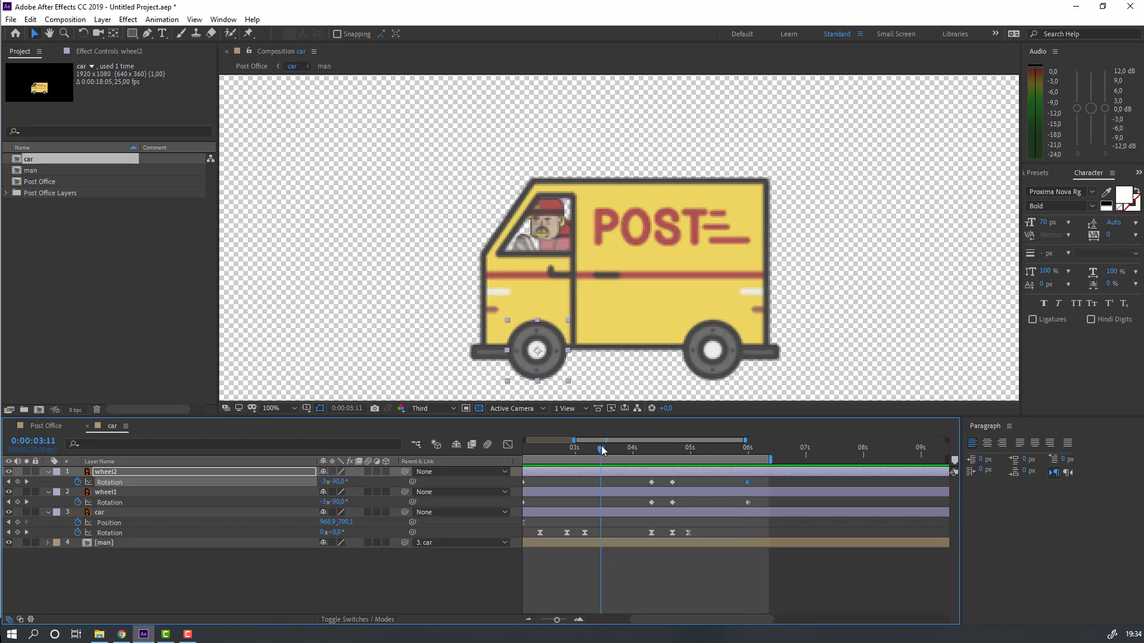
key(space)
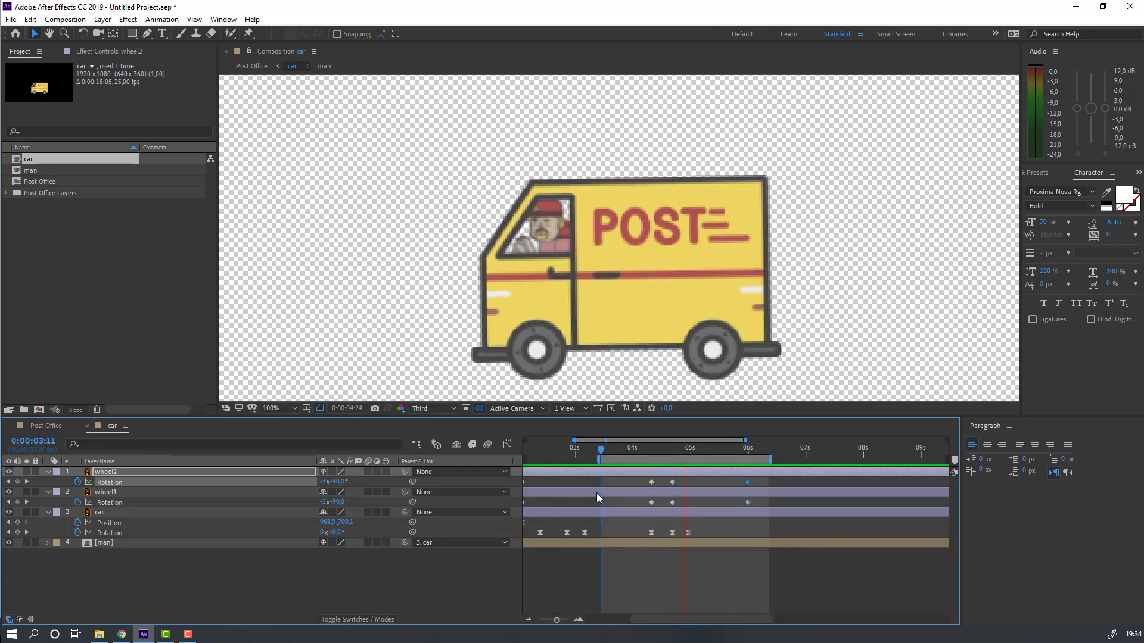
click(749, 454)
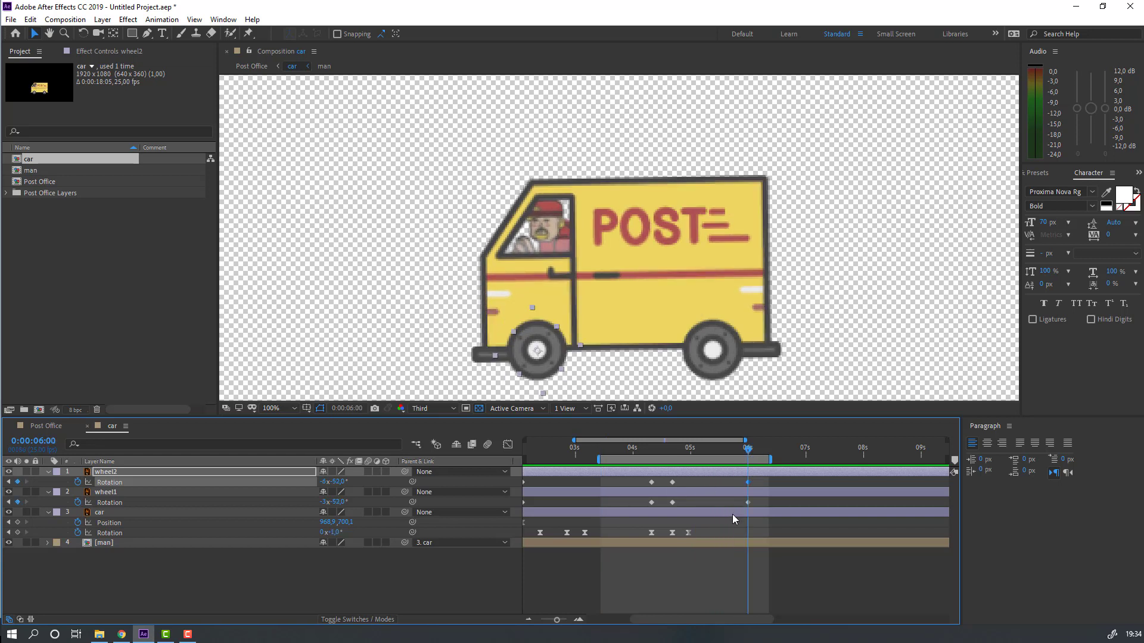
Set wheel1's revolutions to -6 at 6 seconds and preview the wheels and full scene
click(748, 502)
click(324, 504)
text(-6)
key(Return)
key(space)
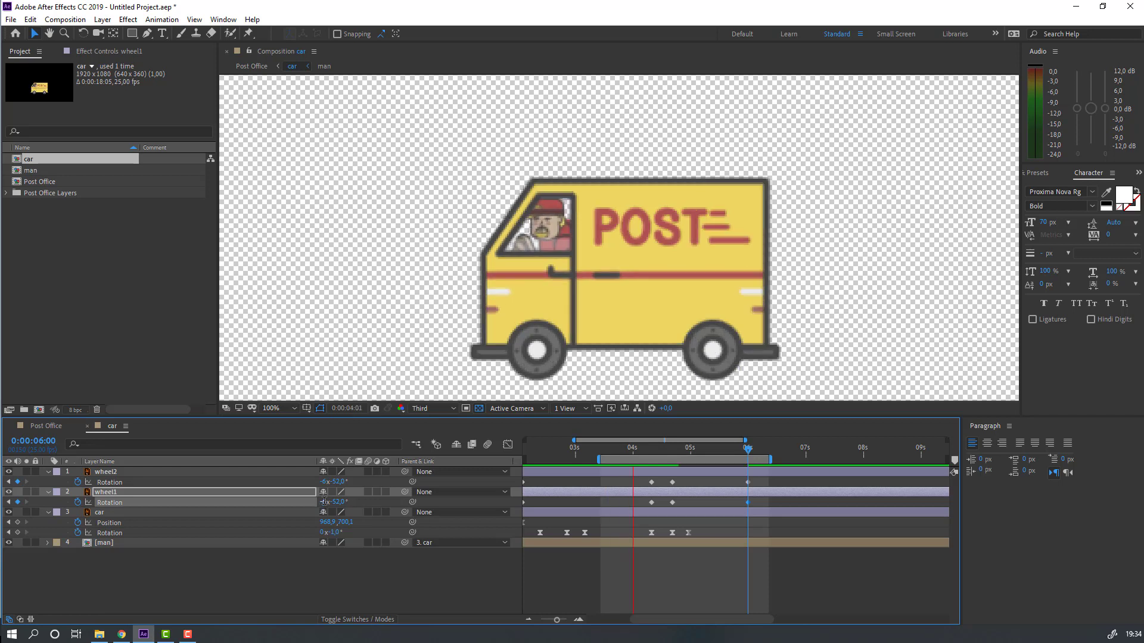
key(space)
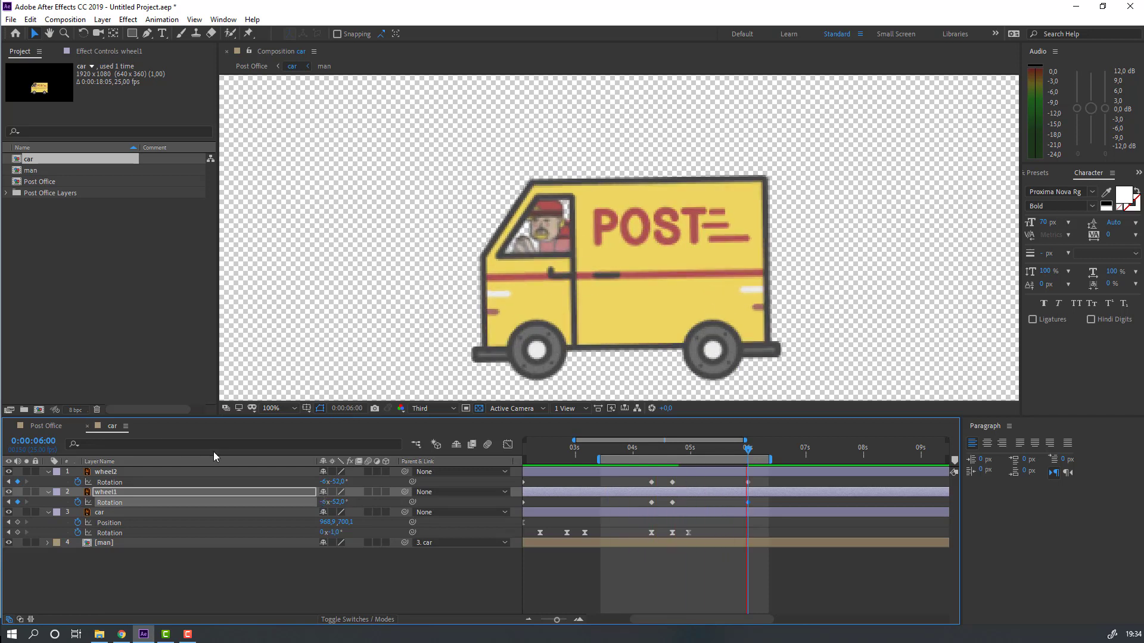
click(46, 426)
key(space)
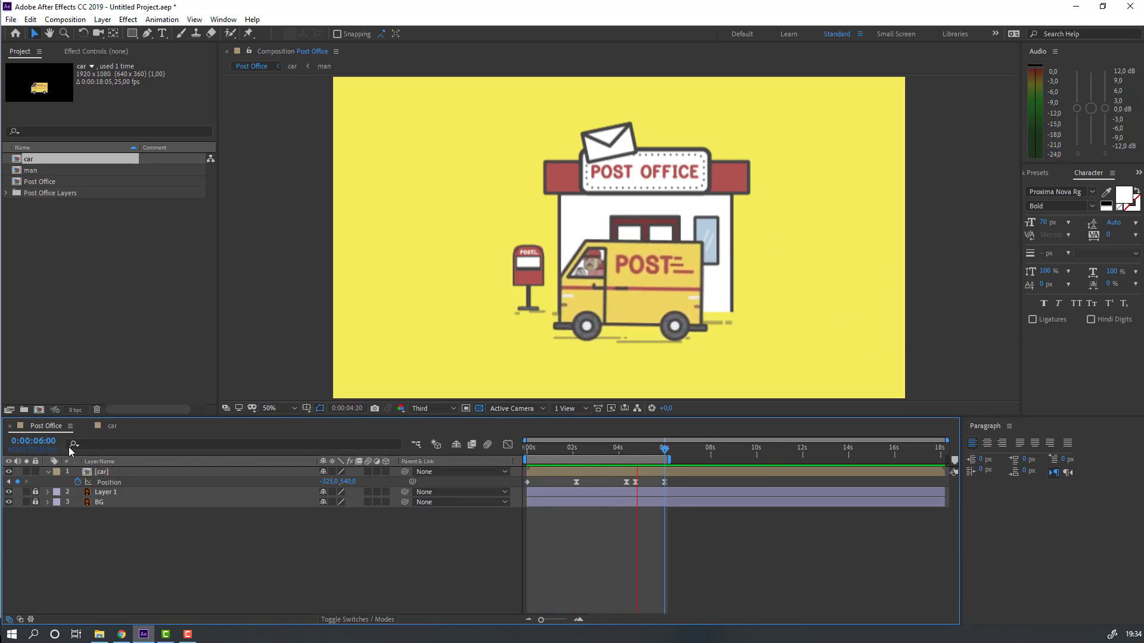
Change wheel2's and wheel1's 6-second revolution counts from -6 to -5 and preview the spin
click(113, 425)
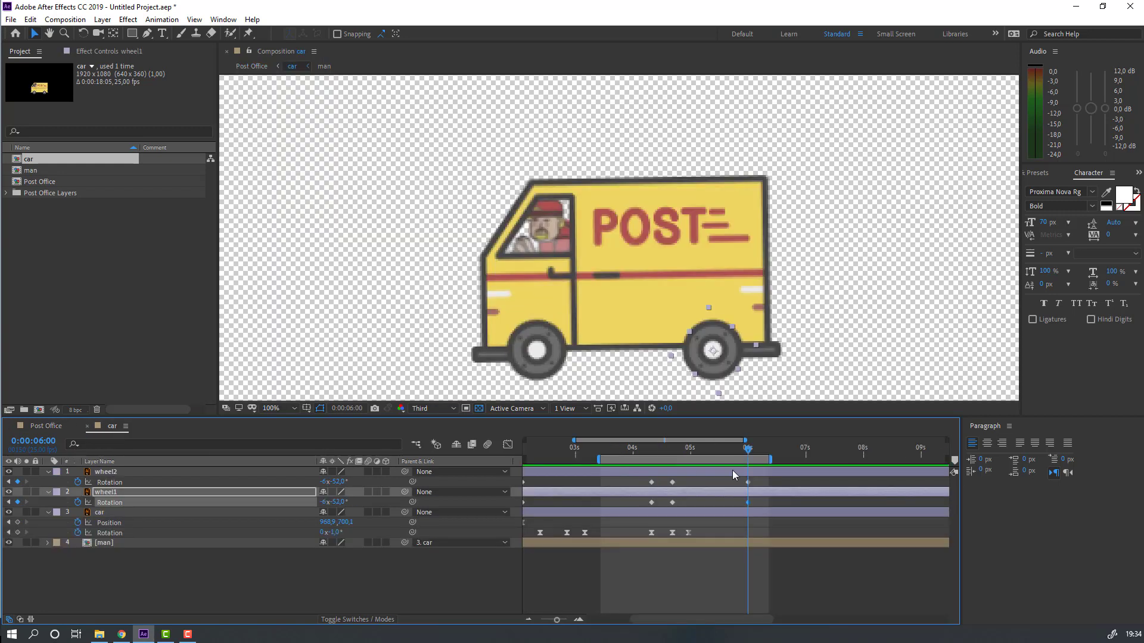
click(324, 482)
text(-5)
key(Return)
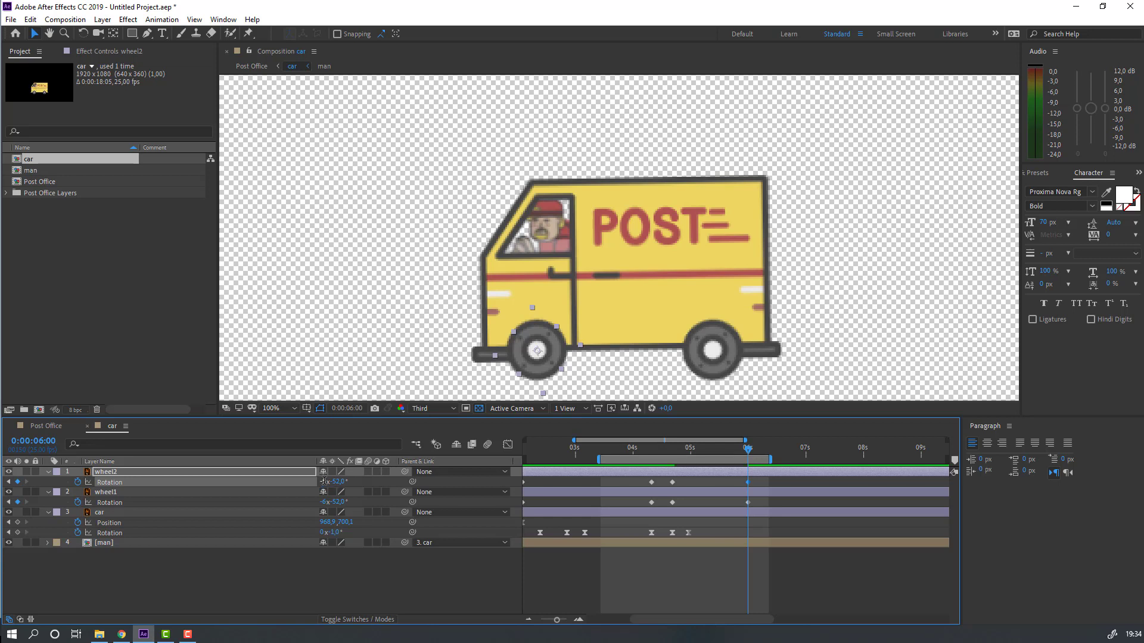
click(747, 503)
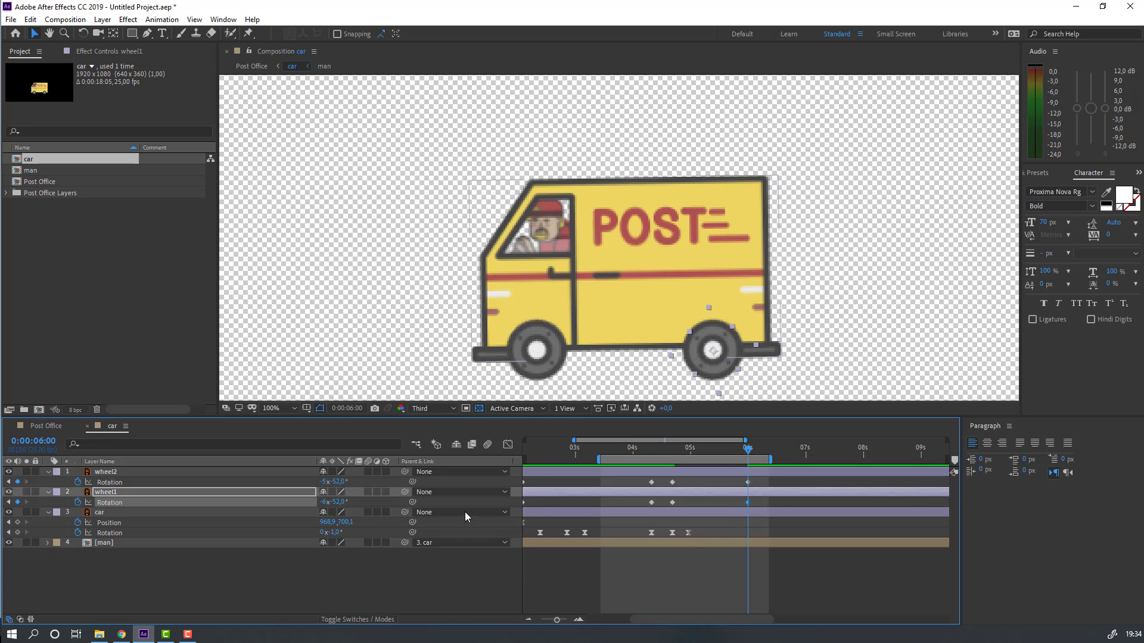
click(324, 502)
text(-5)
key(Return)
key(space)
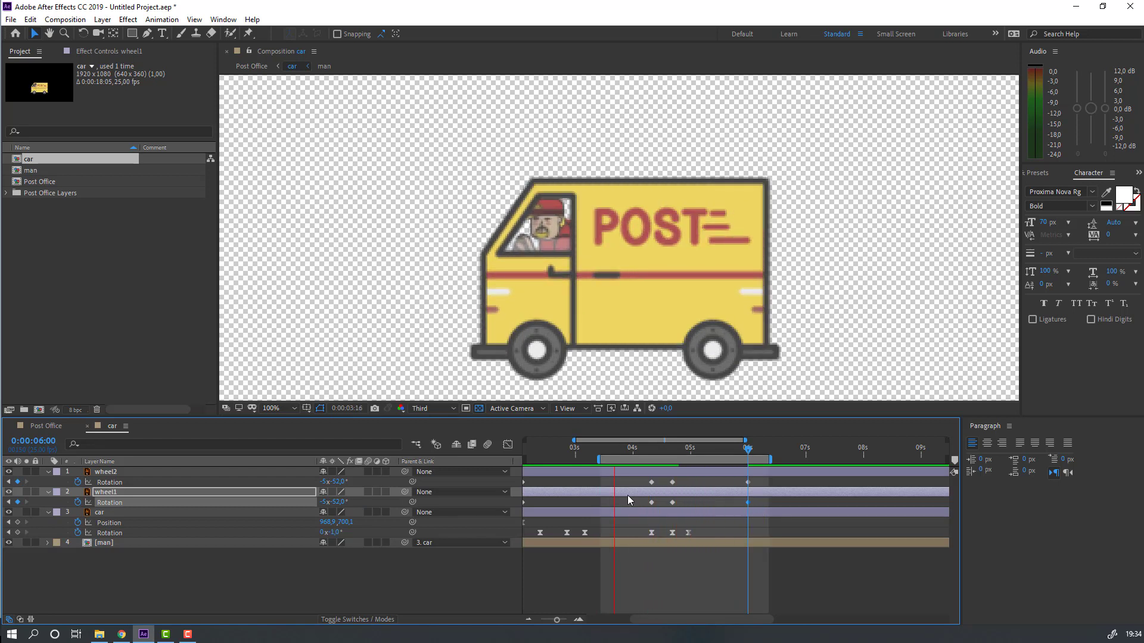
scroll(631, 507, left, 3)
key(space)
drag(660, 529, 519, 521)
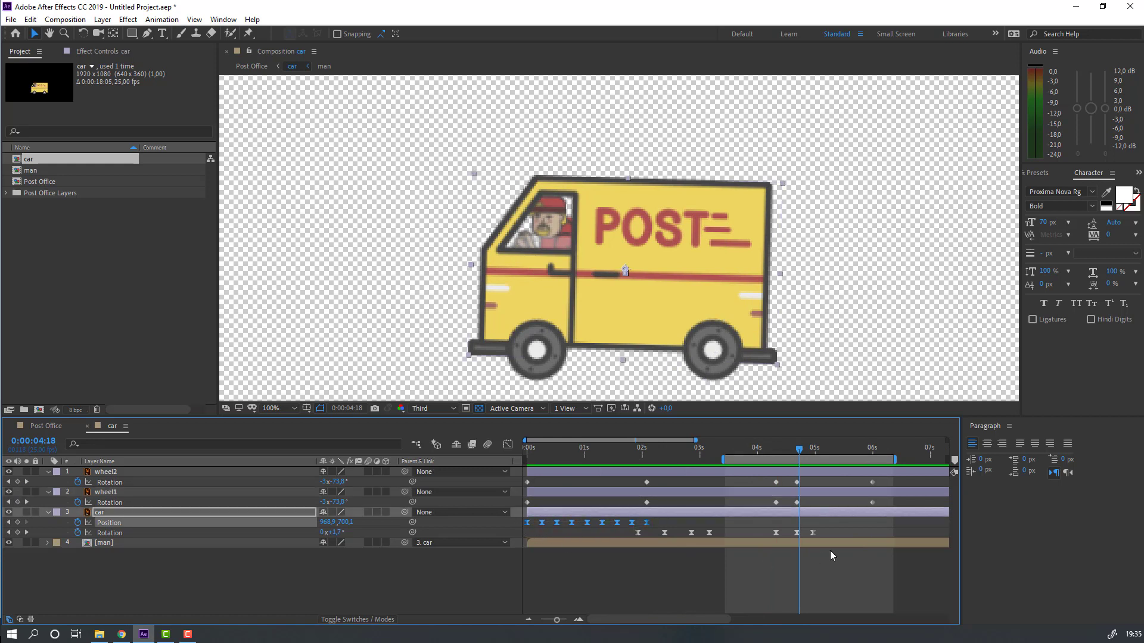
mouse_move(785, 450)
mouse_down()
mouse_move(765, 450)
mouse_move(798, 451)
mouse_up()
click(247, 595)
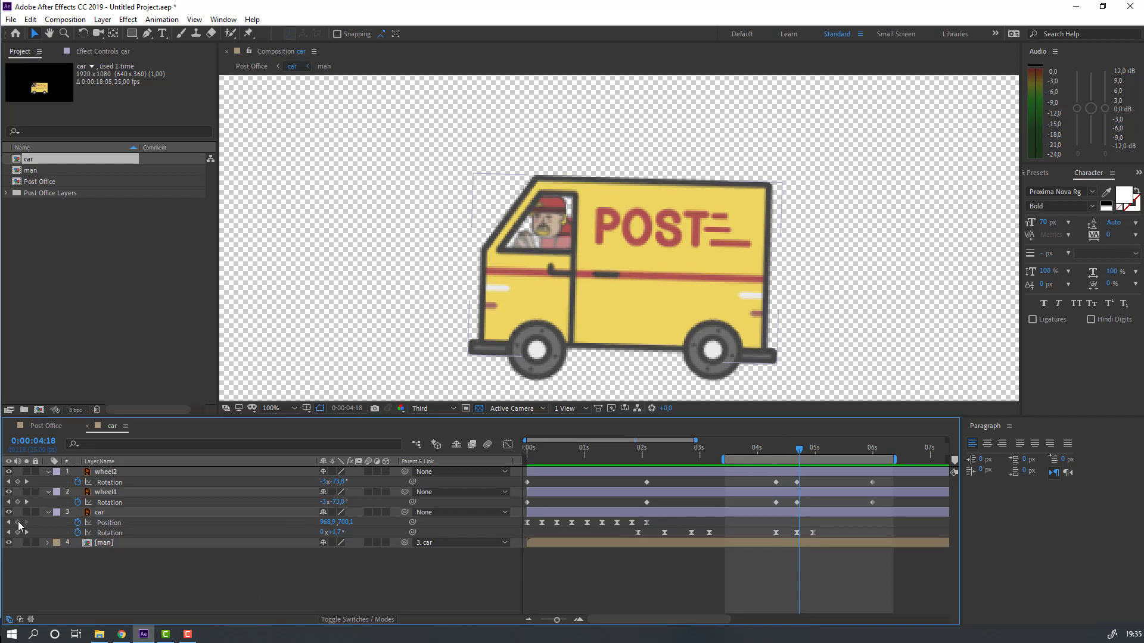
click(18, 522)
scroll(858, 573, right, 3)
key(ctrl+v)
drag(679, 451, 743, 456)
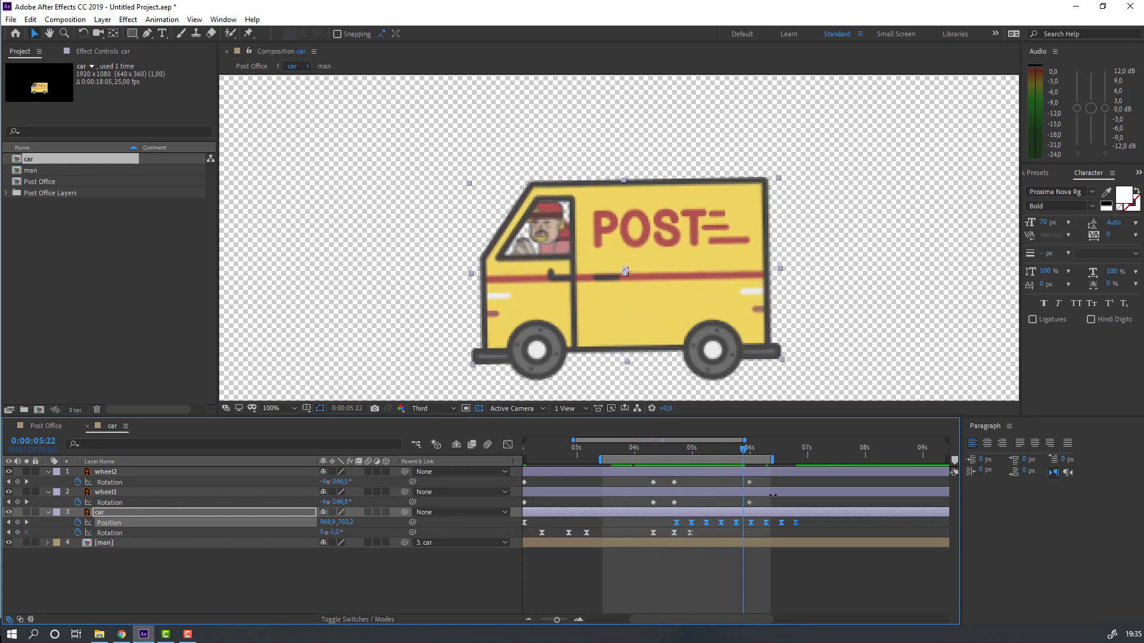
click(52, 428)
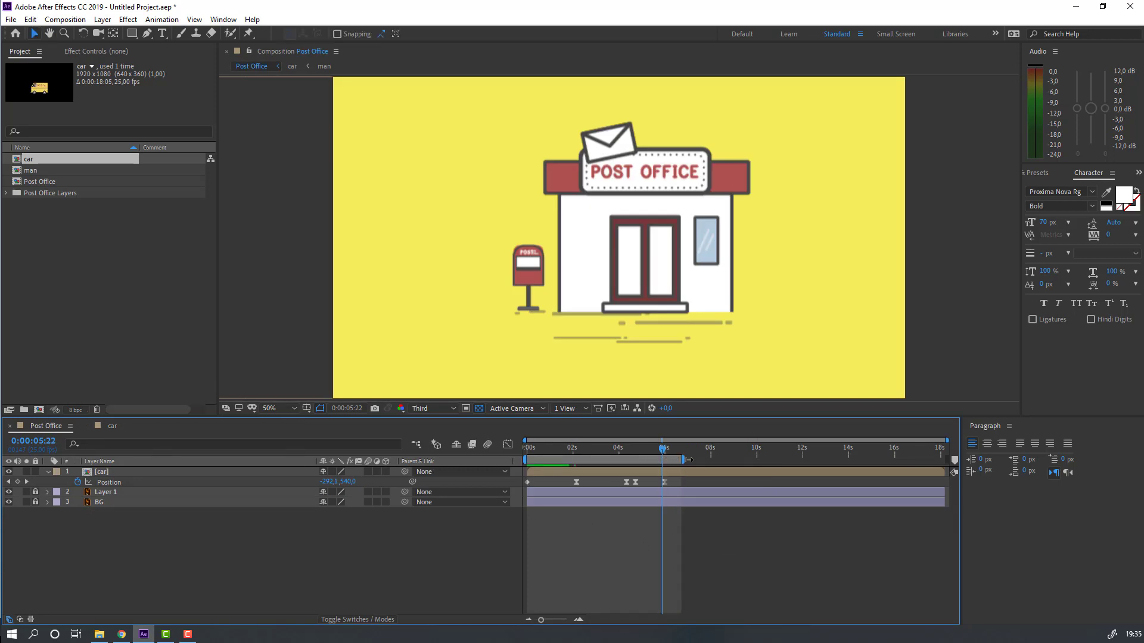
key(space)
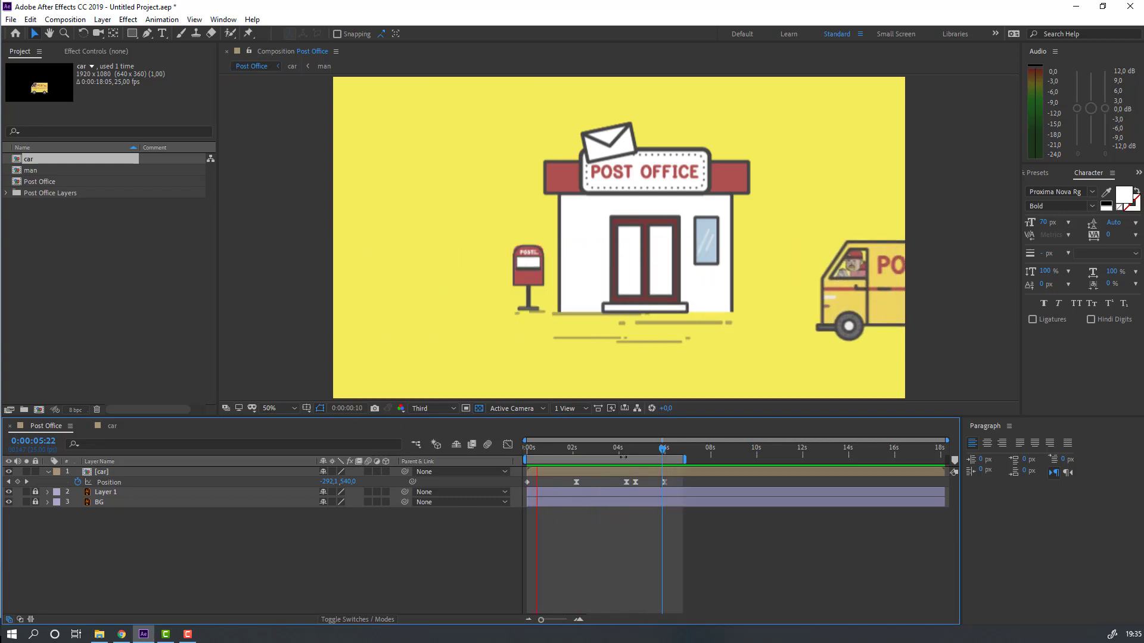
click(113, 426)
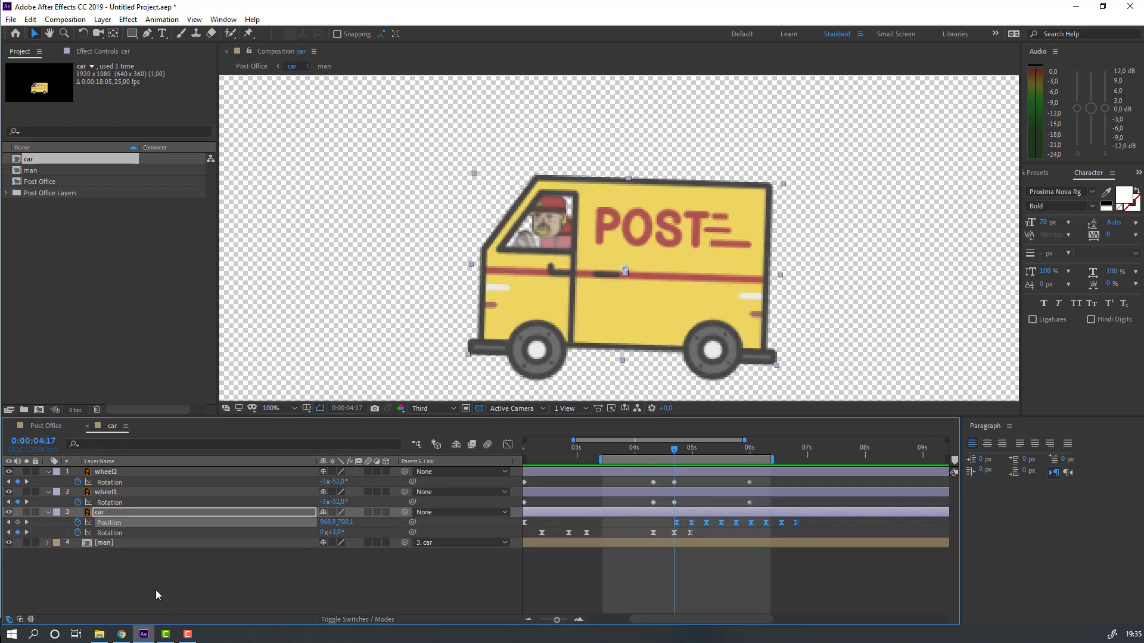
Solo the man layer and move its anchor point down to his feet with the Pan Behind tool
click(108, 543)
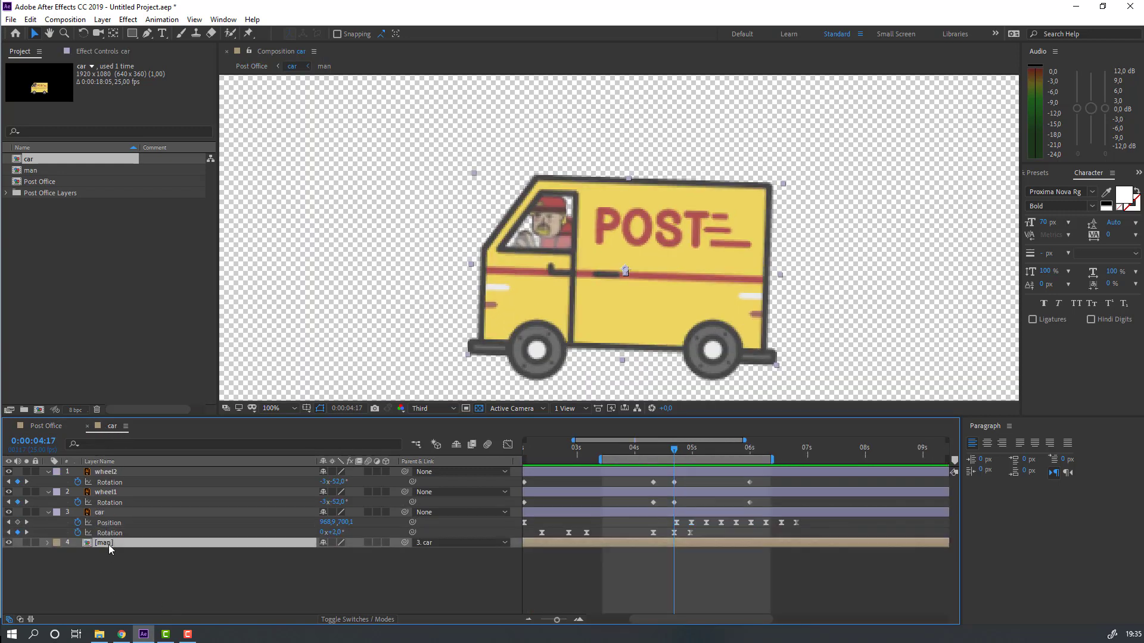
click(26, 543)
key(period)
key(y)
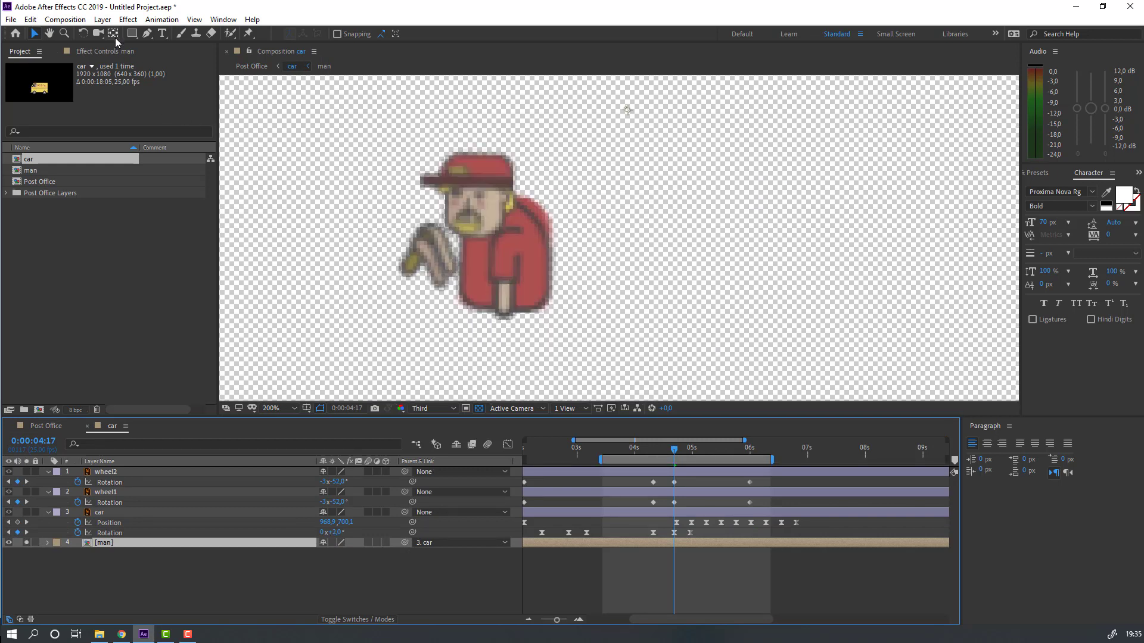
drag(627, 110, 508, 306)
click(34, 34)
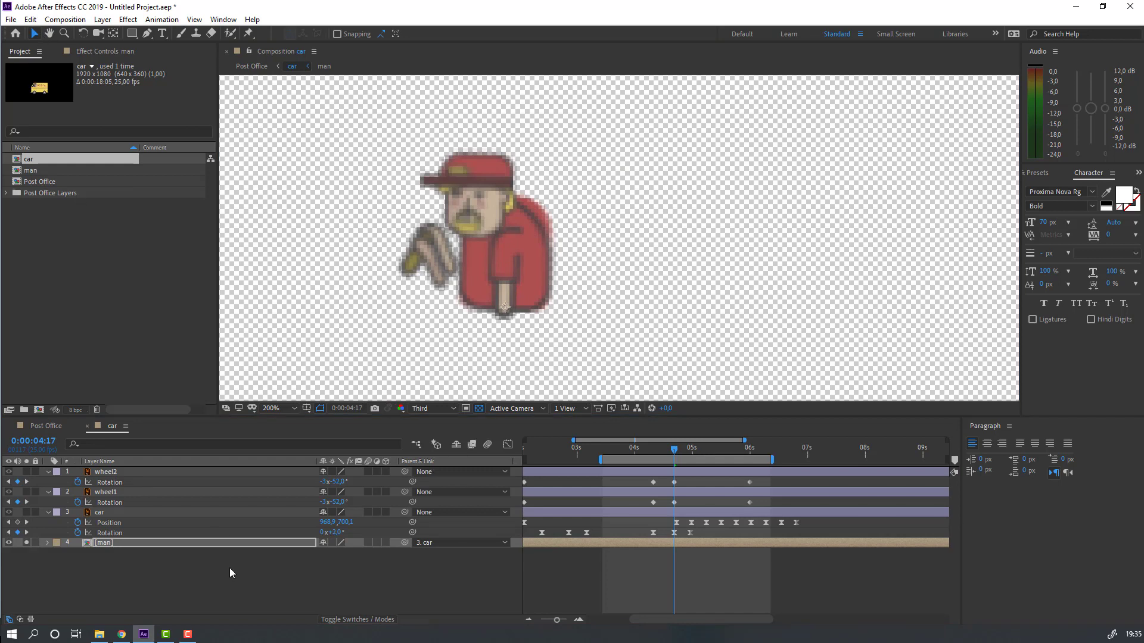
scroll(594, 607, left, 3)
drag(738, 460, 467, 462)
key(space)
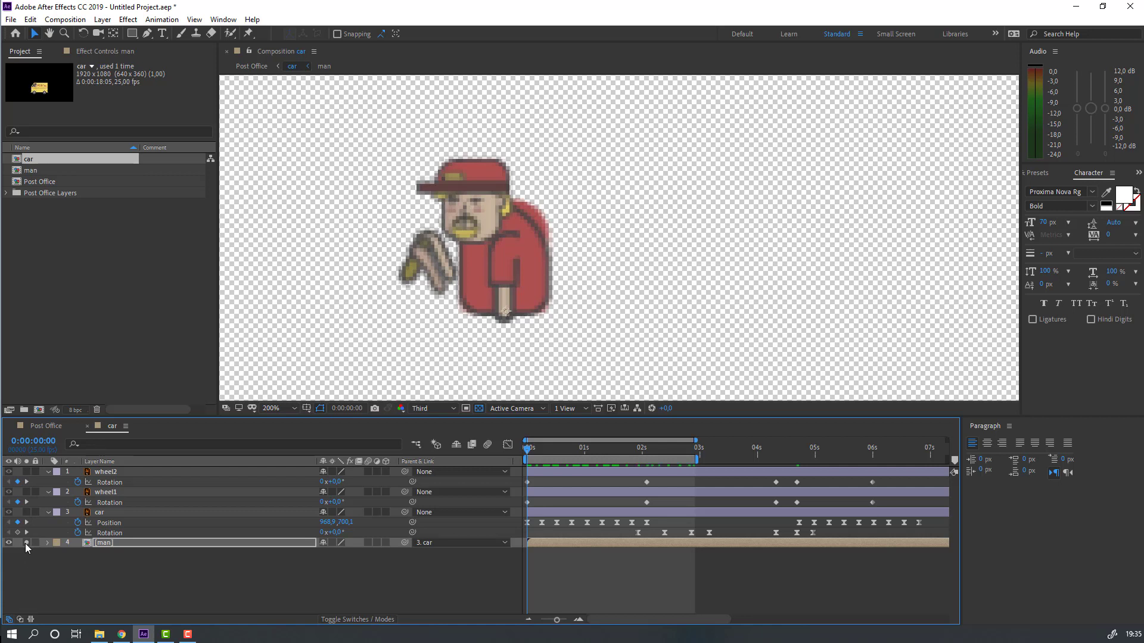
Keyframe the man's Rotation at 2°, then -2° at frame 7
click(26, 543)
click(102, 543)
key(r)
click(77, 553)
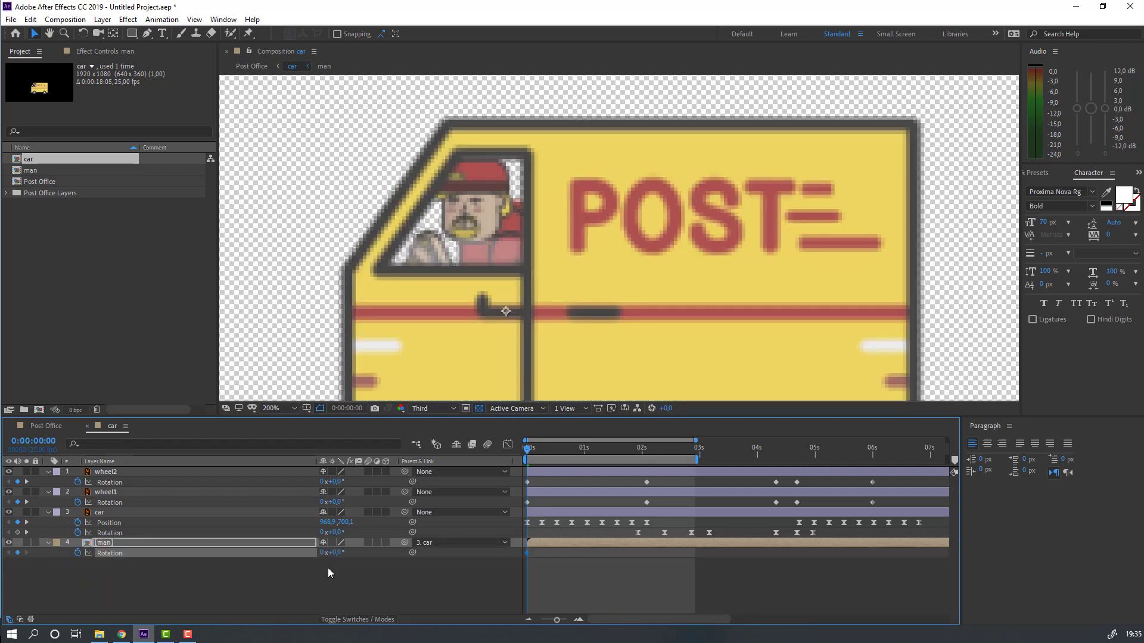
click(334, 552)
text(2)
key(Return)
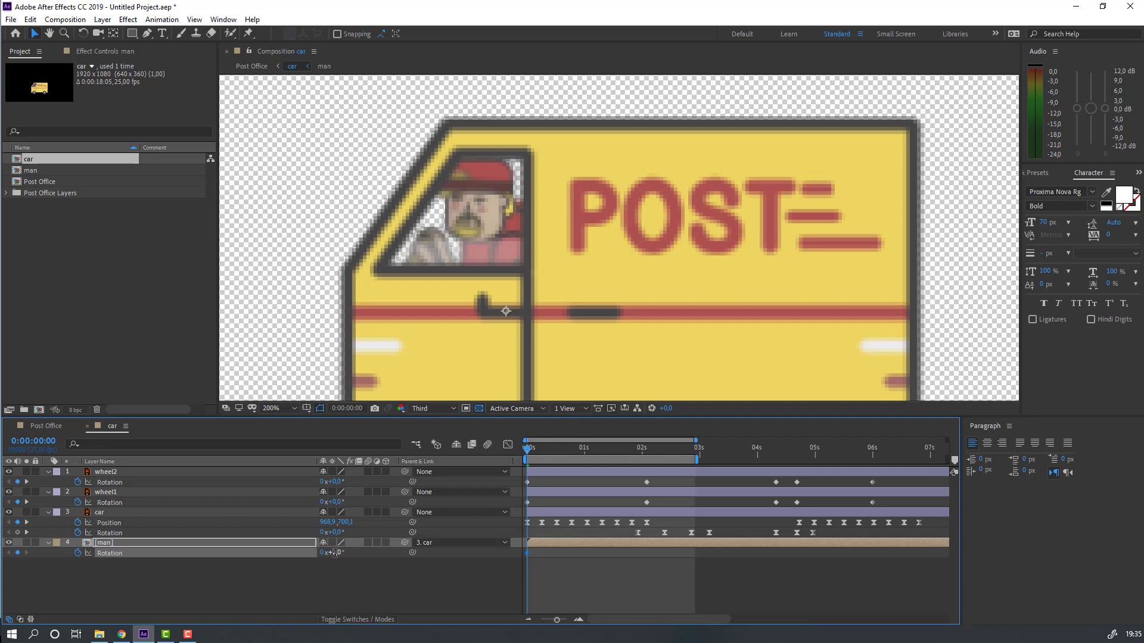
drag(530, 452, 546, 455)
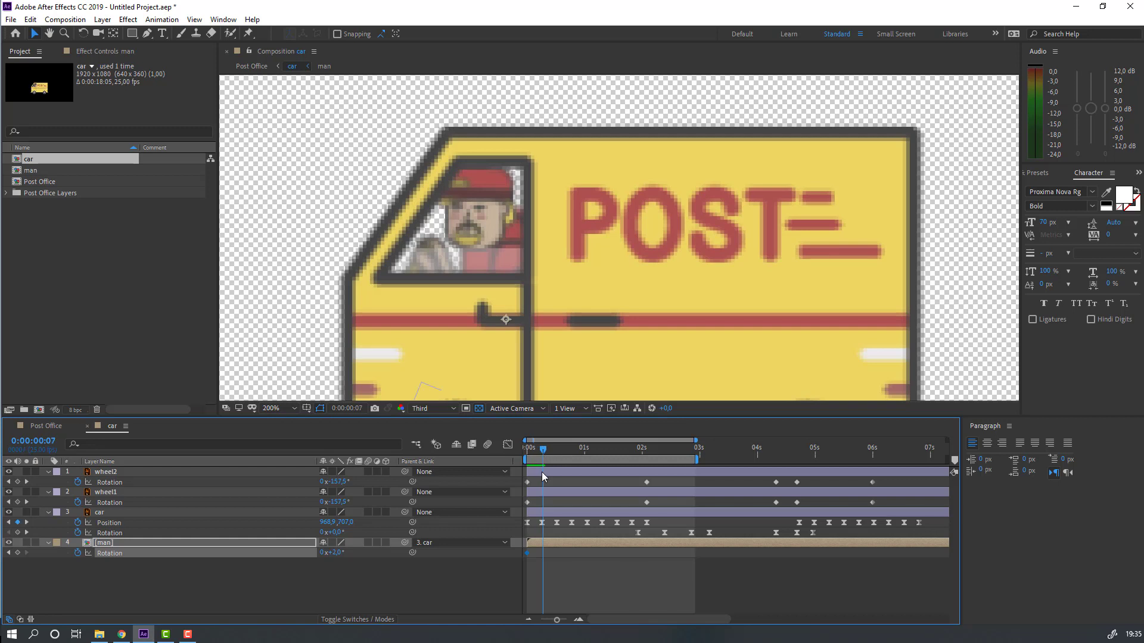
click(334, 552)
text(-2)
key(Return)
drag(544, 454, 556, 454)
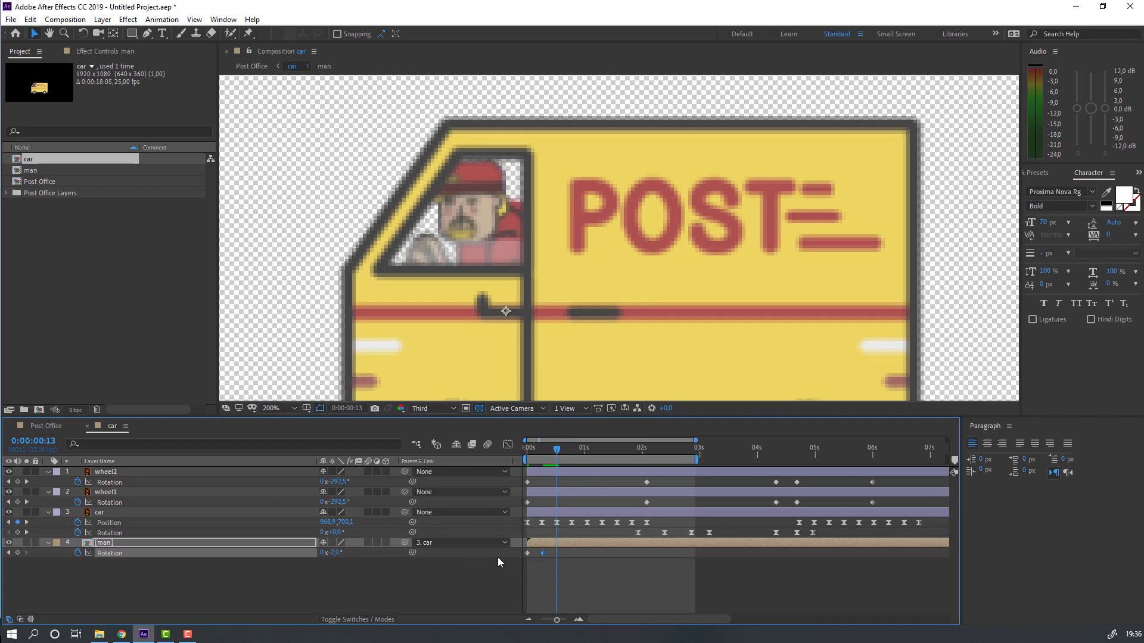
Copy the first rotation key to frame 13, end the work area there, and Easy Ease the keys
click(528, 552)
key(ctrl+c)
key(ctrl+v)
key(n)
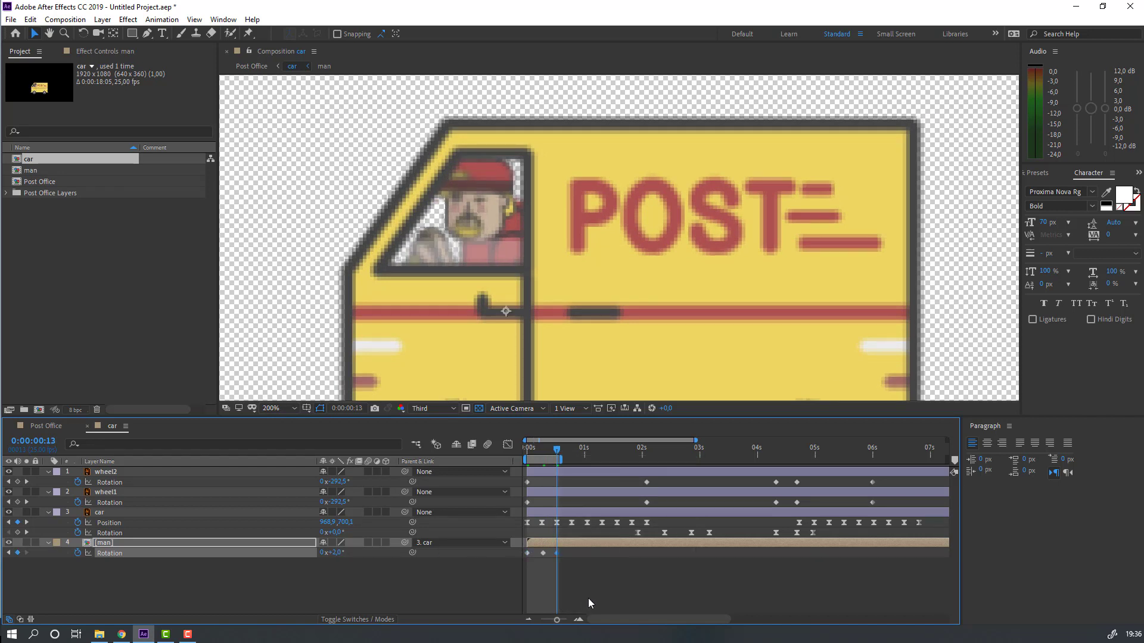
key(space)
scroll(400, 359, down, 4)
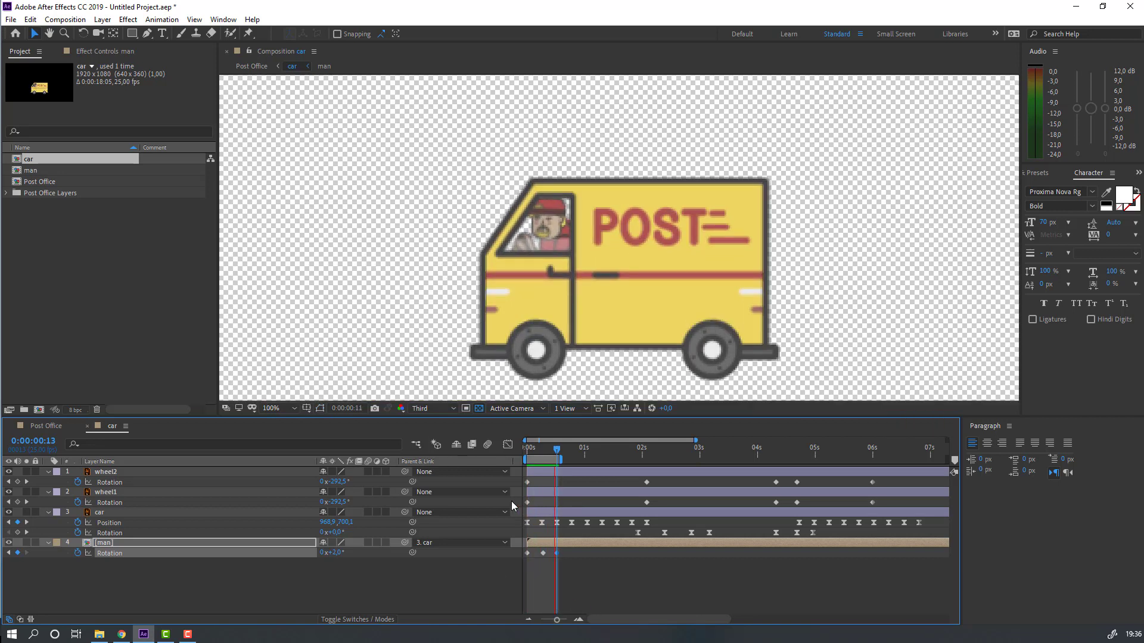
drag(566, 559, 529, 557)
right_click(529, 556)
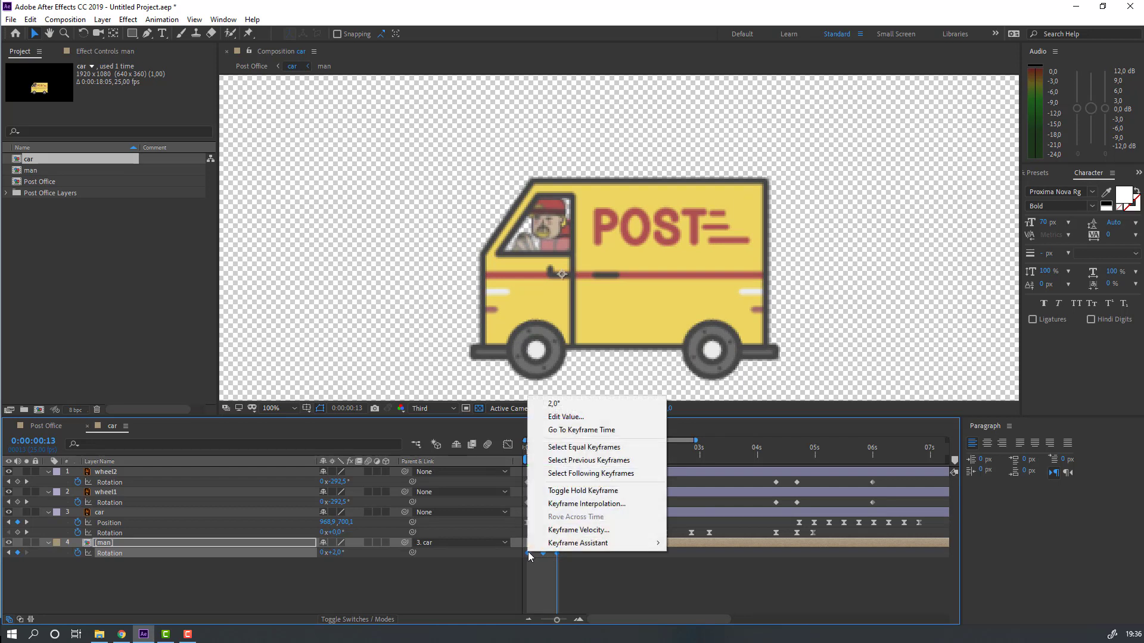
mouse_move(598, 542)
click(715, 477)
click(592, 566)
key(space)
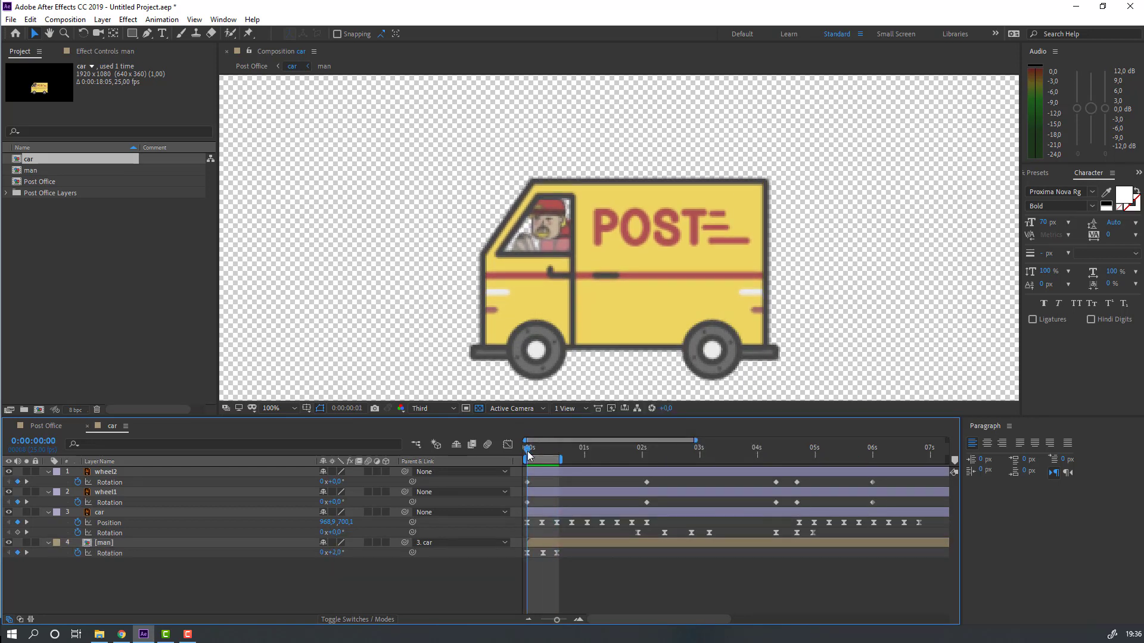
Change the rotation at frame 13 to 1° and preview the rocking
click(334, 553)
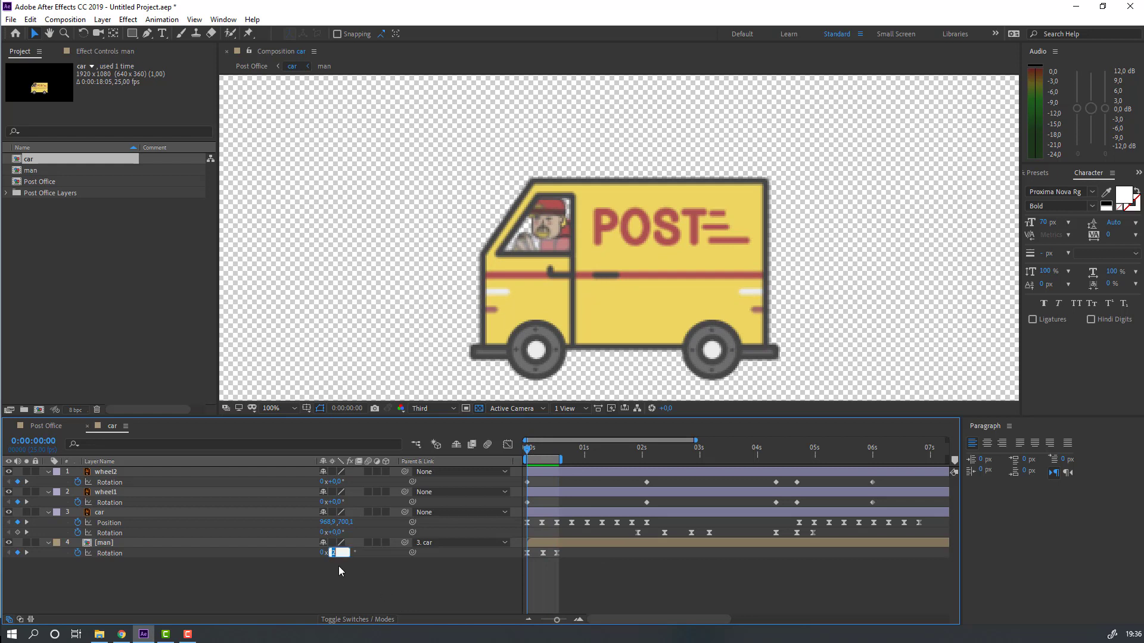
key(Return)
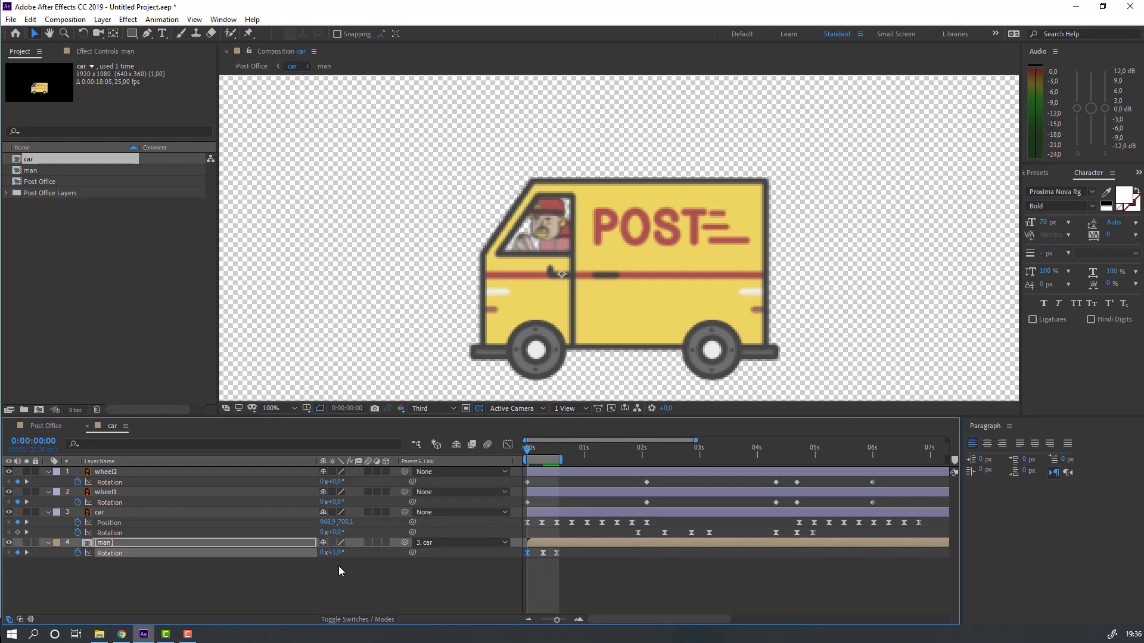
drag(541, 451, 556, 452)
click(334, 553)
text(1)
key(Return)
click(603, 596)
key(space)
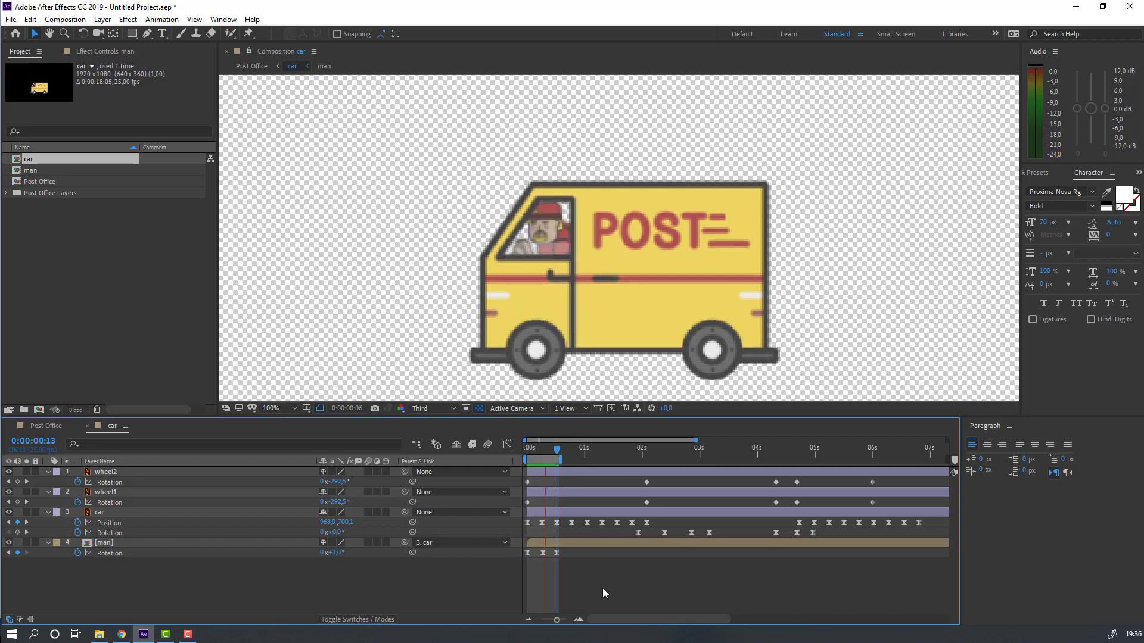
key(space)
Copy the three rotation keyframes and paste them repeatedly at 1:01, 1:14 and on toward 2:07
drag(575, 555, 519, 567)
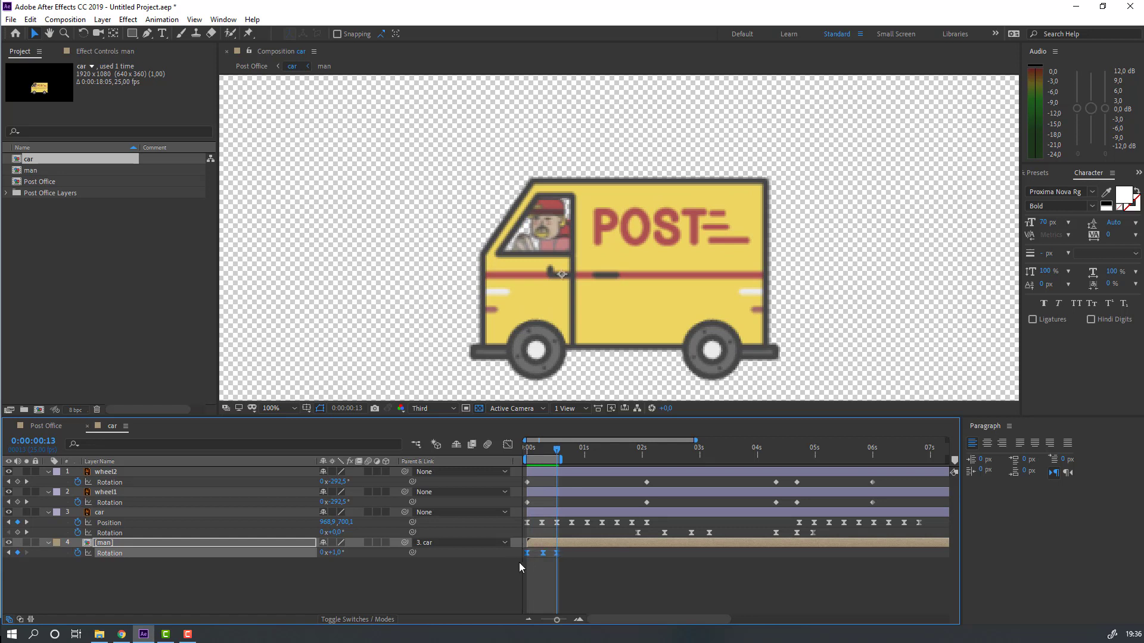
key(ctrl+c)
key(ctrl+v)
click(587, 453)
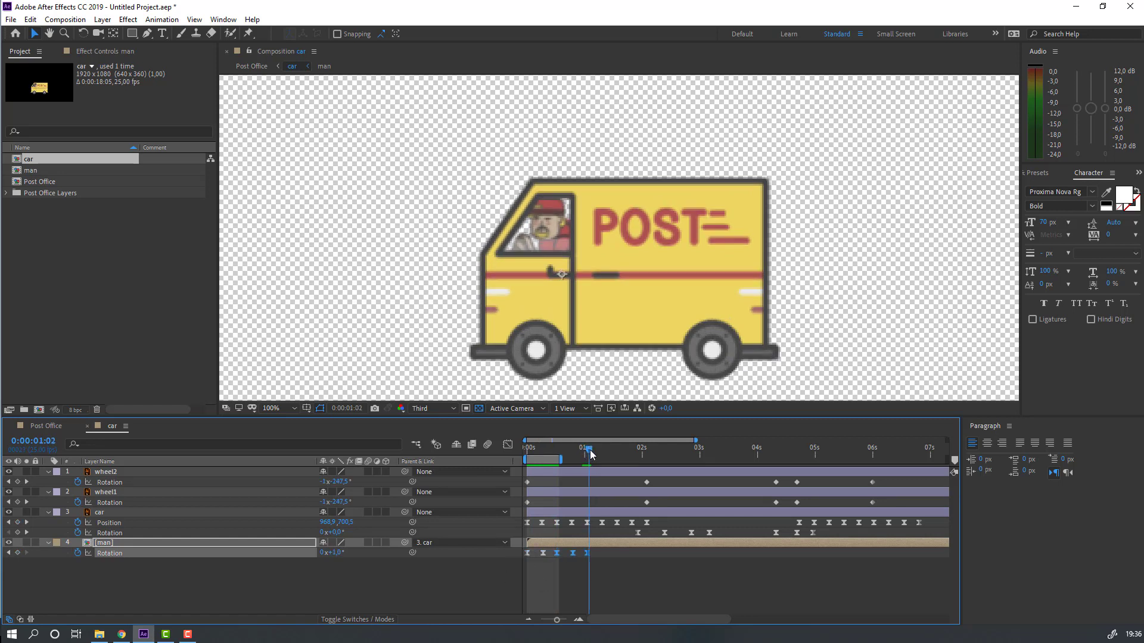
key(ctrl+v)
click(617, 452)
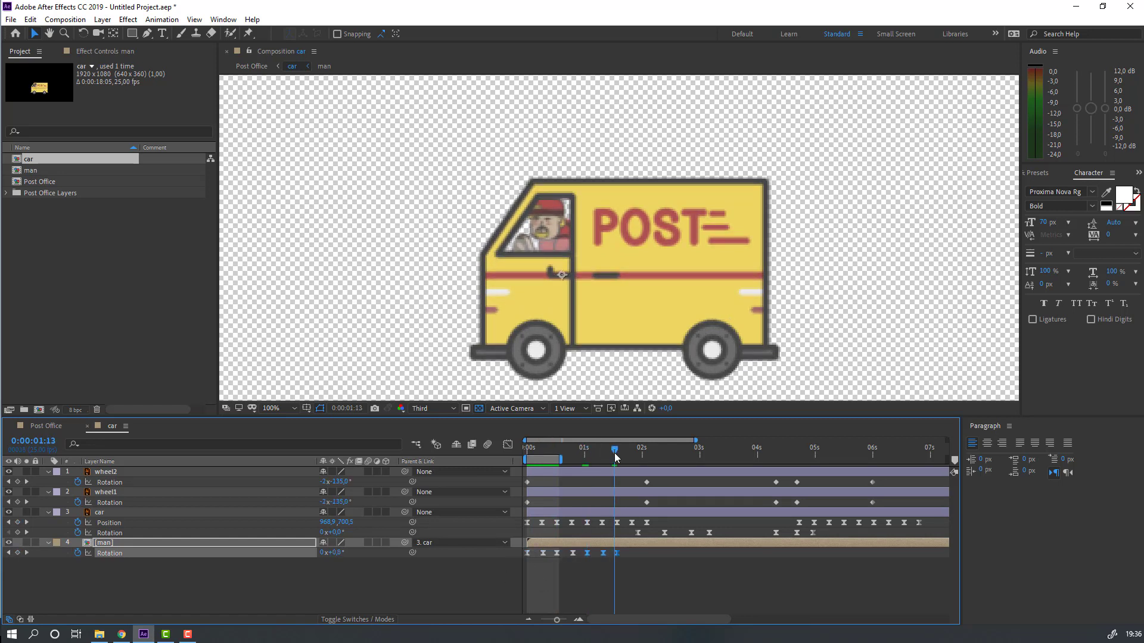
key(ctrl+v)
drag(616, 452, 736, 460)
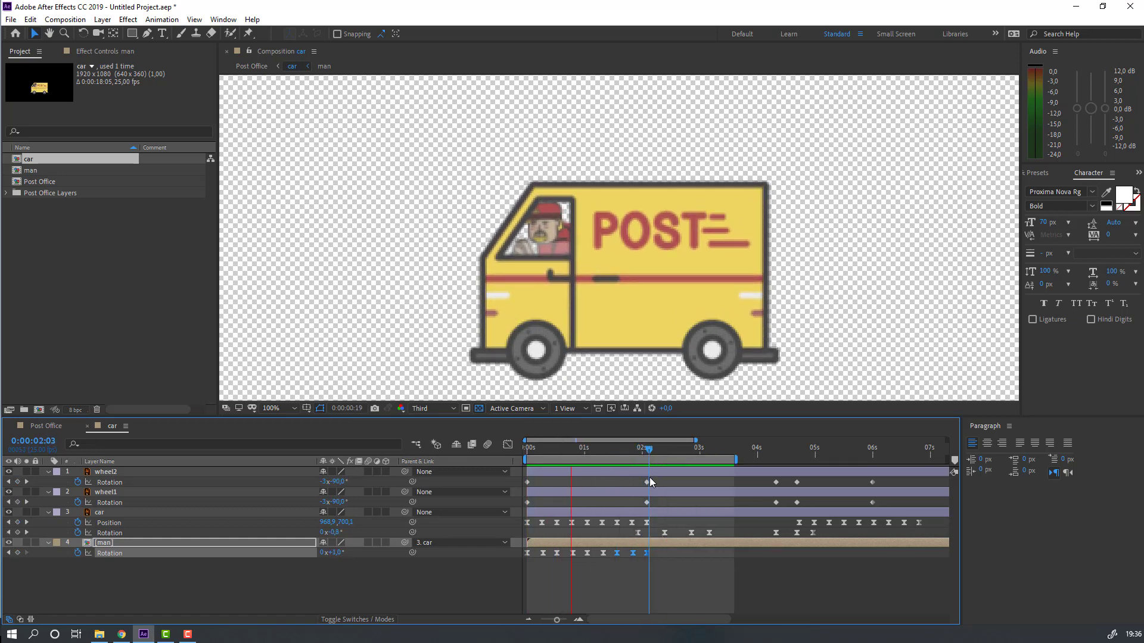
Preview the rocking, then tilt the driver to -9° at 2:10
key(comma)
key(period)
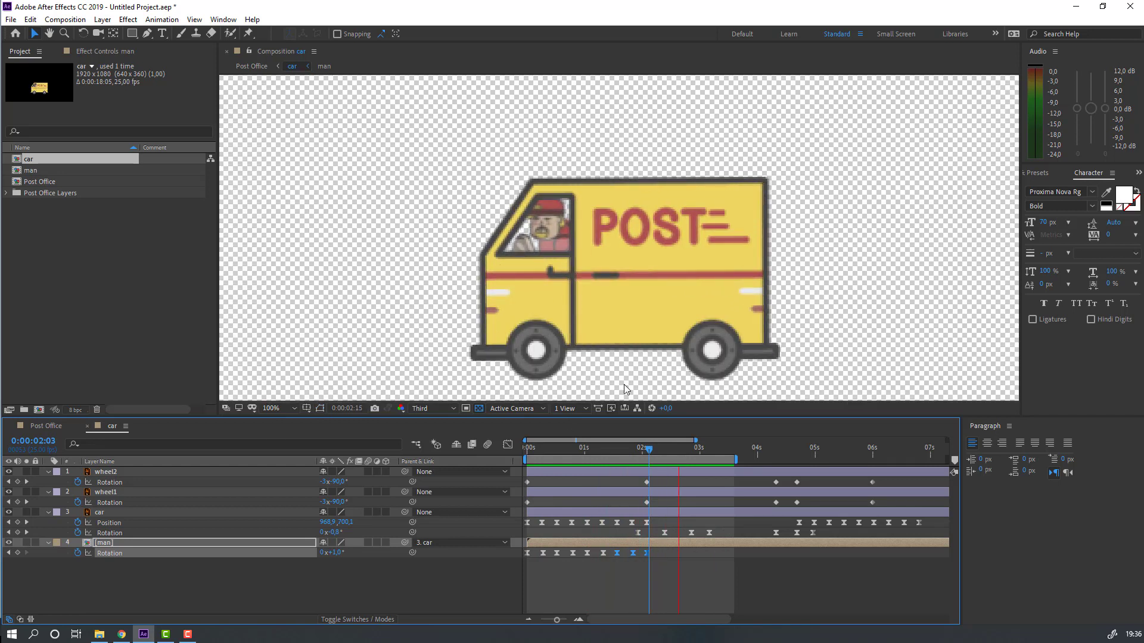
click(649, 451)
drag(649, 451, 666, 451)
click(148, 542)
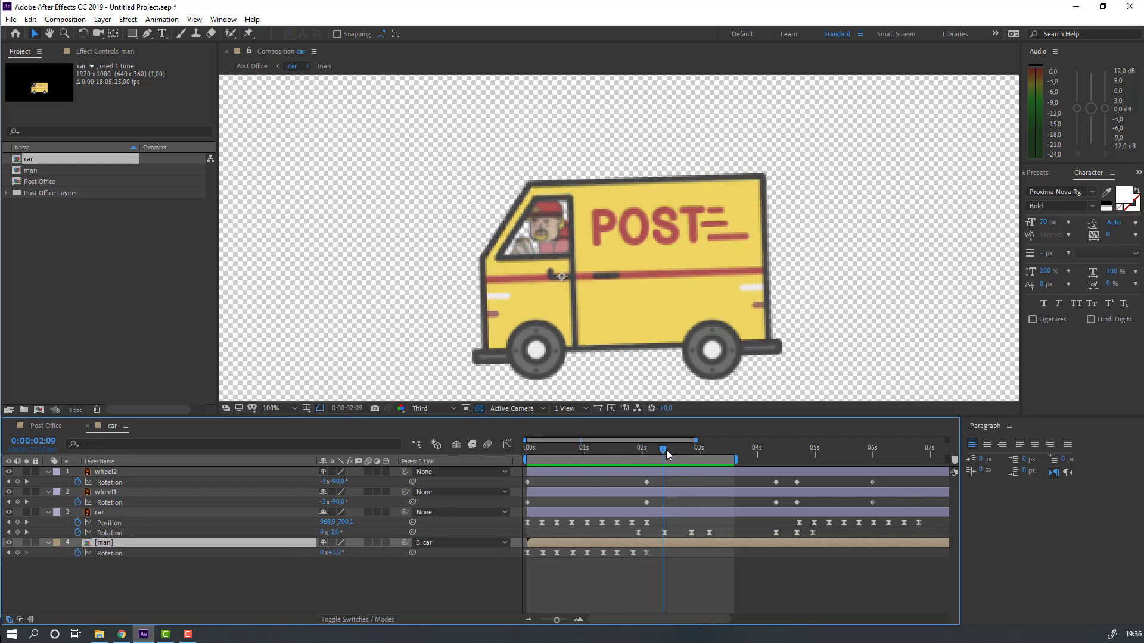
drag(667, 455, 670, 456)
click(328, 572)
drag(339, 556, 334, 557)
Tilt the driver to +5° at 2:12 and back to 0° at 3:04, then preview
drag(647, 453, 691, 456)
drag(333, 557, 337, 553)
drag(653, 445, 709, 450)
click(336, 553)
text(0)
key(Return)
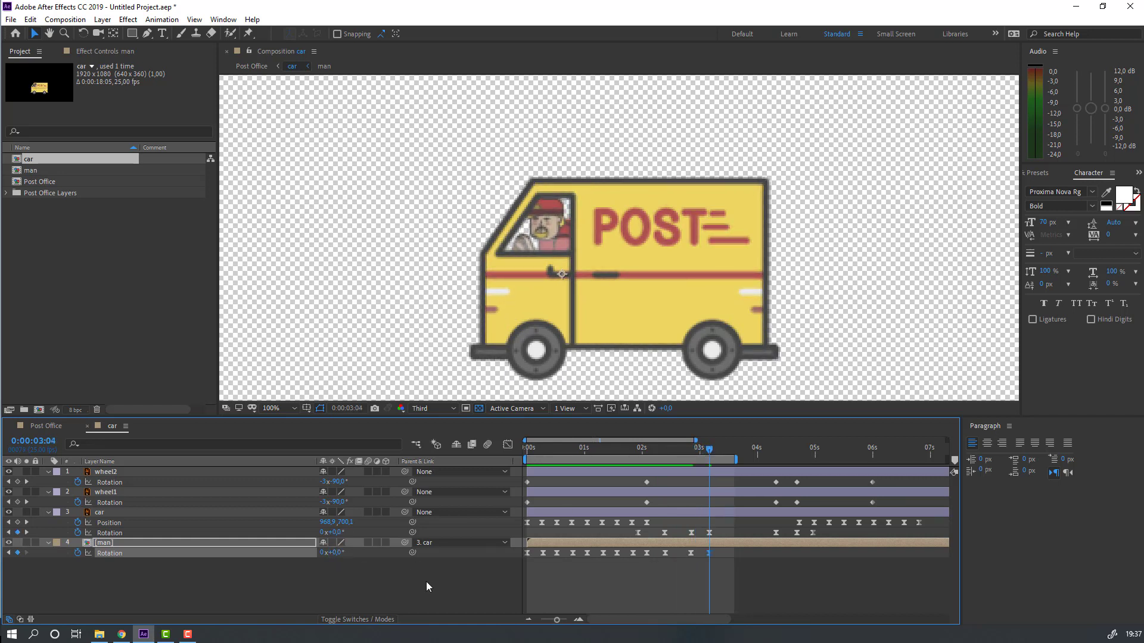
key(space)
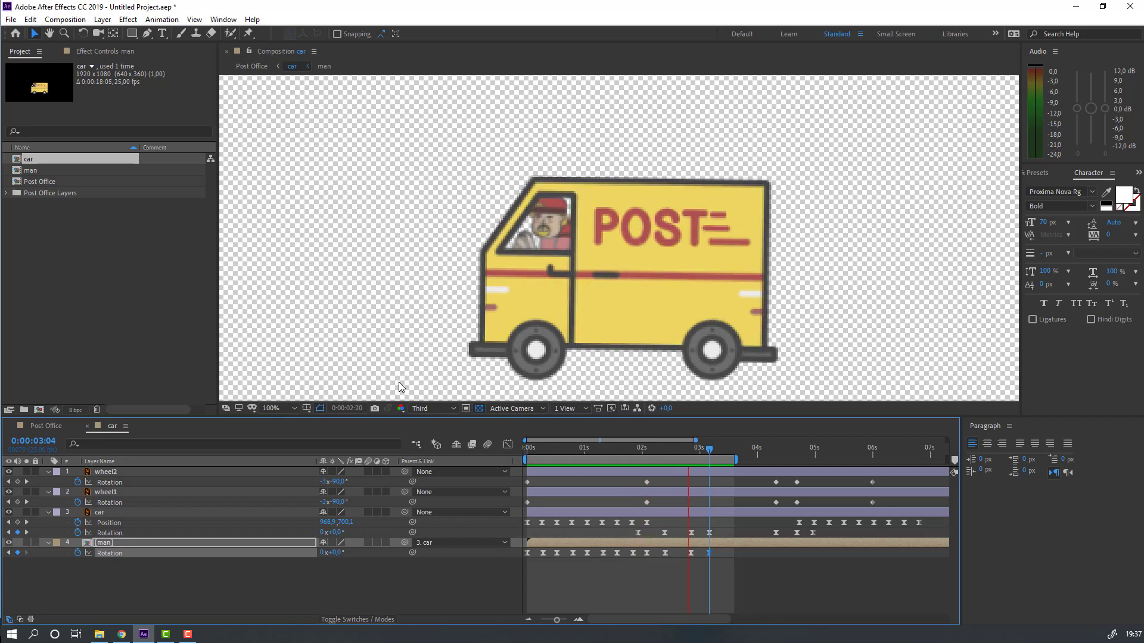
Move the preview range to the van's stop and tilt the driver forward to 7° at 4:17
key(space)
scroll(601, 461, right, 2)
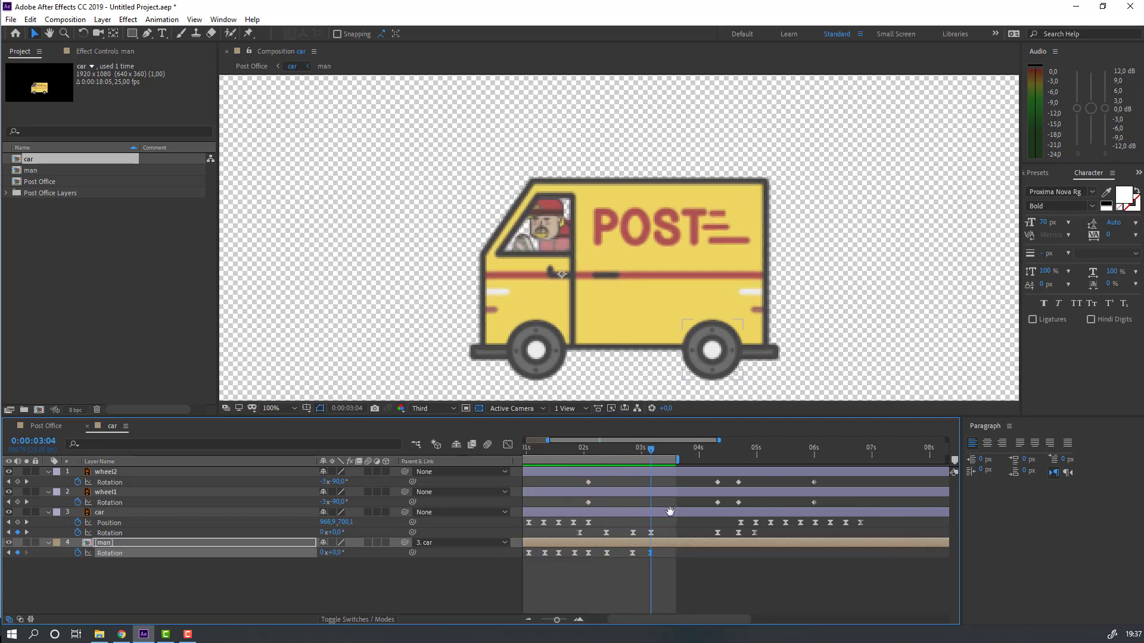
drag(600, 462, 836, 461)
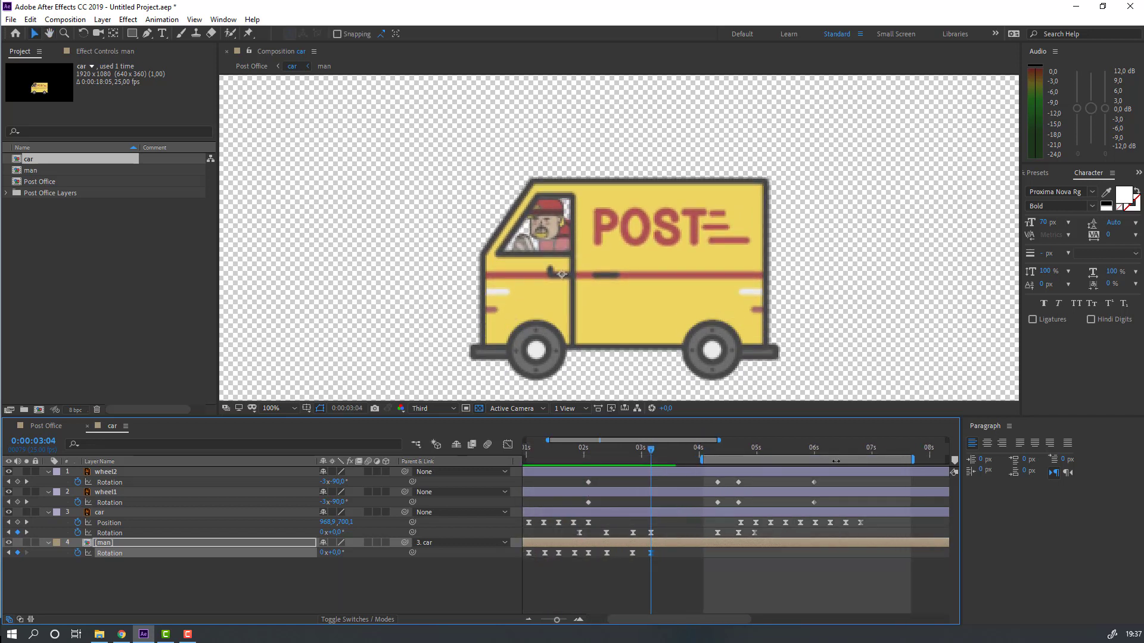
mouse_move(712, 459)
mouse_down()
mouse_move(693, 459)
mouse_move(717, 450)
mouse_up()
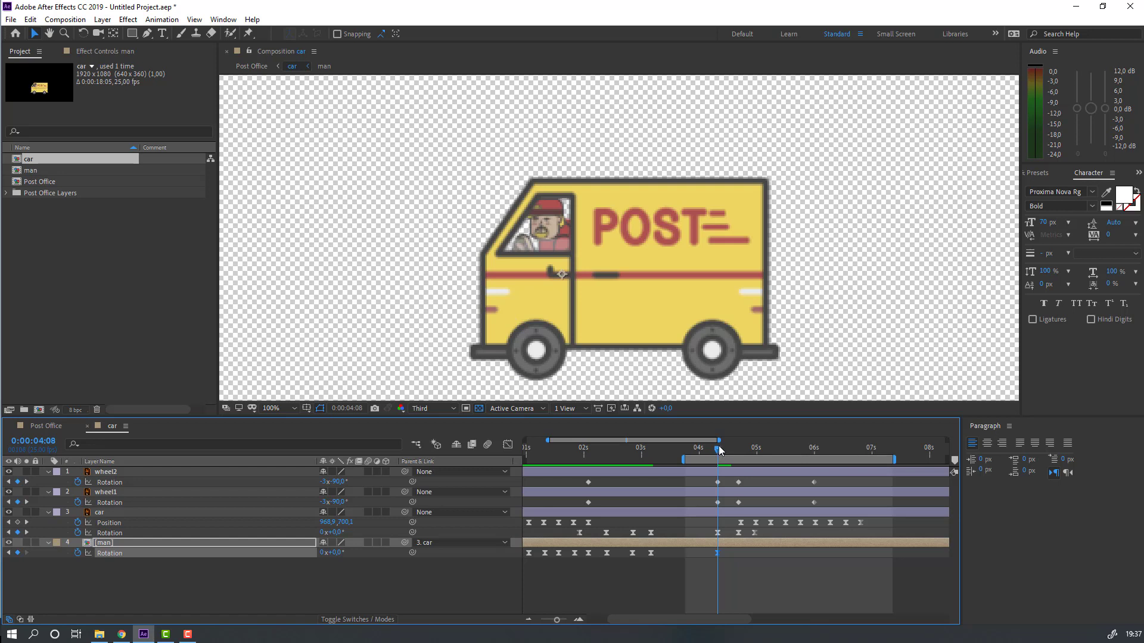
drag(720, 450, 738, 452)
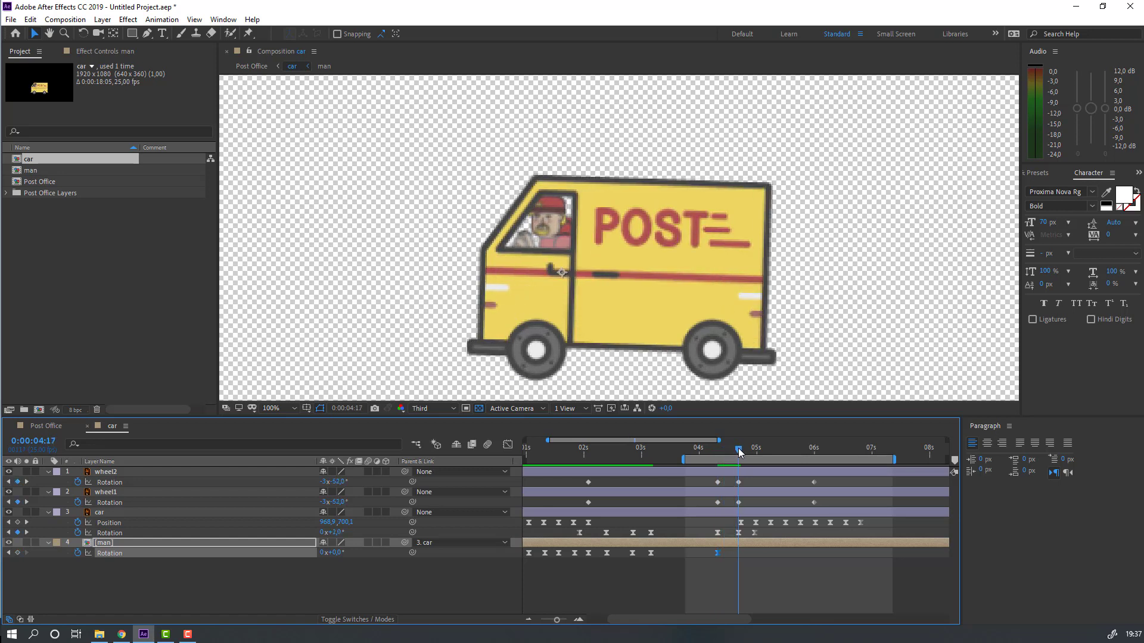
drag(334, 552, 338, 553)
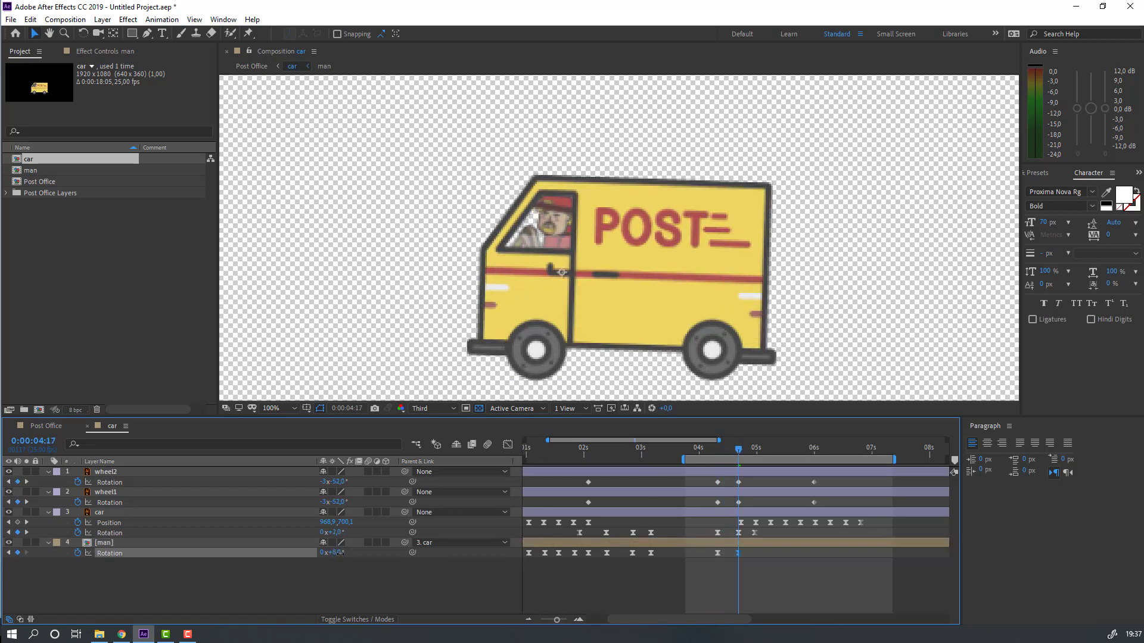
Set the driver's rotation to -1° at 4:19, shift that keyframe to 5:01, and preview
drag(705, 448, 756, 453)
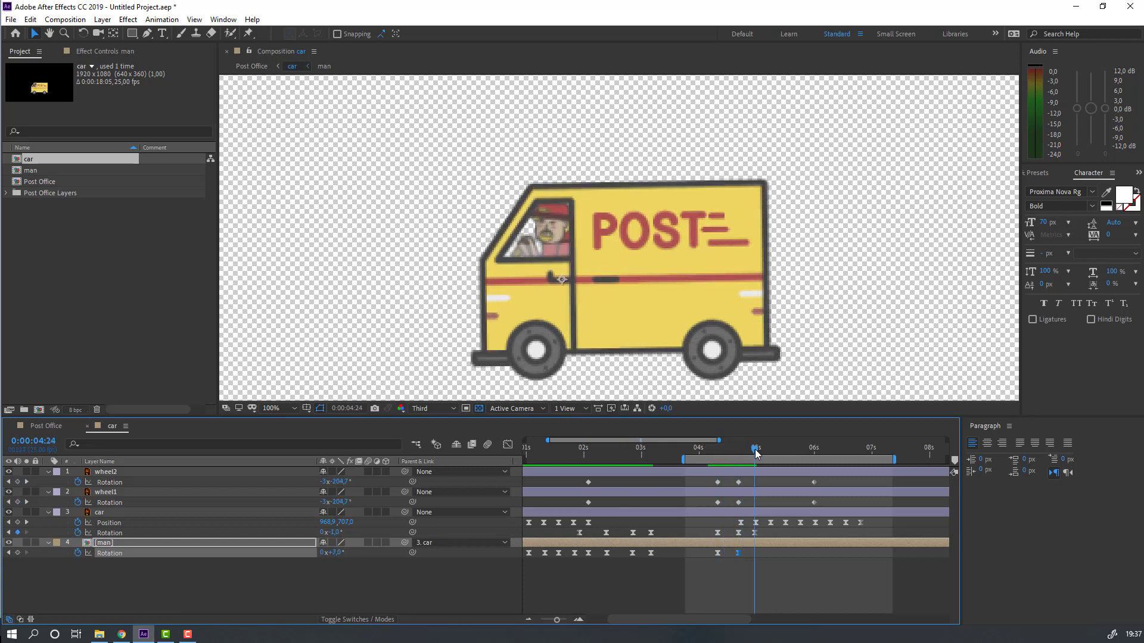
click(337, 553)
text(-1)
key(Return)
drag(719, 454, 759, 453)
drag(748, 552, 757, 553)
click(795, 564)
key(space)
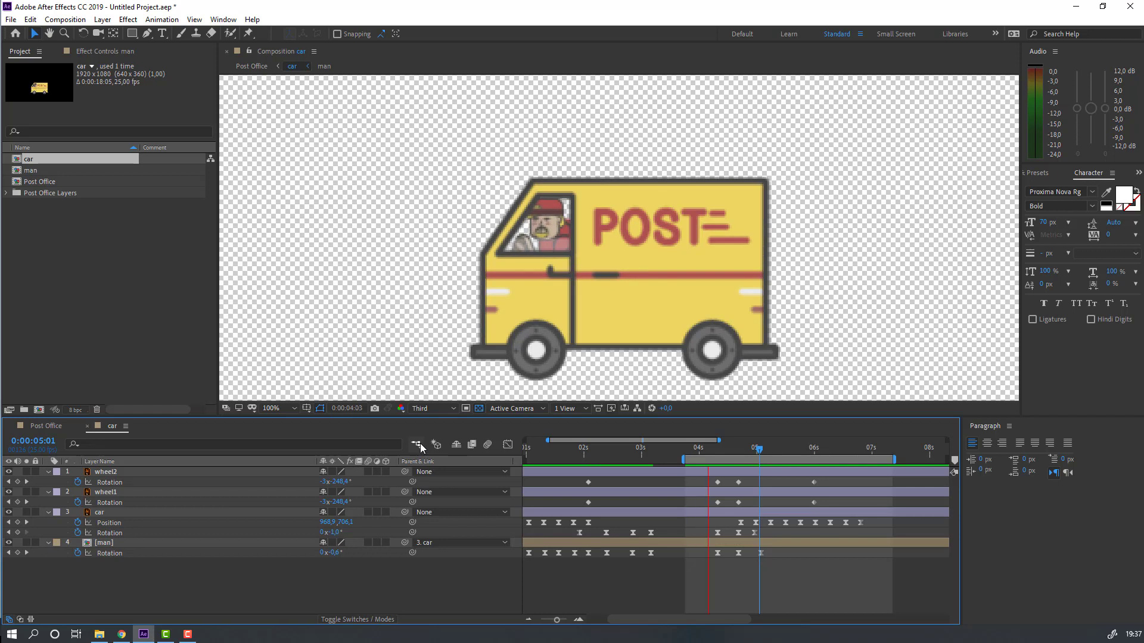
click(45, 425)
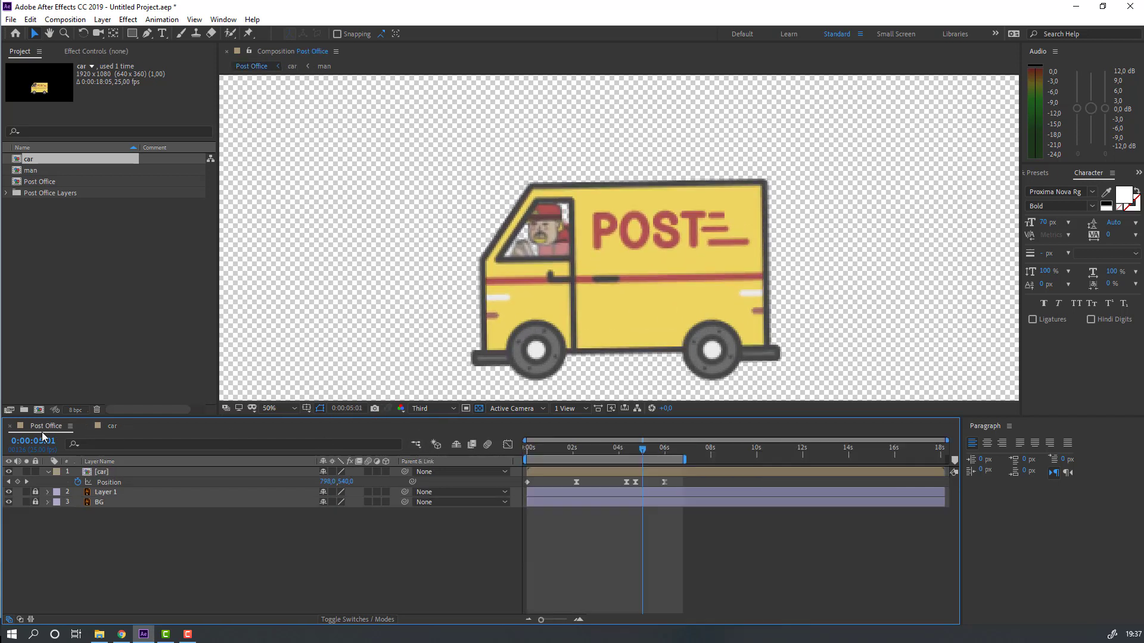
key(space)
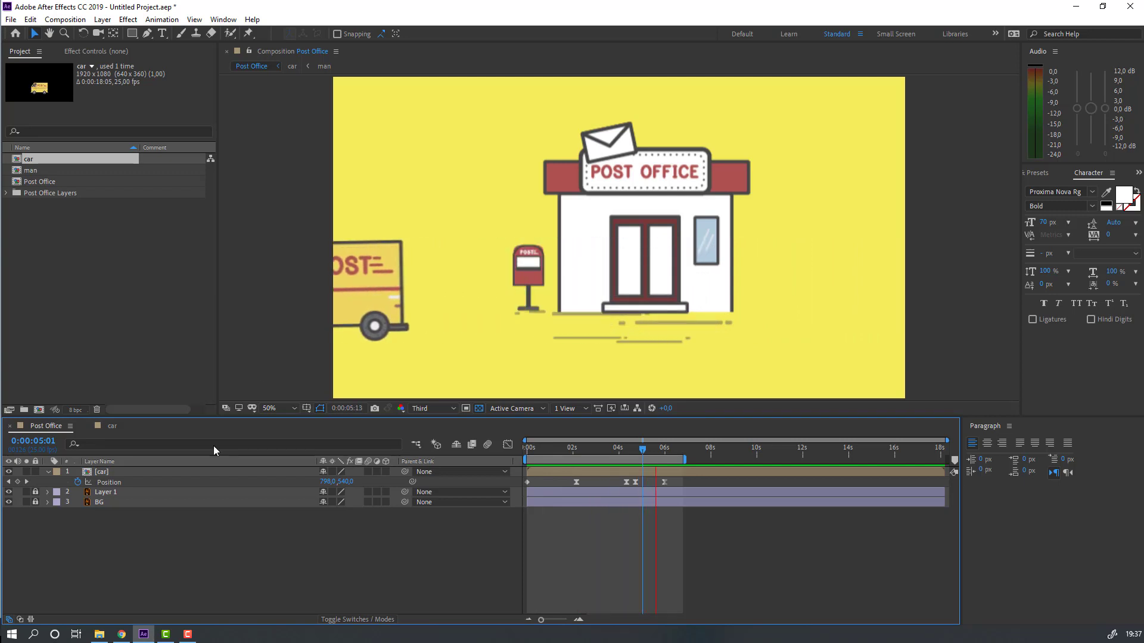
key(space)
click(110, 426)
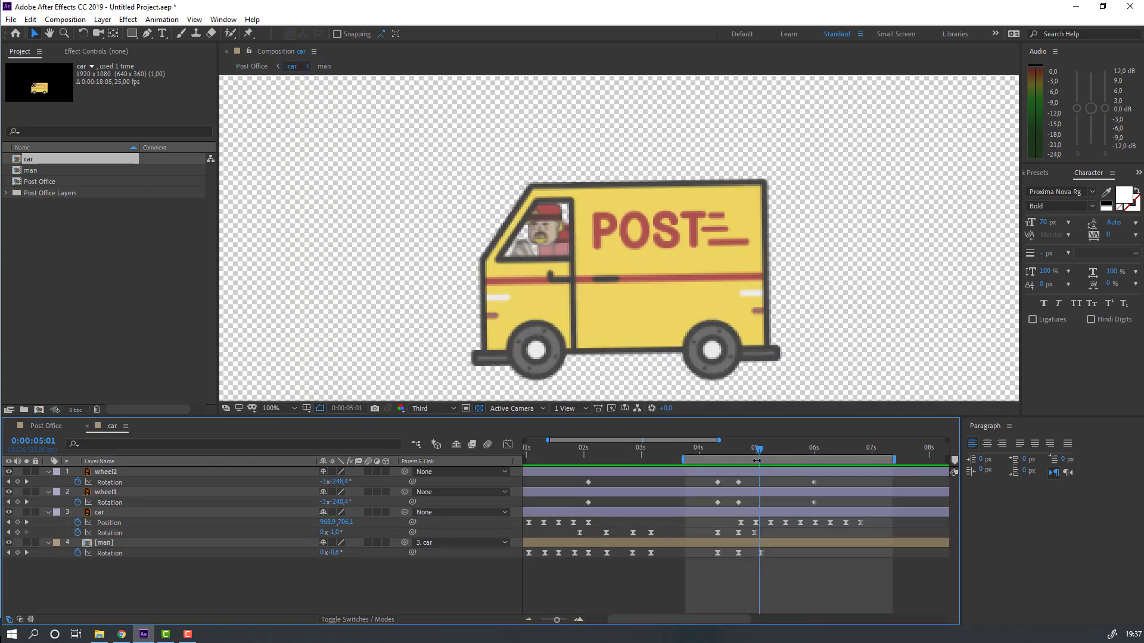
drag(756, 451, 687, 448)
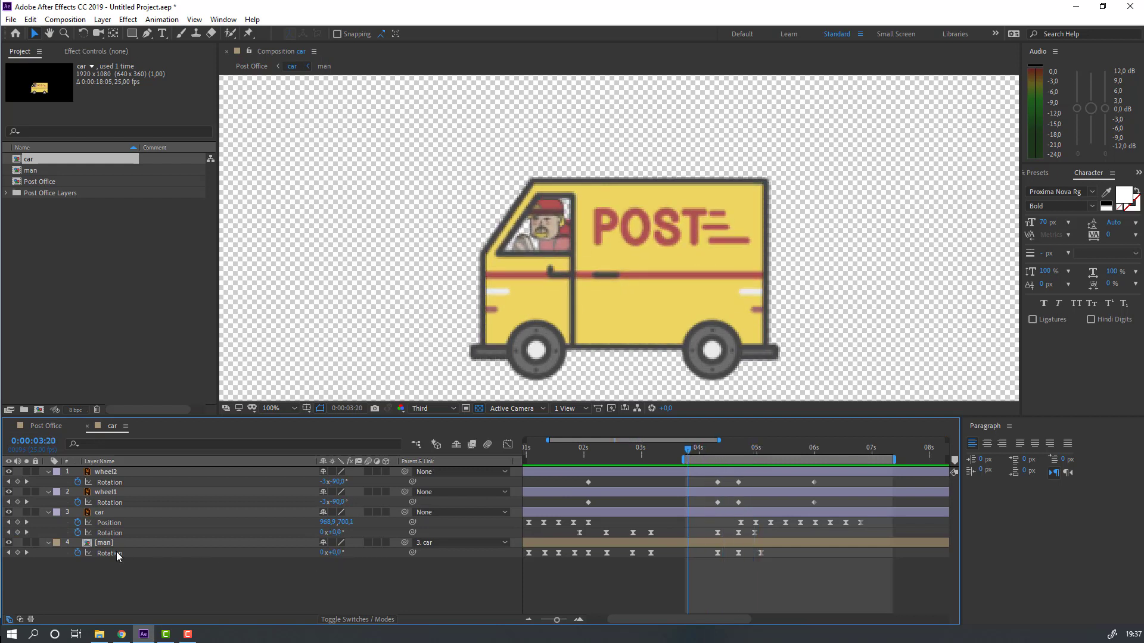
Open the man comp at Full resolution and parent the eye layer to the head
double_click(99, 544)
key(period)
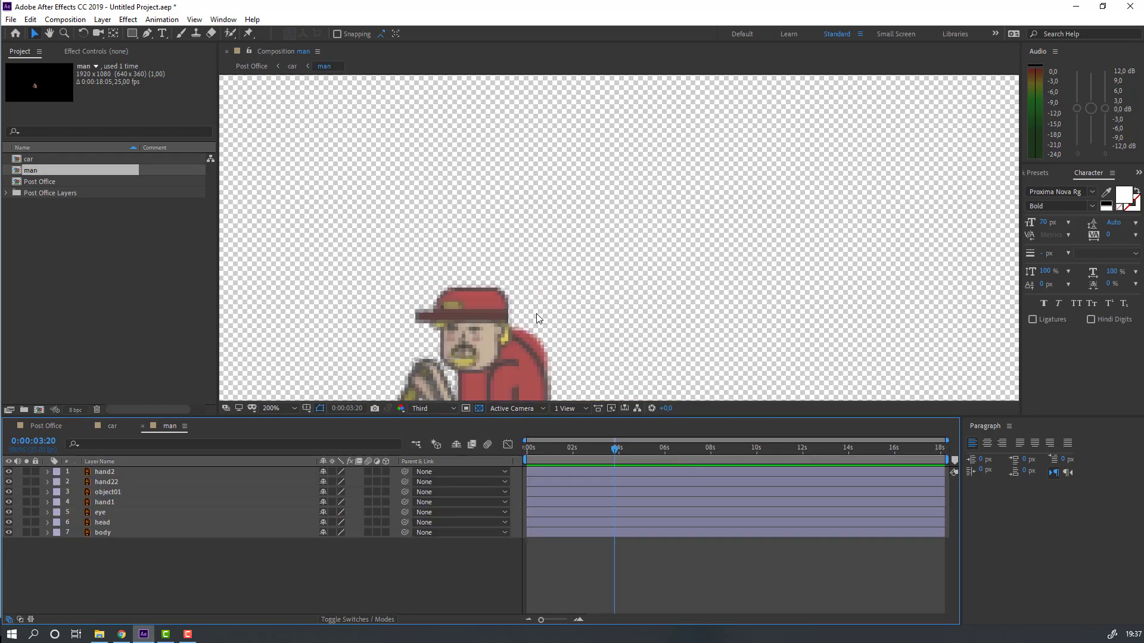
click(424, 409)
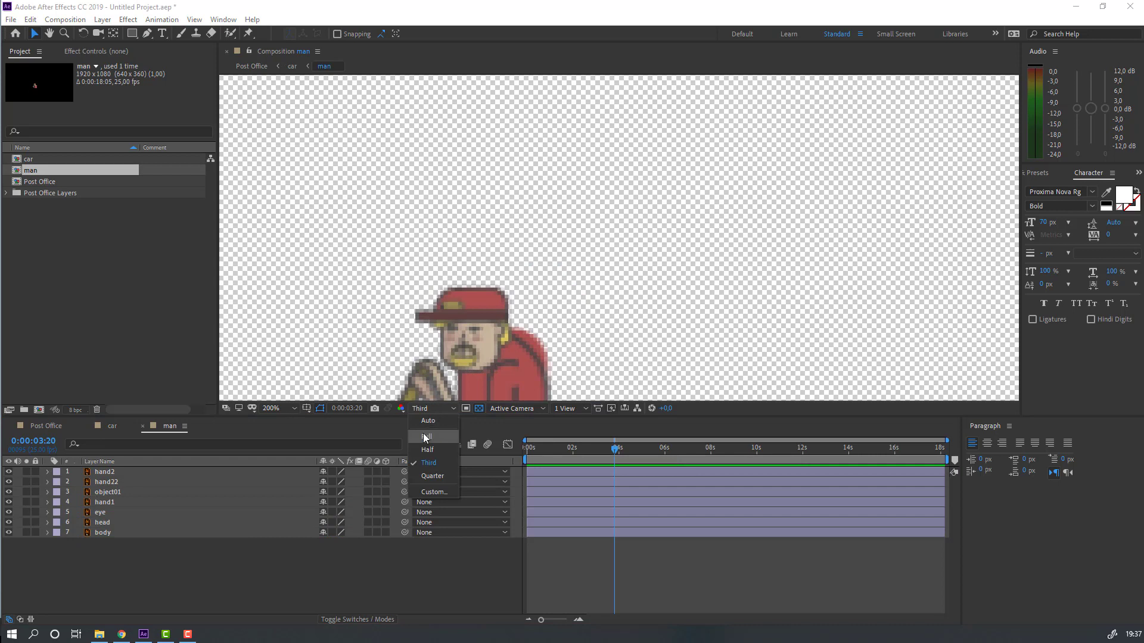
click(423, 433)
drag(466, 357, 569, 302)
click(569, 237)
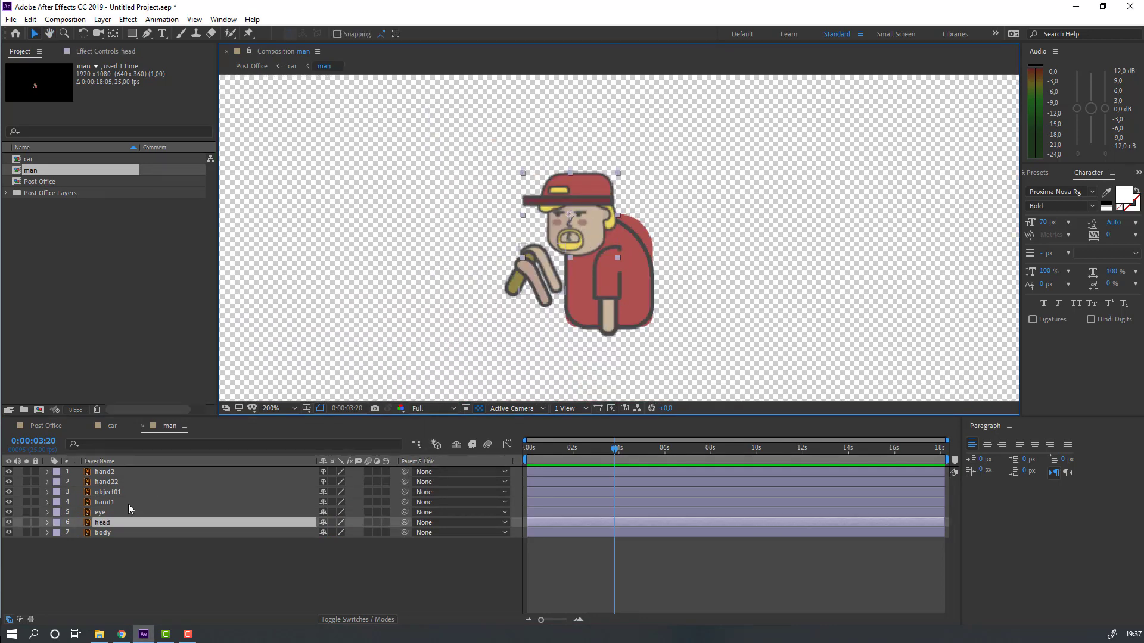
click(9, 524)
click(9, 524)
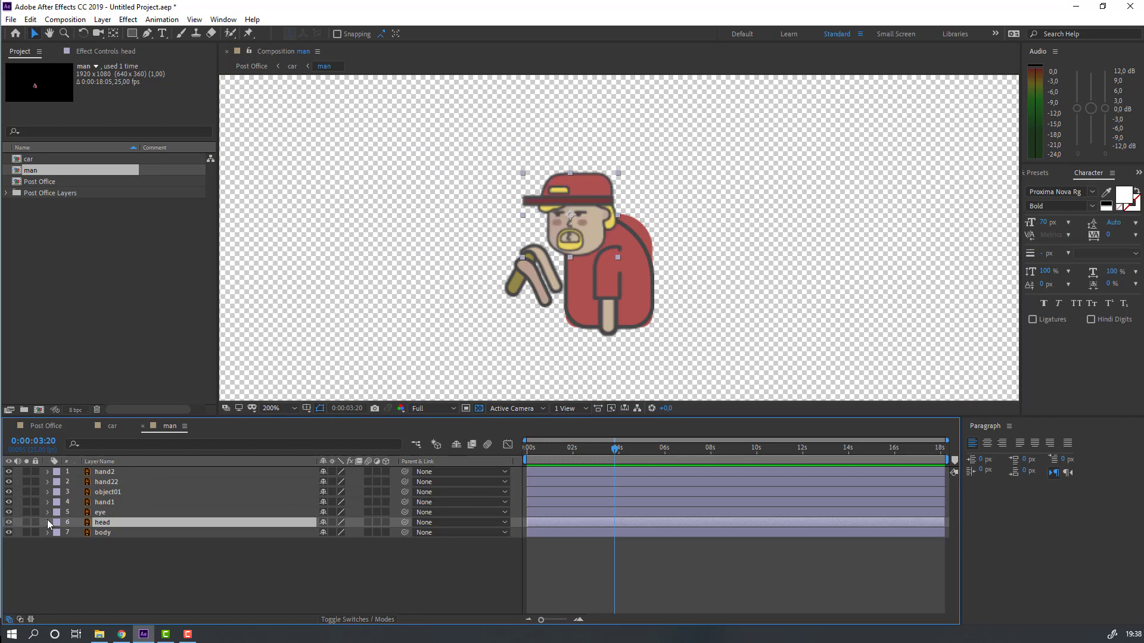
click(99, 513)
drag(405, 516, 104, 528)
Solo the head and move its anchor point down to the chin with the Pan Behind tool
click(105, 526)
click(27, 522)
click(114, 34)
drag(570, 228, 577, 263)
key(v)
click(26, 521)
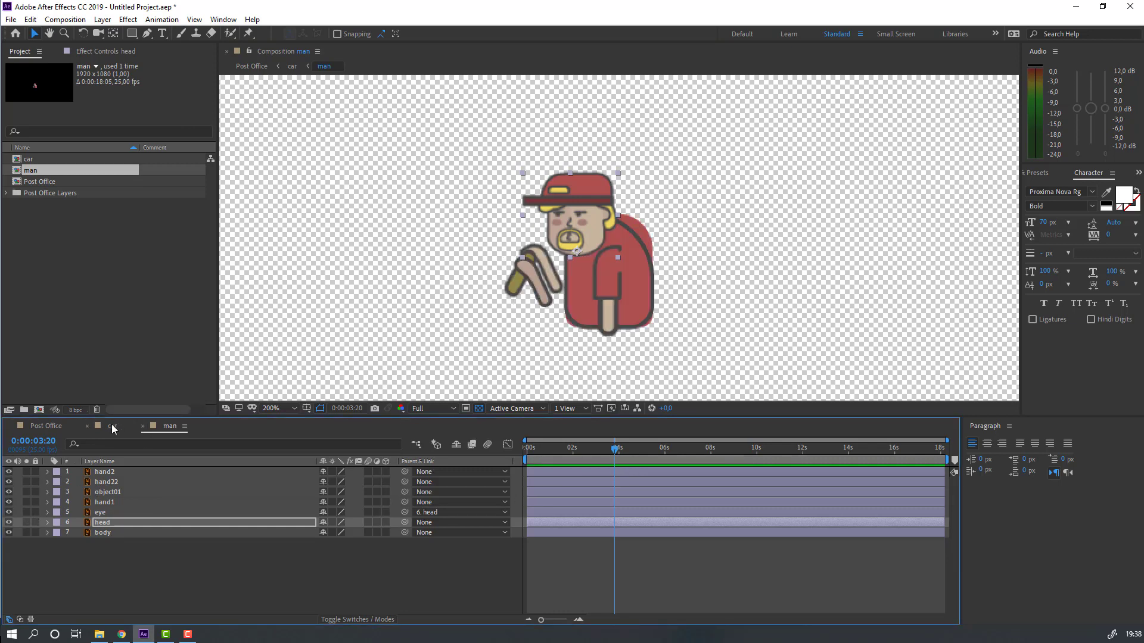
click(112, 426)
drag(596, 452, 653, 458)
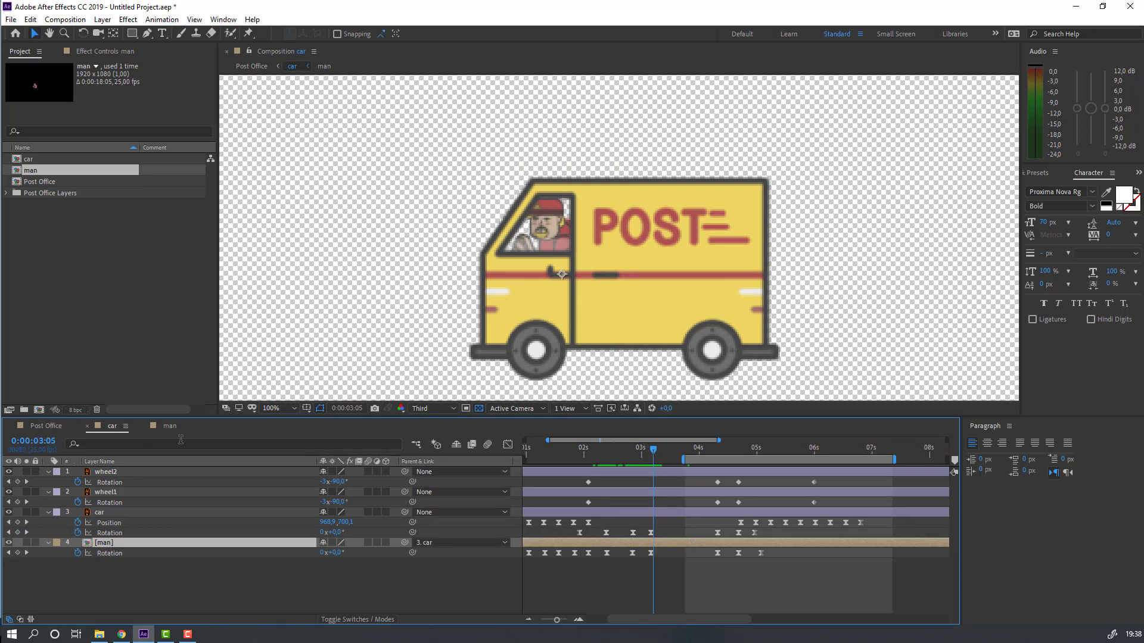
Keyframe the head's Rotation at 0° at 3:05 and tilt it back to -9° at 3:15
click(170, 427)
click(100, 524)
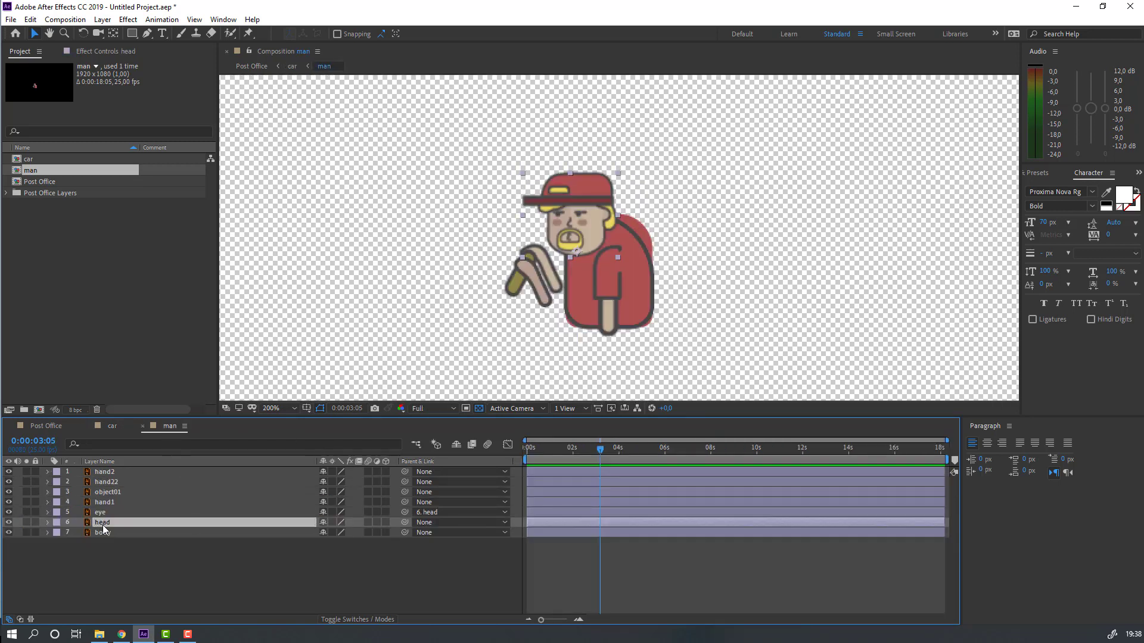
key(r)
click(78, 533)
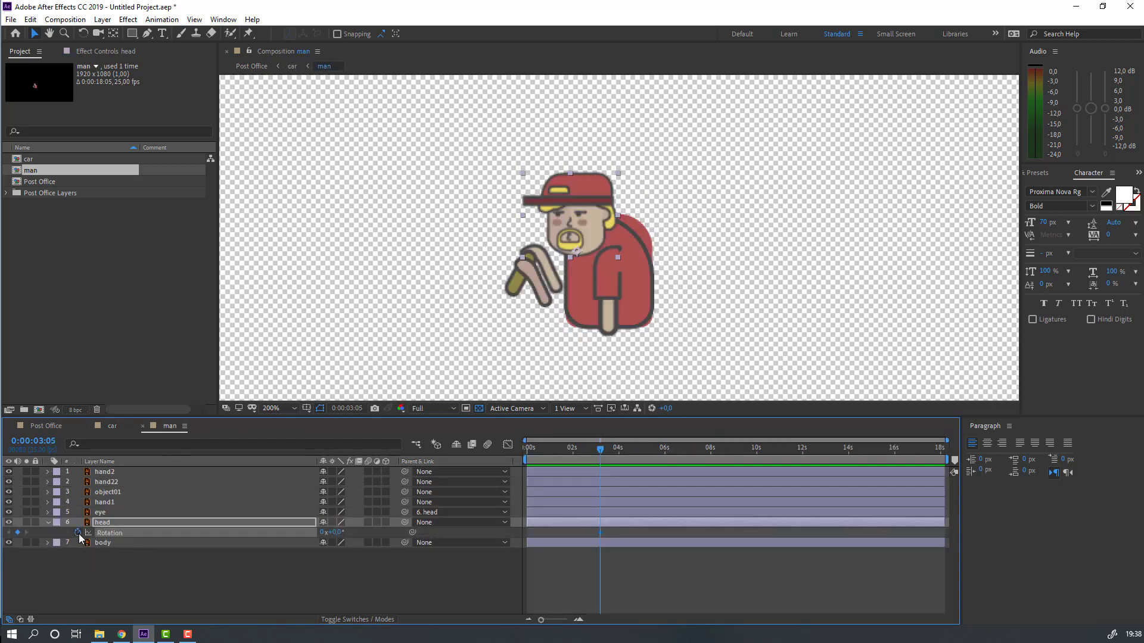
key(shift+Page_Down)
drag(337, 535, 334, 532)
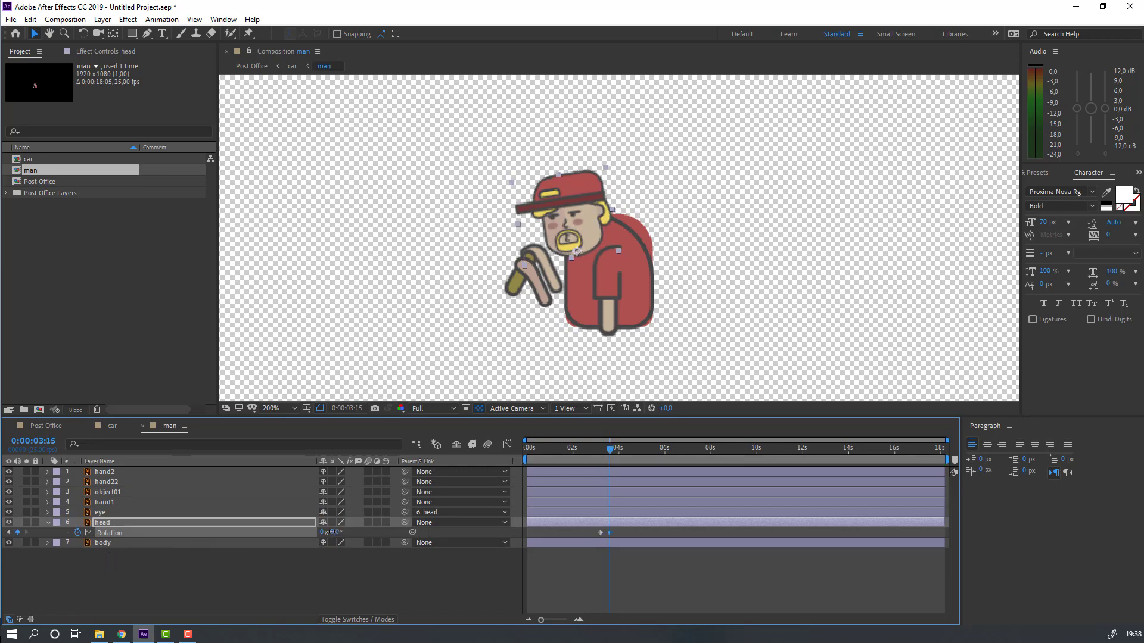
click(123, 426)
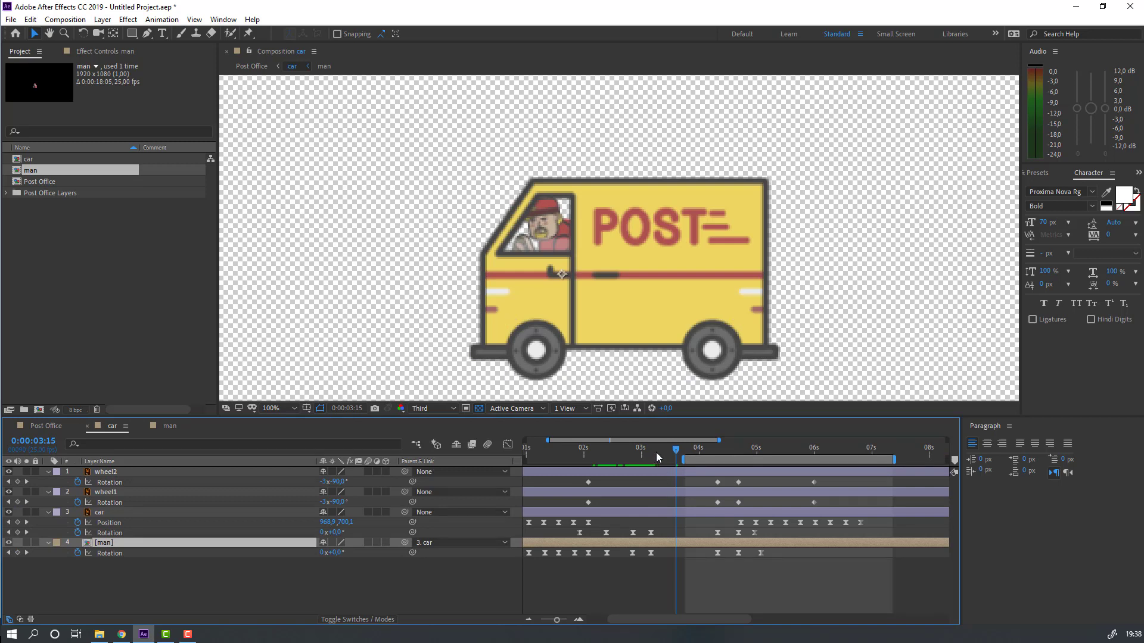
click(170, 425)
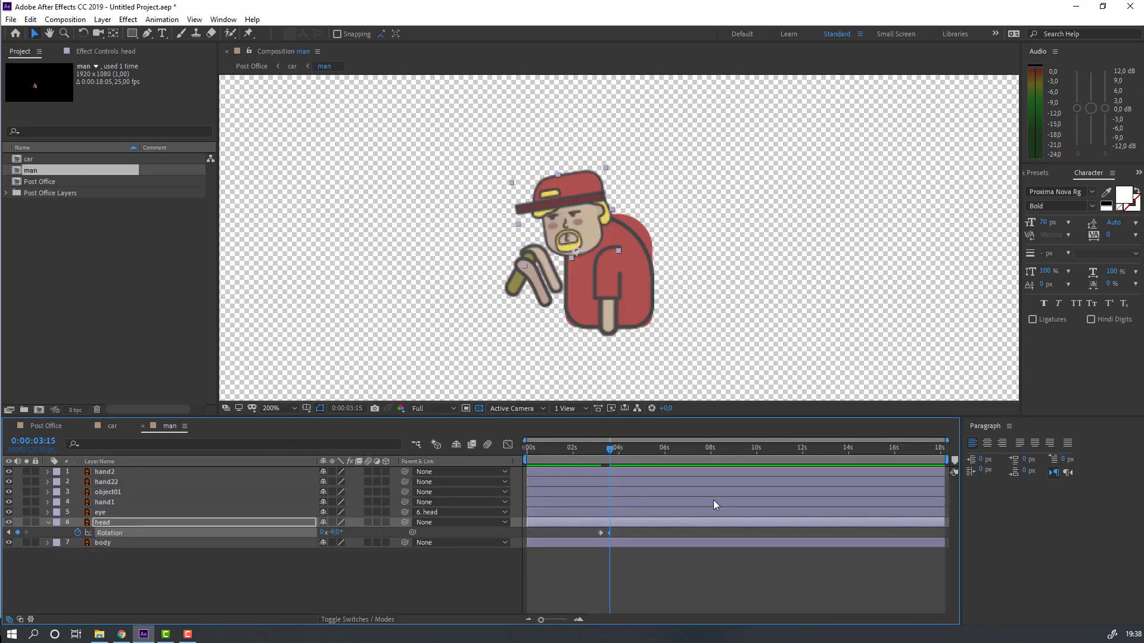
Hold the head tilt with a key at 4:02, level it to 0° at 4:12, and preview
drag(617, 455, 620, 455)
click(17, 532)
key(shift+Page_Down)
click(333, 532)
text(0)
key(Return)
click(112, 425)
drag(723, 448, 605, 463)
key(space)
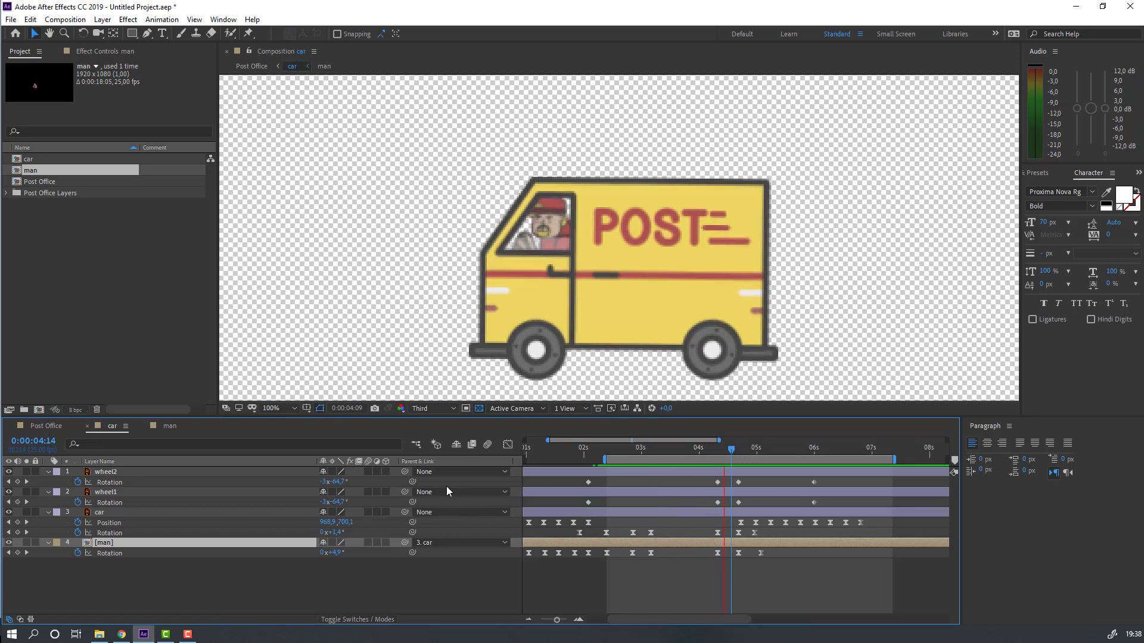
Return to 3:05 in the man comp, zoom the timeline, and reveal the head's Position
click(170, 426)
drag(607, 447, 599, 451)
key(equal)
key(equal)
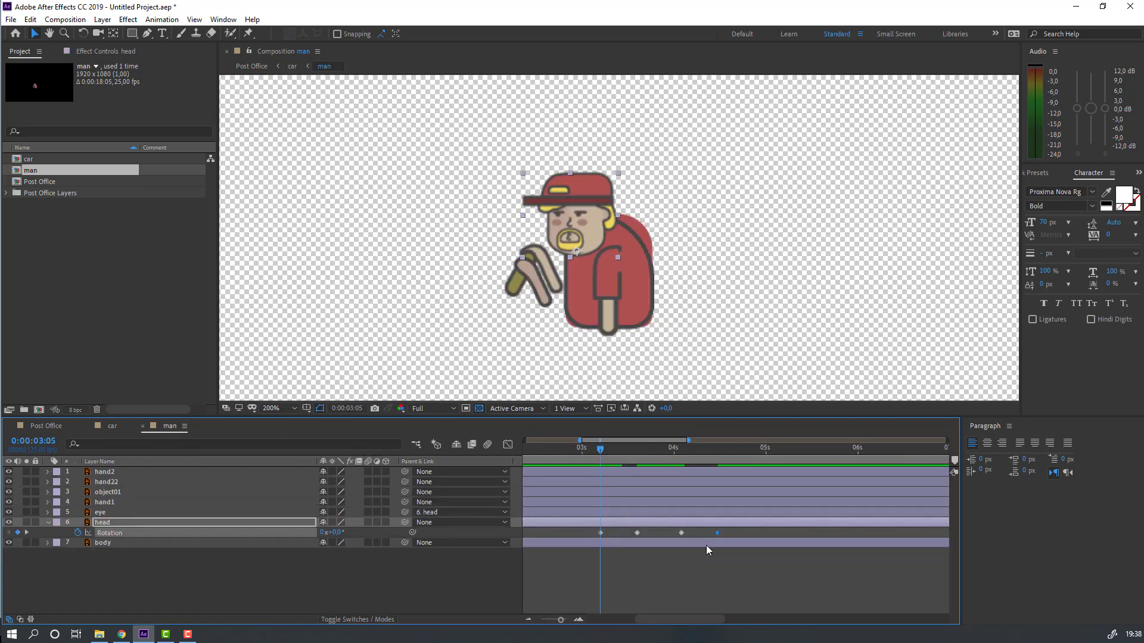
click(104, 524)
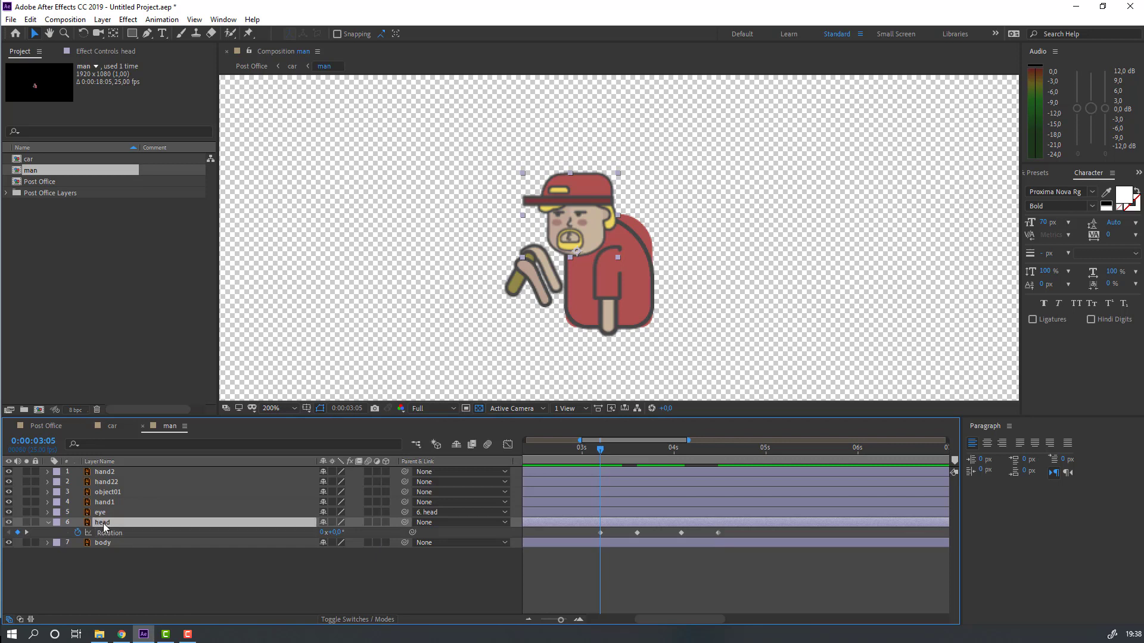
key(shift+p)
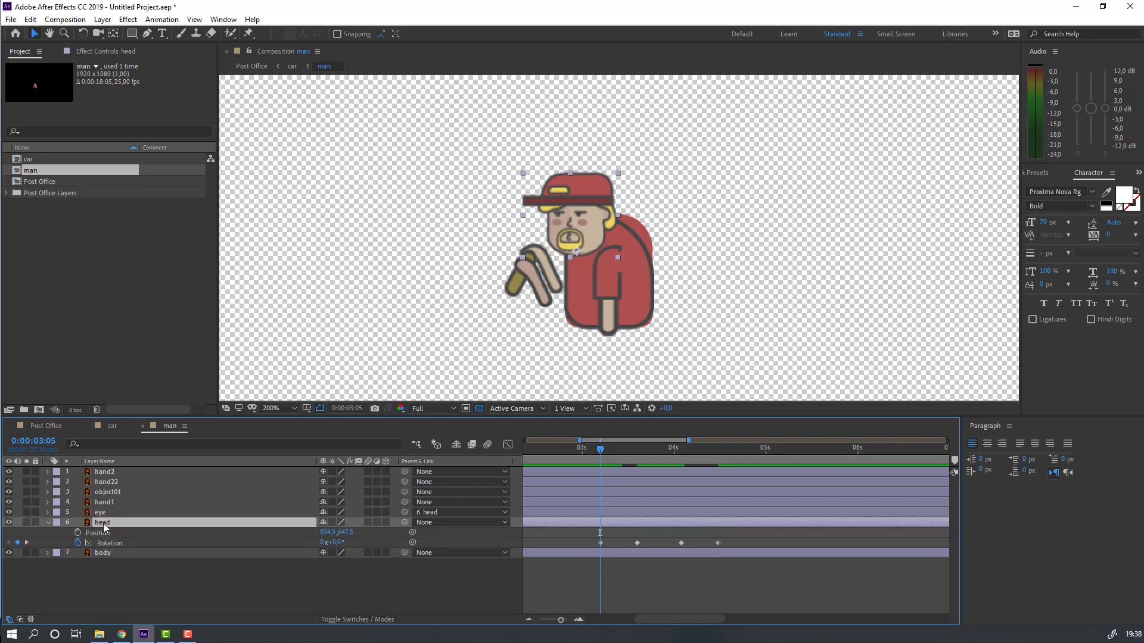
Keyframe head Position, nudge it down at 3:10, and paste the same bob at 4:02
click(77, 532)
key(Page_Down)
key(Page_Down)
key(Page_Down)
key(Page_Down)
key(Page_Down)
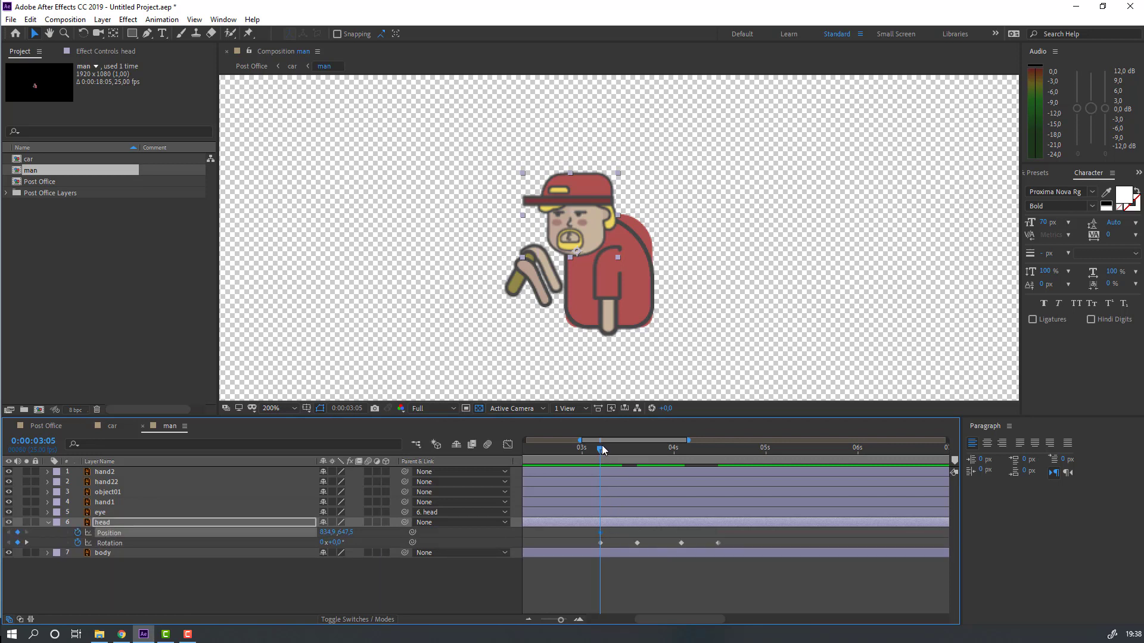
key(Down)
key(Down)
key(Down)
key(Down)
key(Down)
key(Down)
key(Down)
drag(624, 455, 593, 458)
drag(614, 538, 578, 538)
drag(658, 448, 681, 448)
key(ctrl+v)
drag(767, 531, 587, 556)
right_click(600, 544)
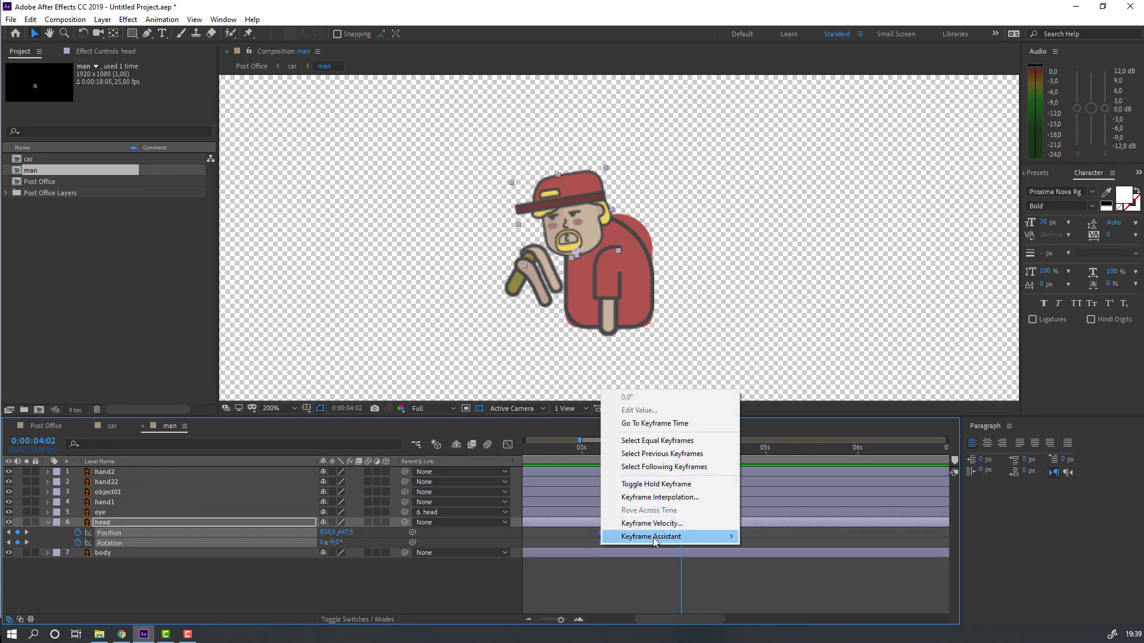